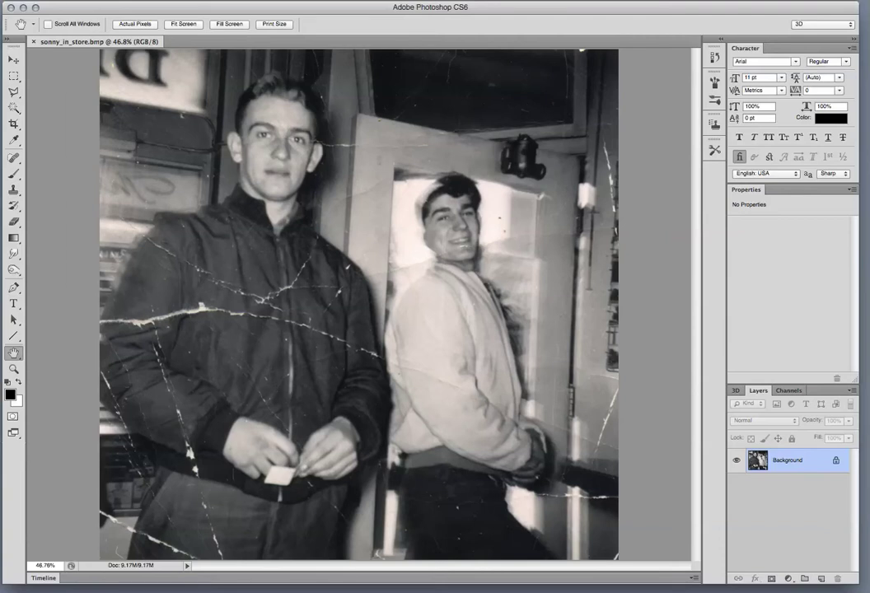
Resize the image to a resolution of 72 pixels/inch and a width of 900 pixels with proportions constrained
left_click(76, 2)
left_click(112, 87)
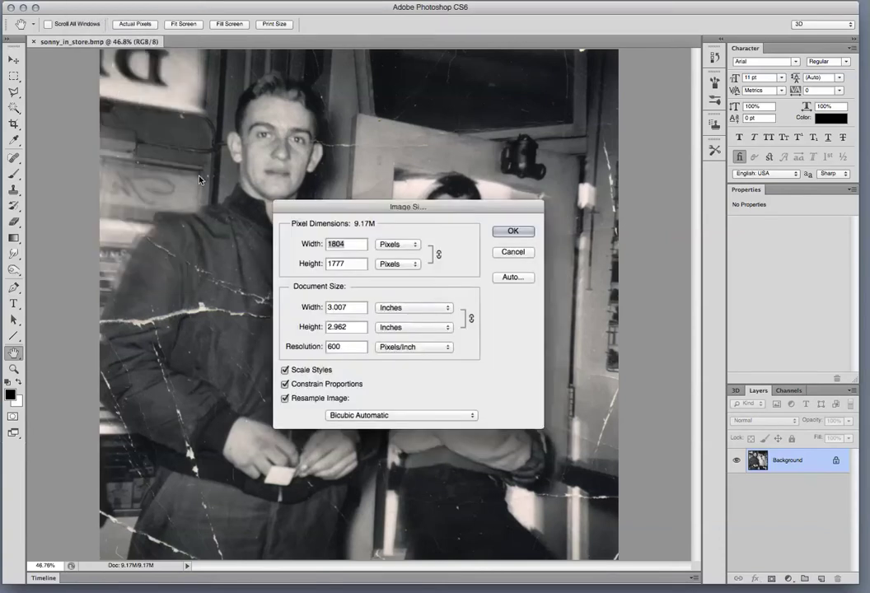
left_click(285, 398)
type("72")
left_click(285, 399)
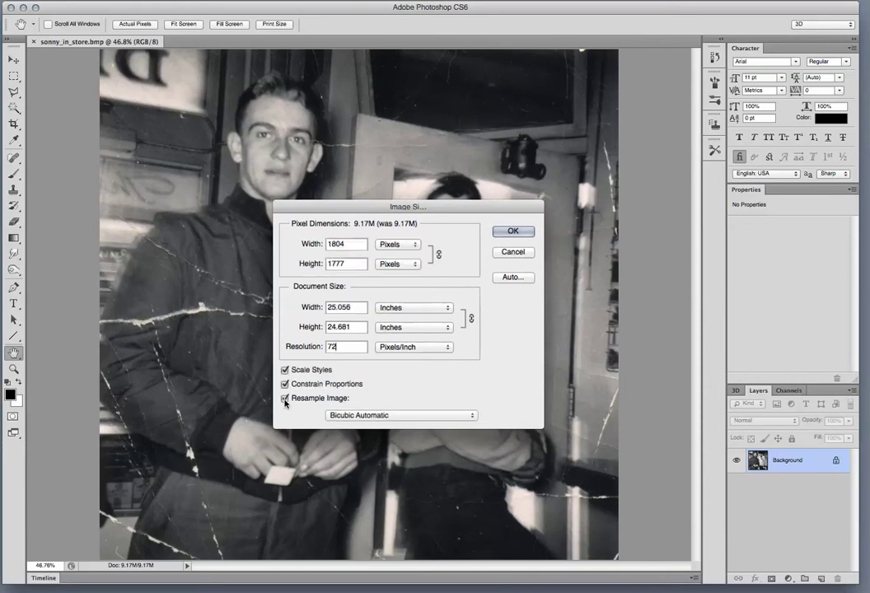
left_click_drag(343, 244, 297, 240)
type("900")
key("Return")
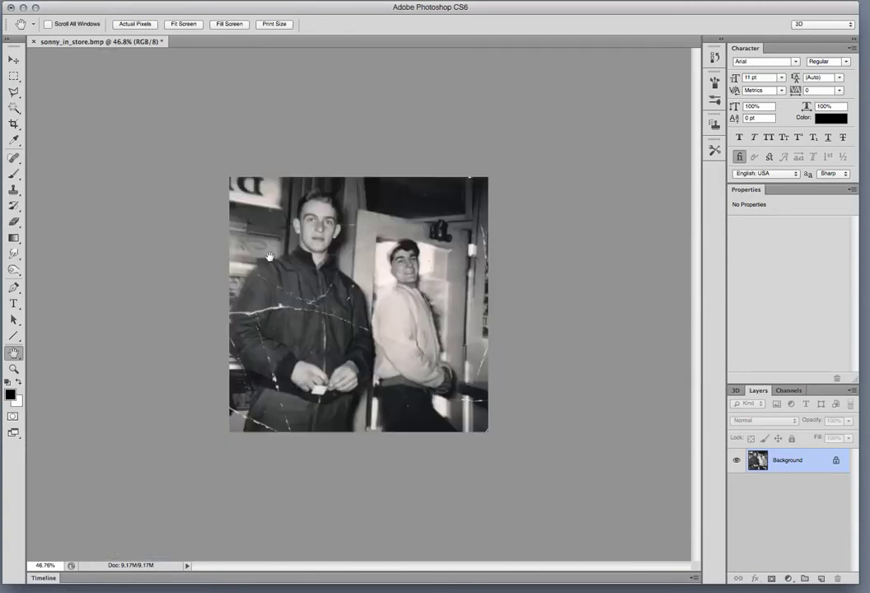
double_click(12, 370)
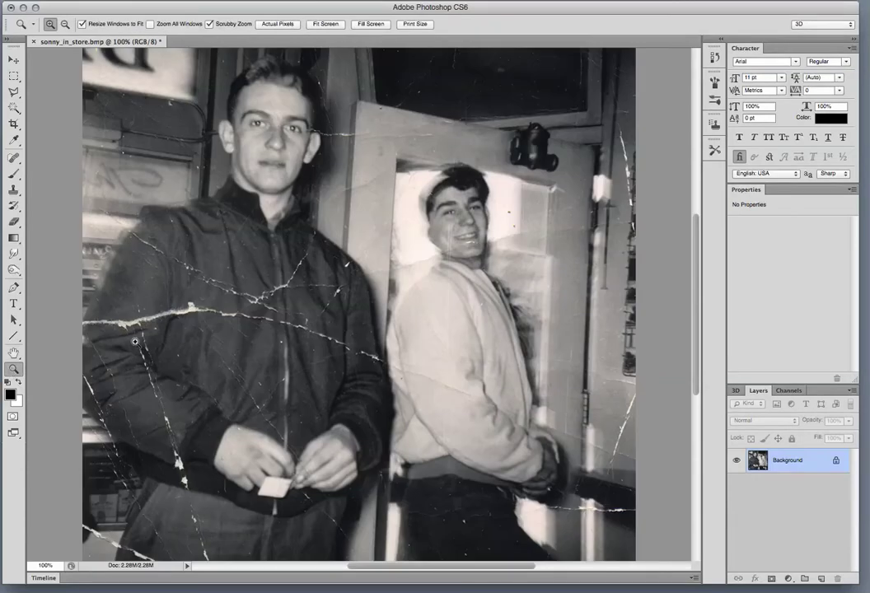
left_click_drag(337, 227, 328, 283)
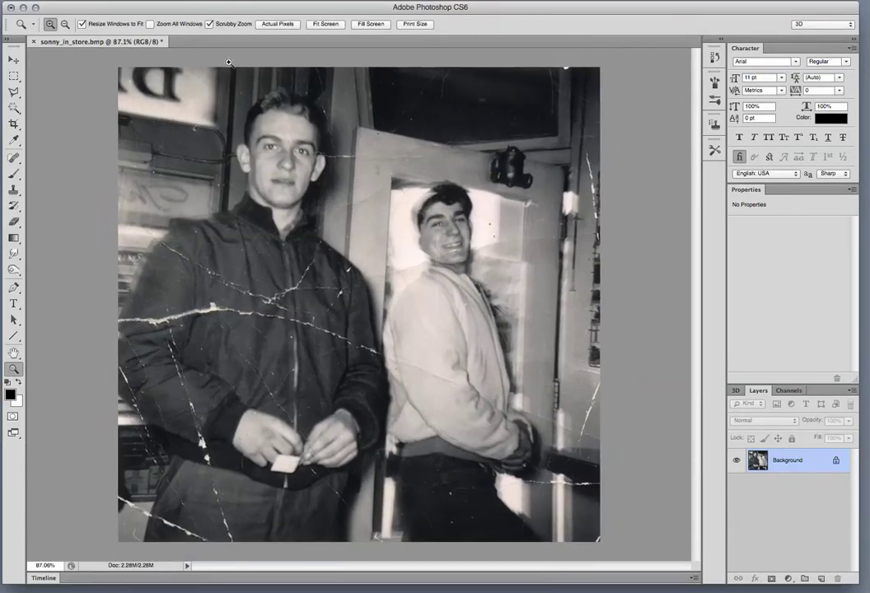
Reduce the image width to 800 pixels and display the photo at 100%
left_click(88, 0)
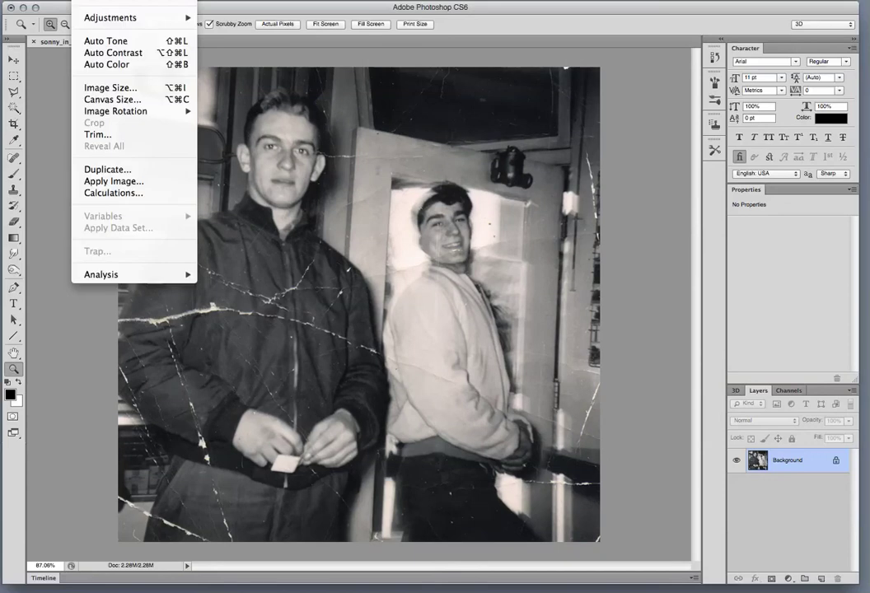
left_click(97, 86)
type("800")
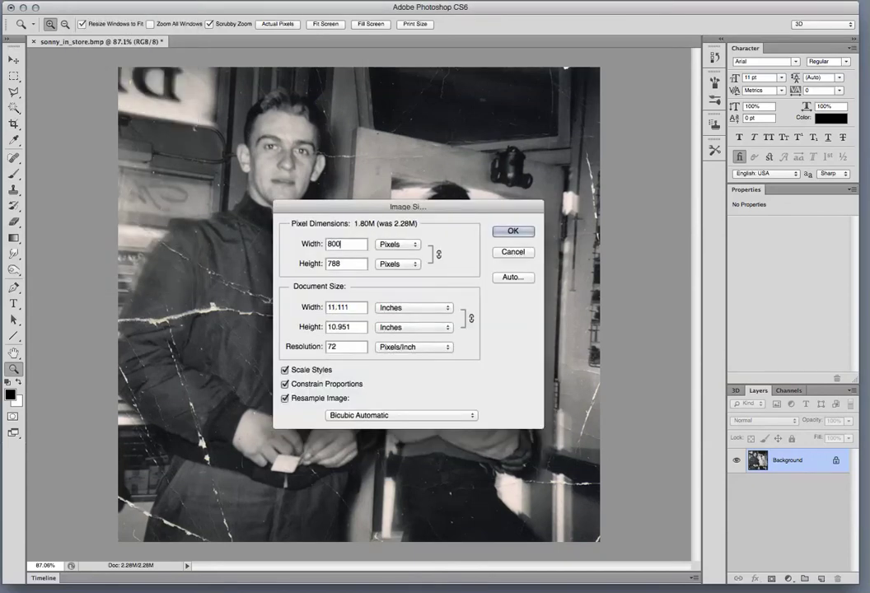
key("Return")
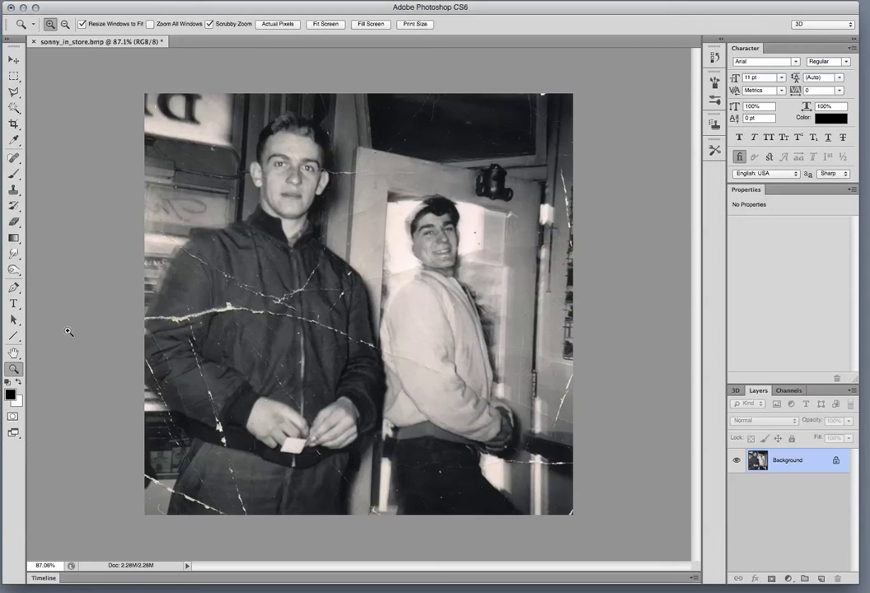
double_click(14, 371)
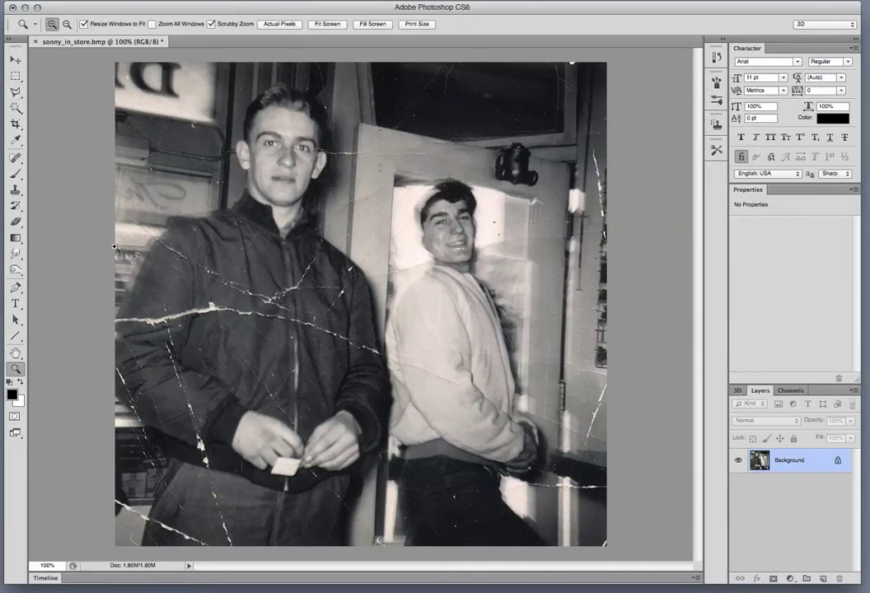
Duplicate the Background layer and hide the original so the retouching is done on the copy
left_click(16, 110)
left_click_drag(784, 466, 821, 576)
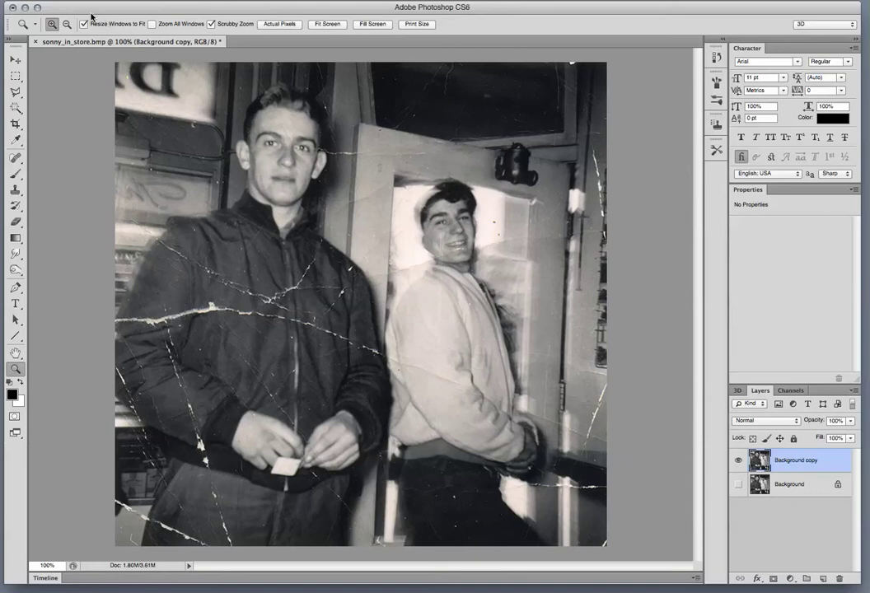
Remove the middle of the thin diagonal crack on the taller man's jacket with the Spot Healing Brush
left_click(16, 159)
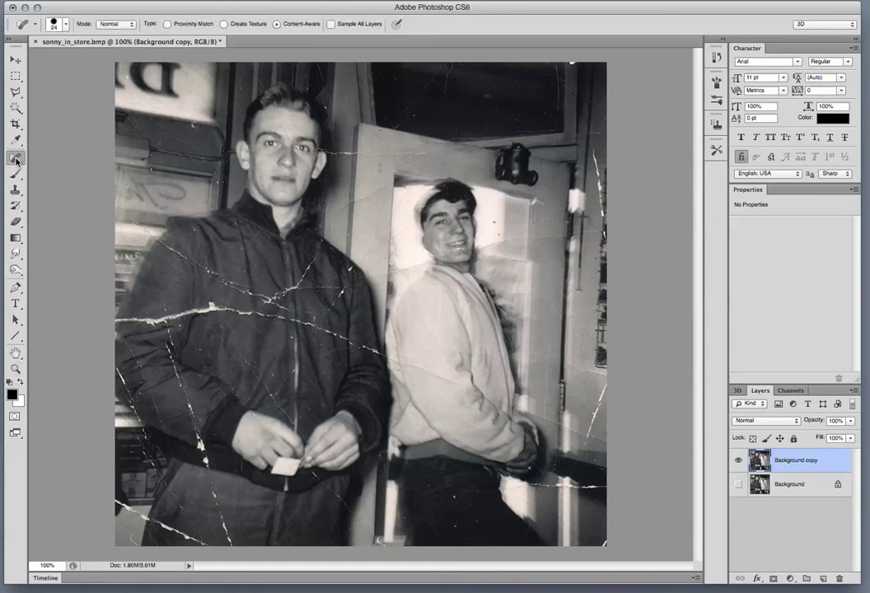
left_click(204, 271)
left_click(240, 285)
Heal the small white specks on the jacket's chest with a 13 px Spot Healing Brush
left_click(16, 368)
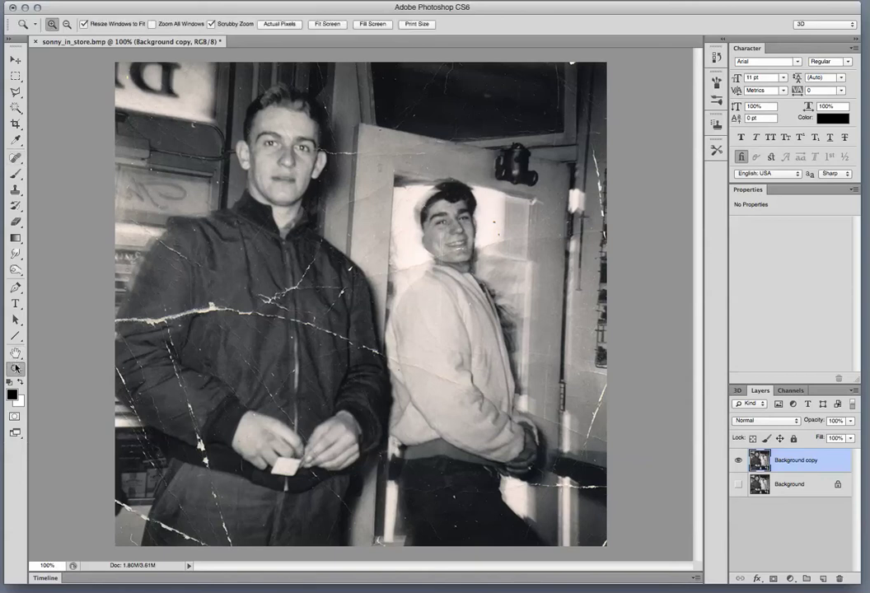
left_click_drag(158, 278, 158, 278)
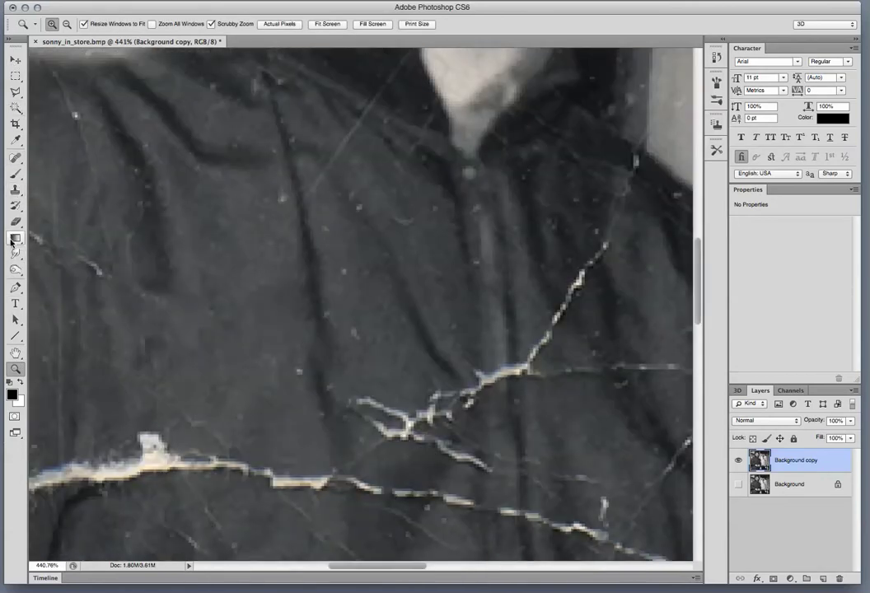
left_click(17, 158)
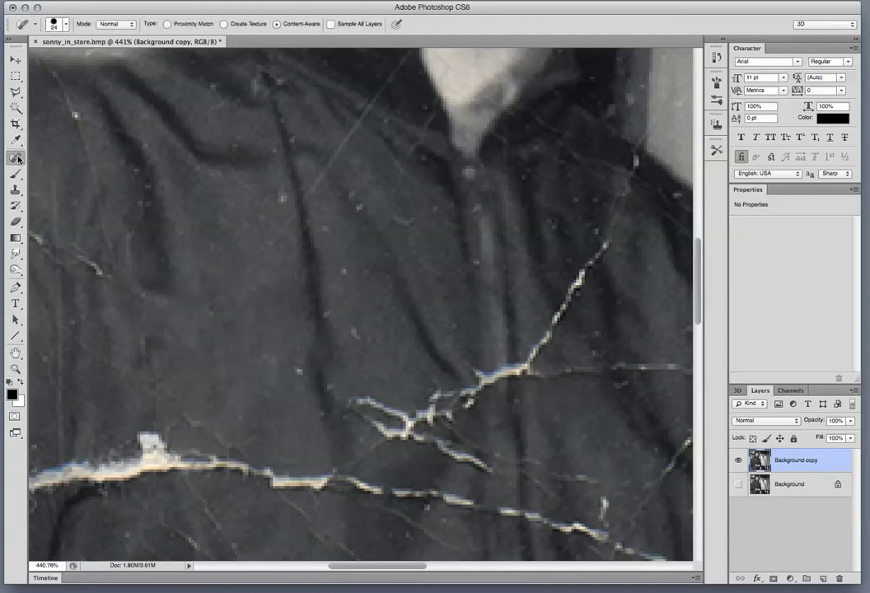
left_click(65, 31)
left_click_drag(38, 61, 30, 63)
left_click(279, 201)
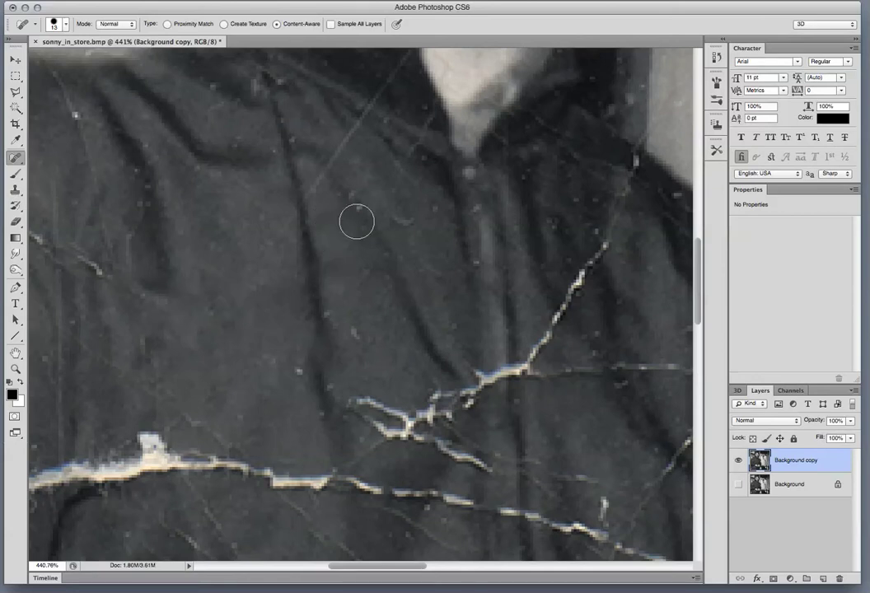
left_click(404, 218)
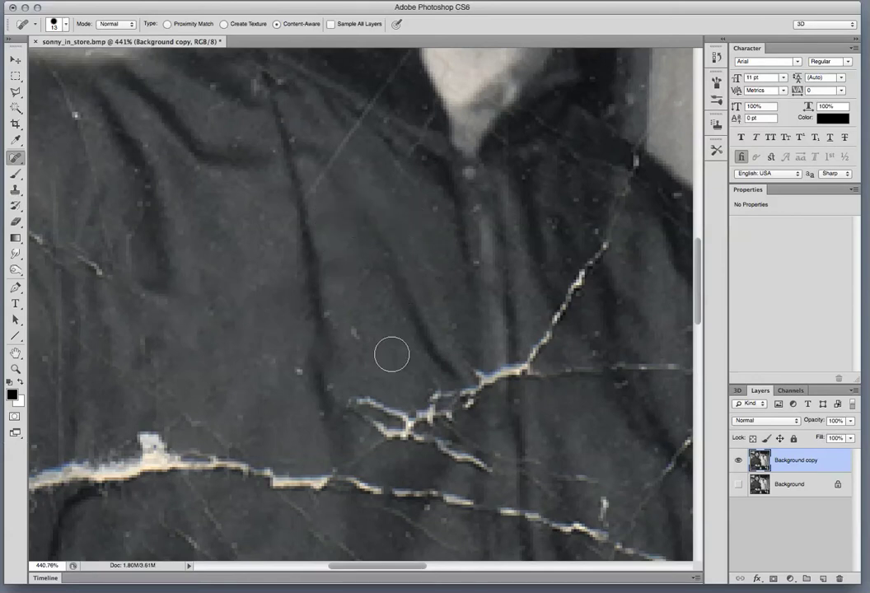
Heal the upper branch of the forked crack beside the zipper and undo the last healing stroke
scroll(390, 356, "down", 5)
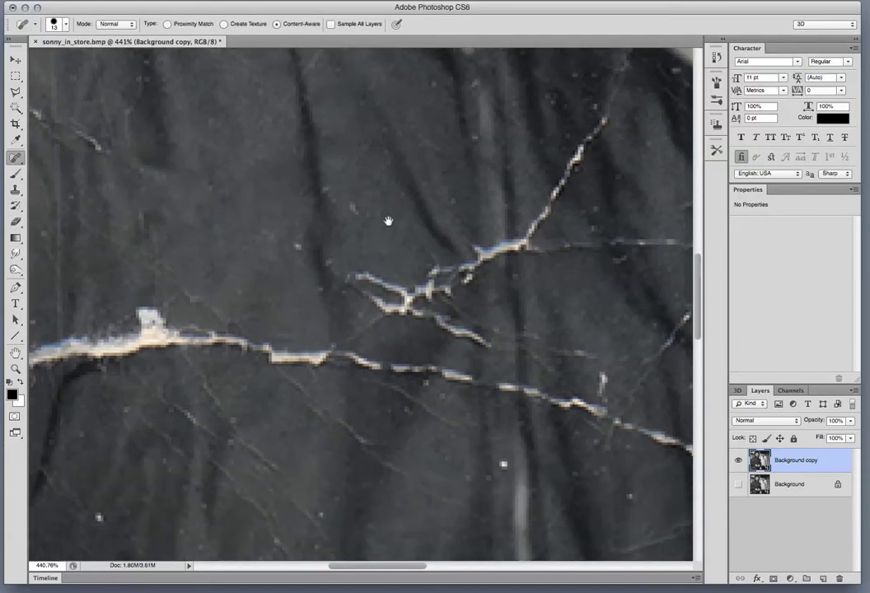
mouse_move(363, 272)
left_mouse_down()
mouse_move(383, 282)
mouse_move(376, 278)
left_mouse_up()
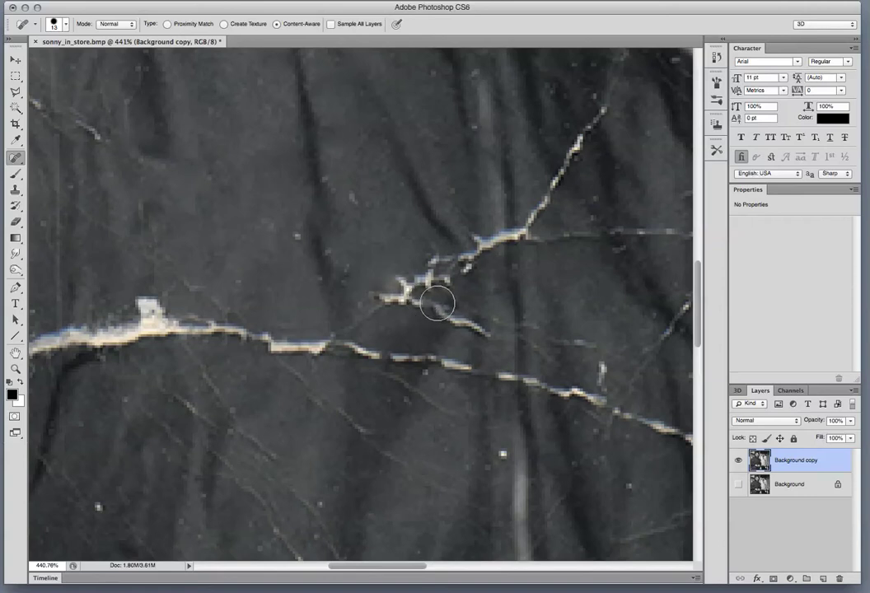
key("super+z")
Clone clean jacket fabric over the middle of the forked crack with a 26 px Clone Stamp
left_click(15, 189)
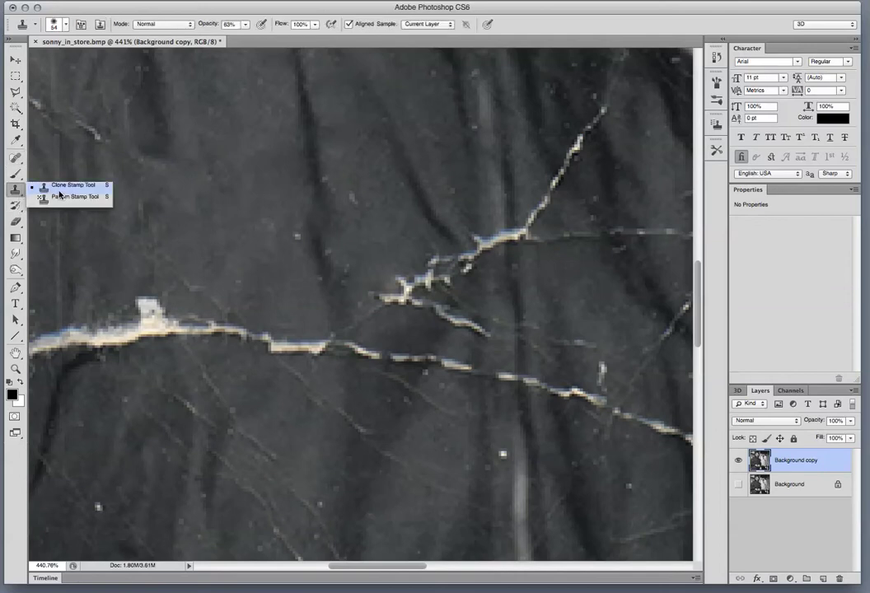
left_click(60, 191)
left_click(65, 25)
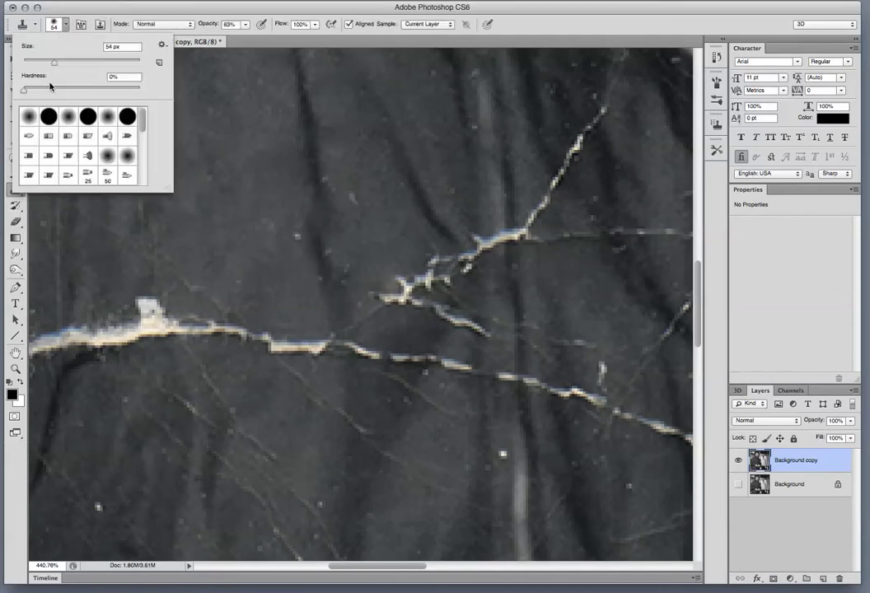
left_click_drag(51, 61, 38, 61)
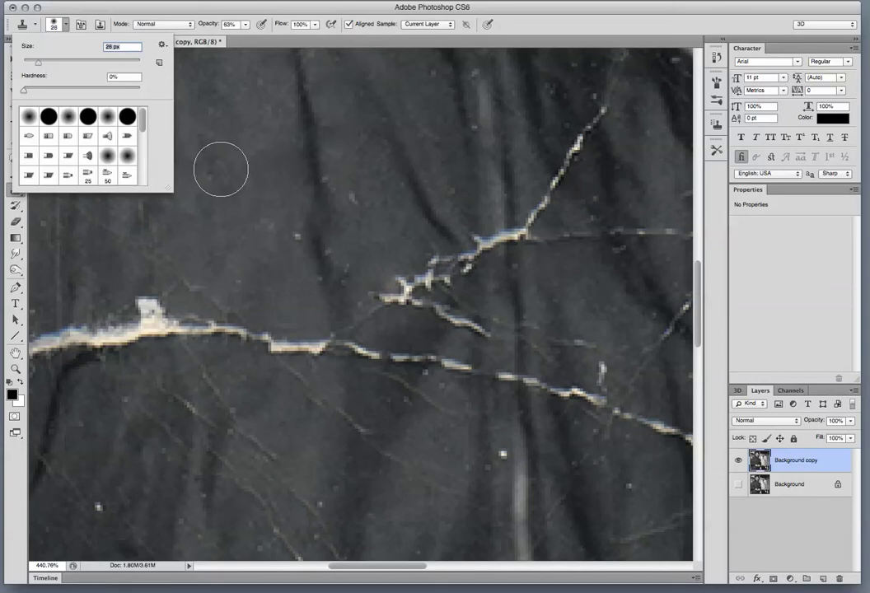
left_click(388, 241)
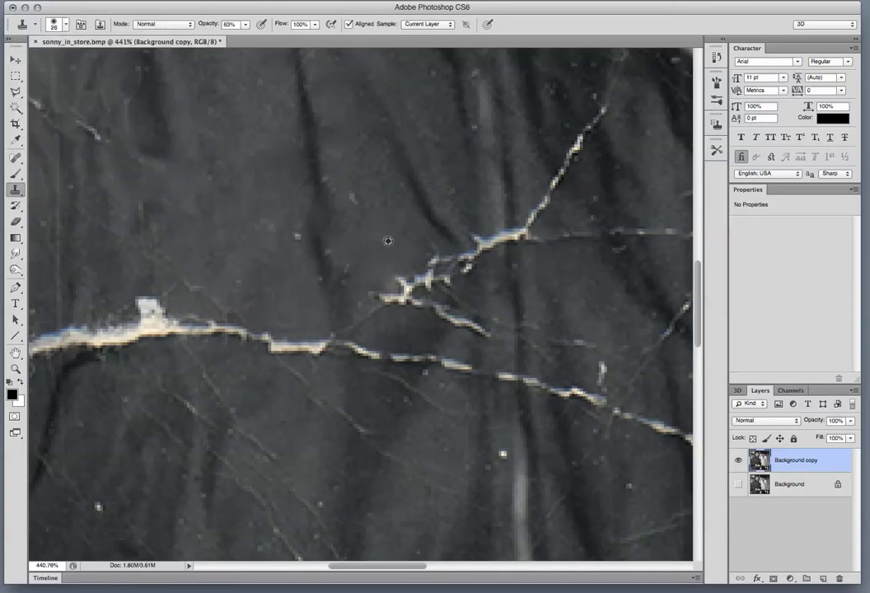
left_click(434, 278)
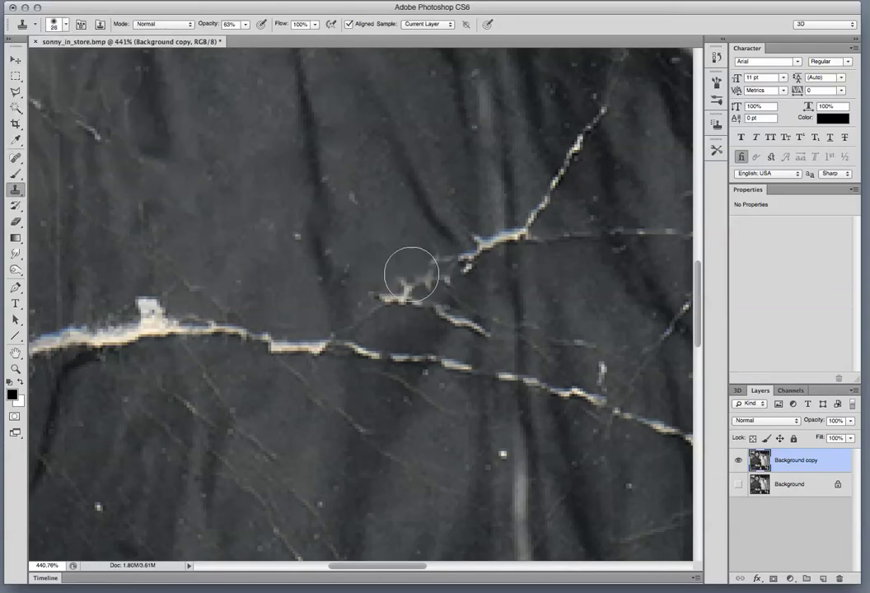
left_click(430, 273)
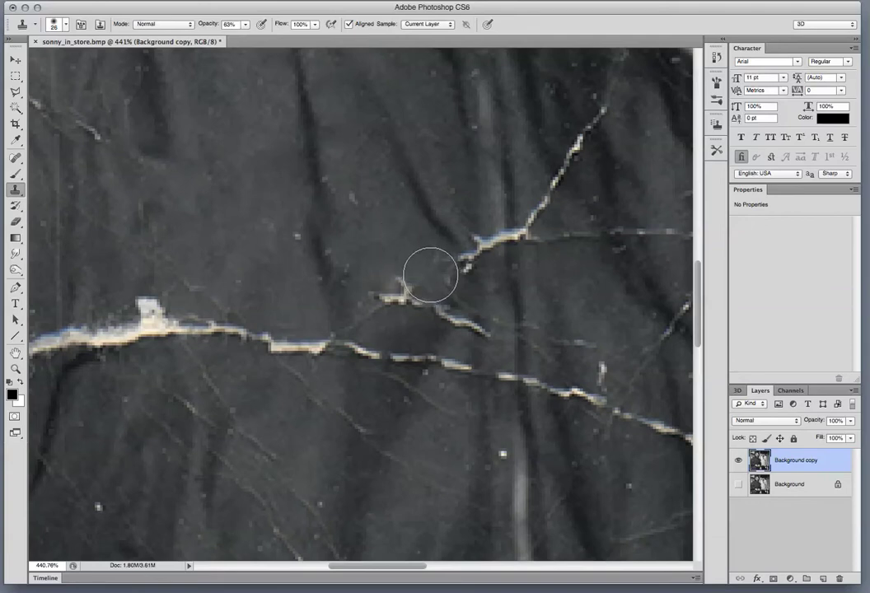
Set the Clone Stamp opacity to 100% and continue the dark jacket fold over the crack beside the zipper
left_click(244, 24)
left_click_drag(245, 38, 279, 38)
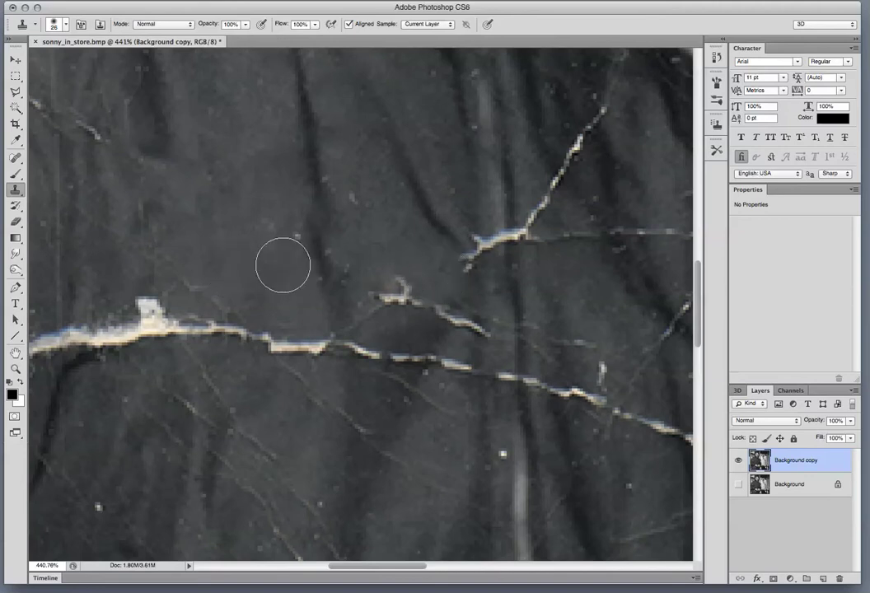
left_click(442, 218, "alt")
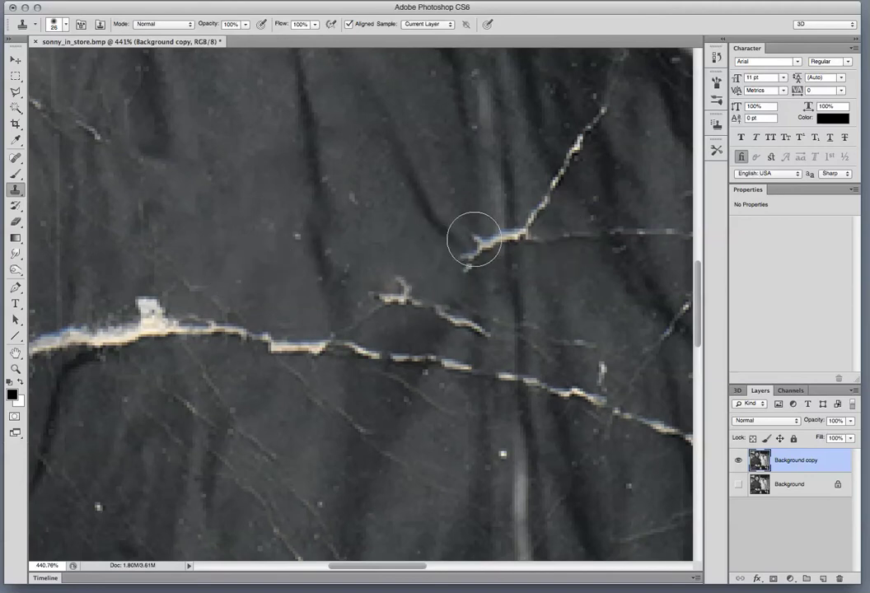
left_click(475, 252)
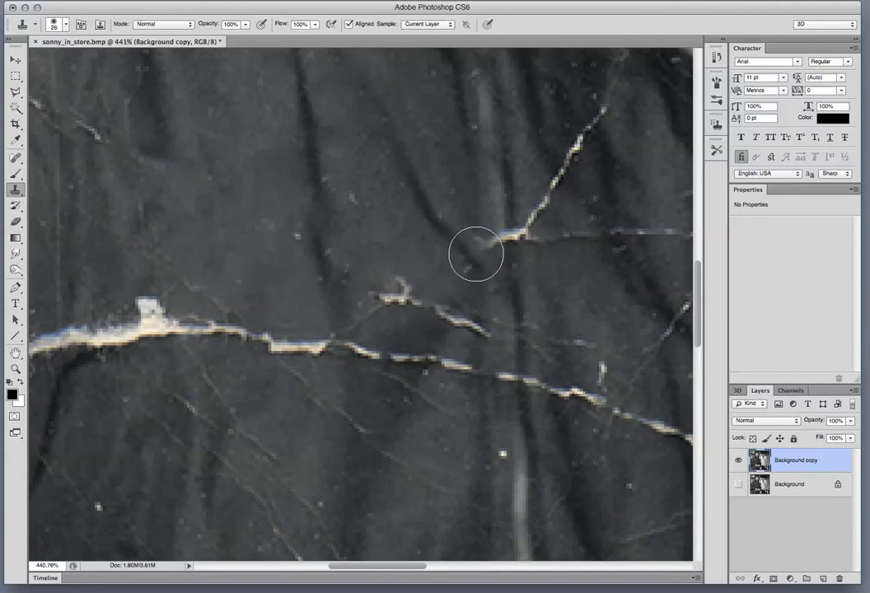
Clone nearby jacket fabric over the central section of the long horizontal tear across the chest
mouse_move(230, 311)
left_mouse_down()
mouse_move(217, 320)
mouse_move(179, 316)
left_mouse_up()
left_click(272, 272, "alt")
left_click(273, 348)
left_click_drag(273, 347, 309, 344)
left_click(334, 318, "alt")
left_click(332, 345)
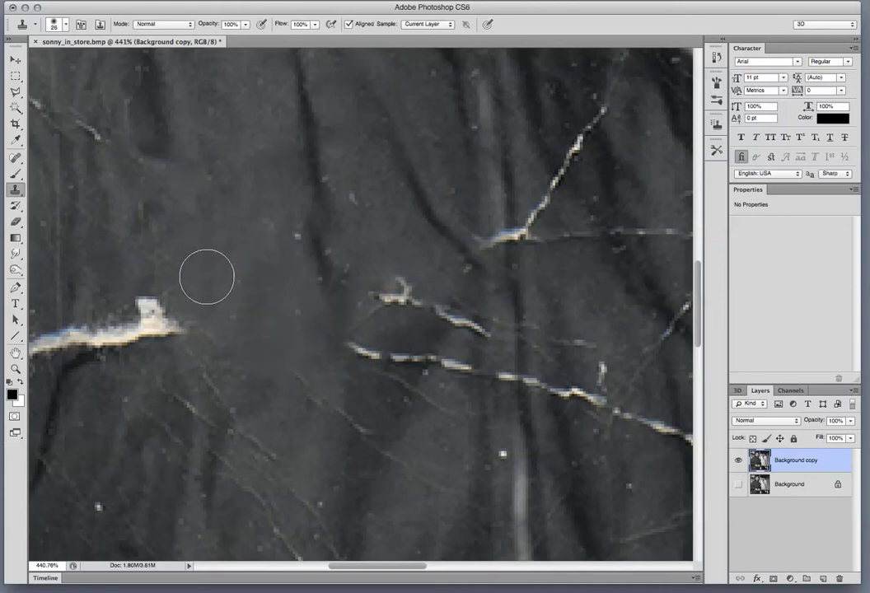
Remove the rest of the diagonal crack and the nearby marks on the jacket's shoulder with the Spot Healing Brush
key("super+minus")
key("super+minus")
key("super+minus")
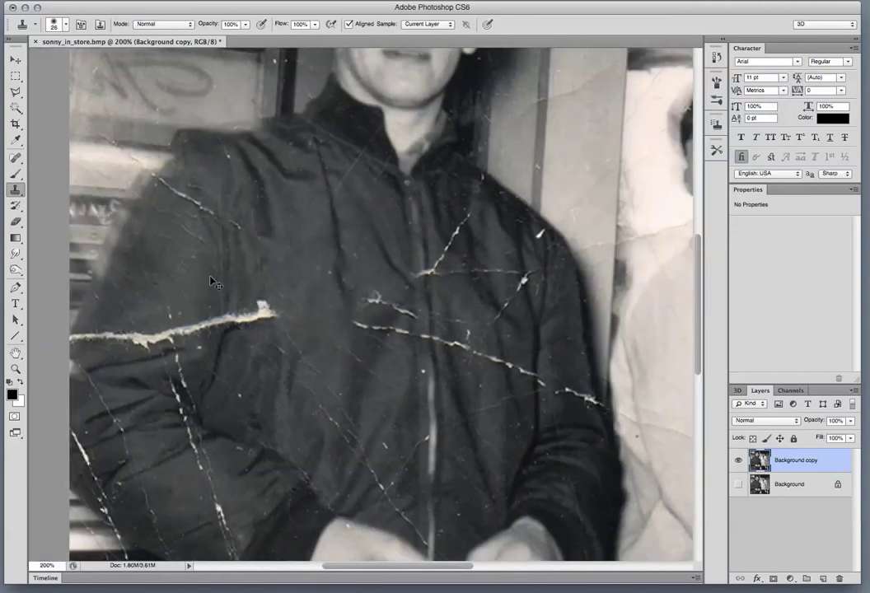
left_click_drag(314, 262, 371, 348)
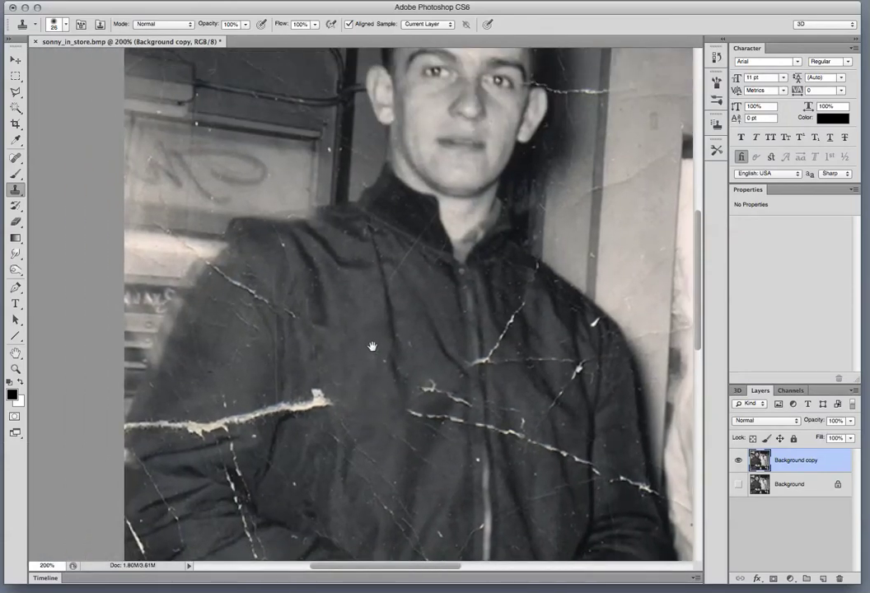
left_click(16, 156)
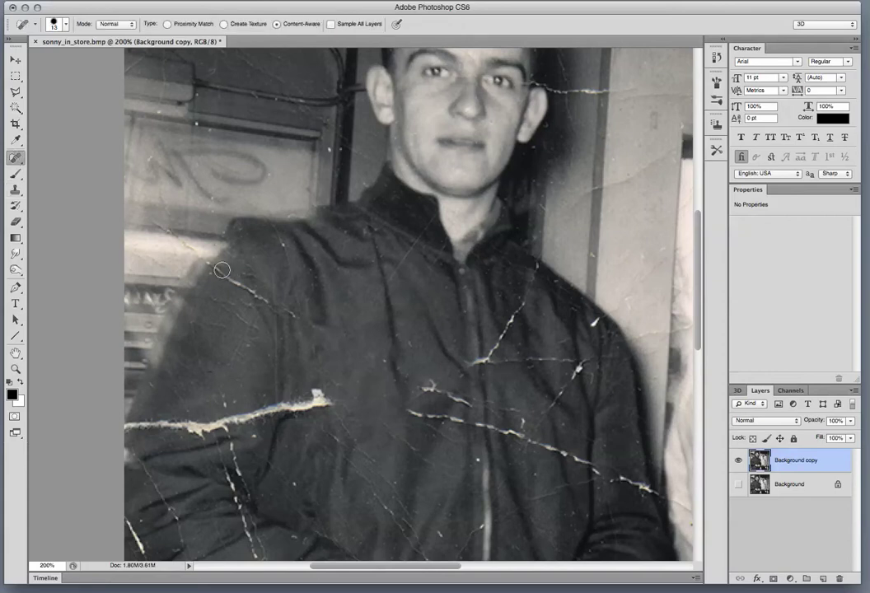
mouse_move(218, 271)
left_mouse_down()
mouse_move(249, 288)
mouse_move(252, 300)
left_mouse_up()
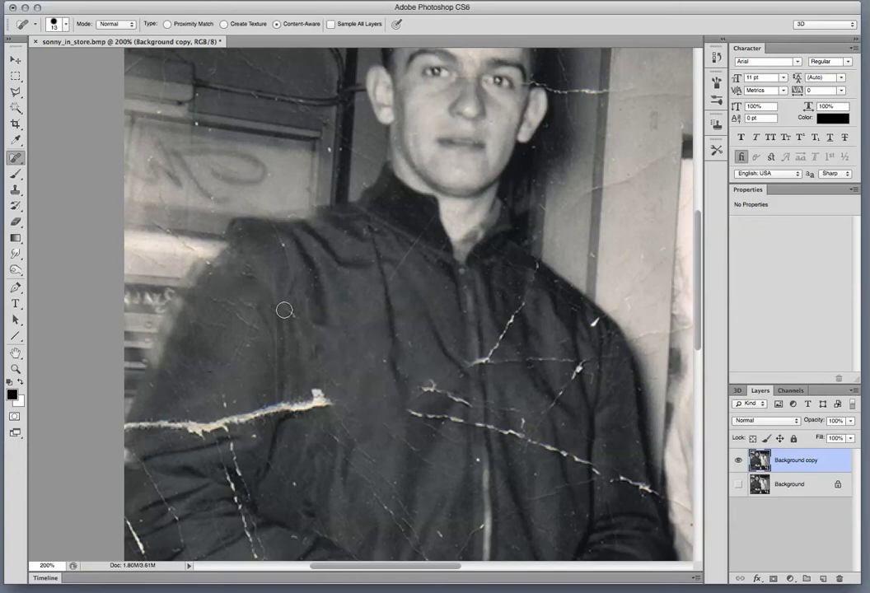
left_click(289, 316)
left_click(246, 297)
left_click(232, 250)
Heal the faint diagonal crease on the door frame beside the taller man's face
left_click_drag(612, 186, 646, 163)
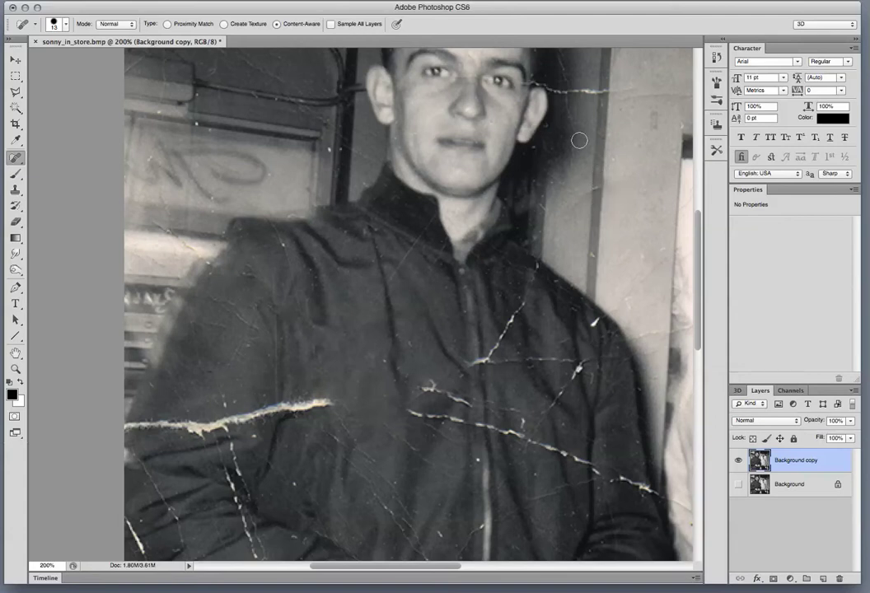
mouse_move(423, 188)
left_mouse_down()
mouse_move(444, 313)
mouse_move(493, 343)
mouse_move(380, 325)
left_mouse_up()
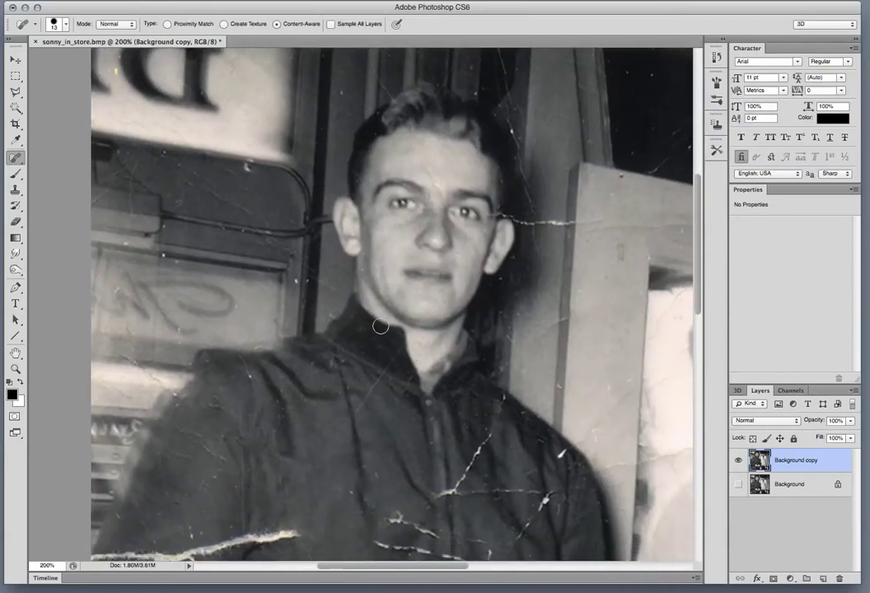
key("super+minus")
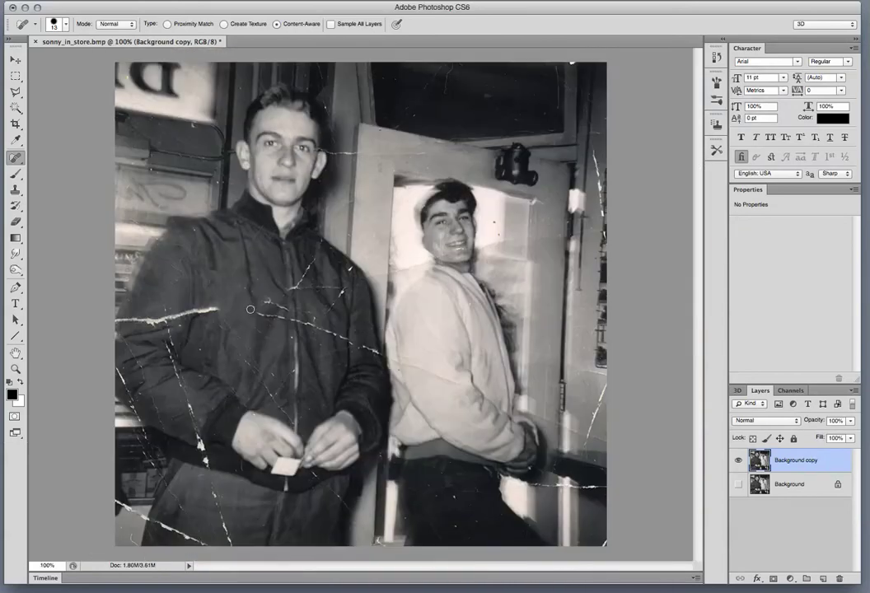
Apply an automatic Levels correction to the duplicate layer
left_click(17, 371)
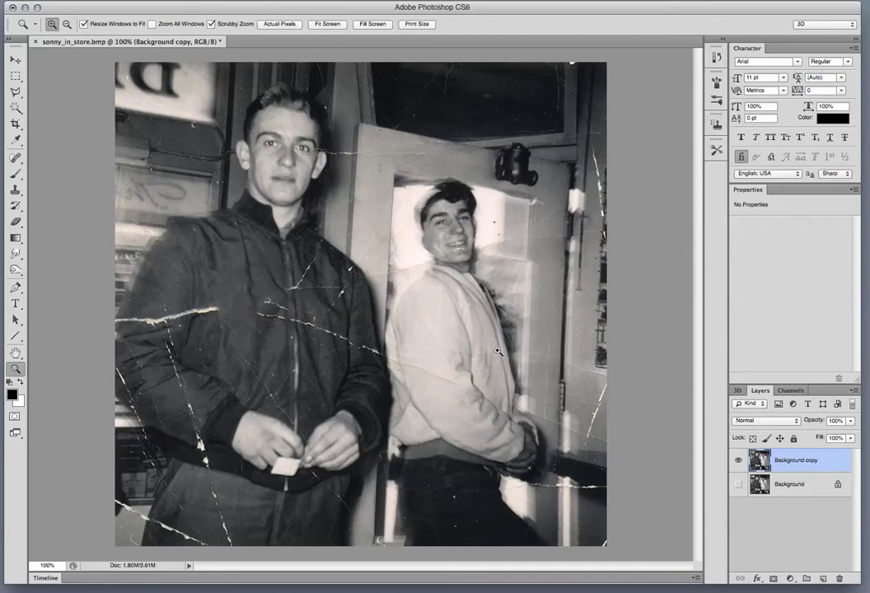
key("ctrl+l")
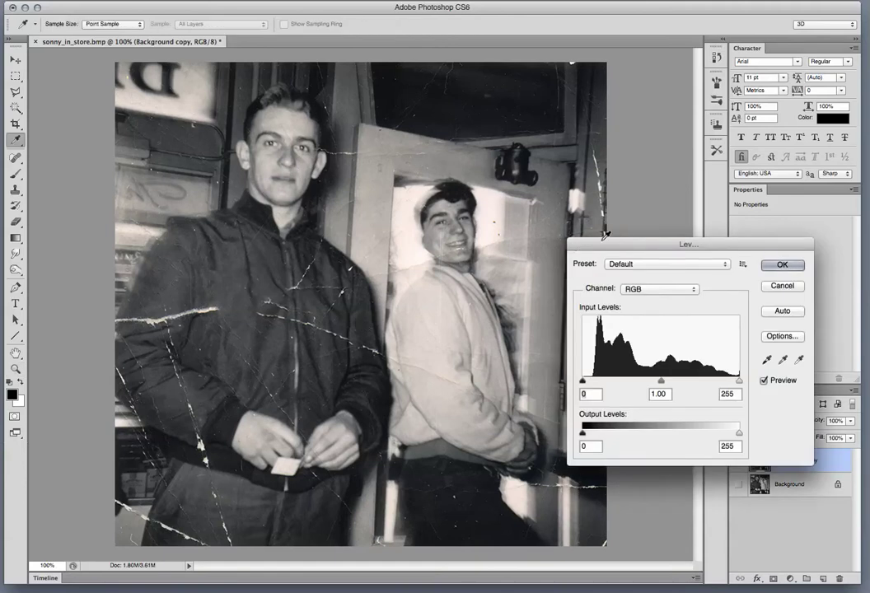
left_click_drag(618, 238, 657, 234)
left_click(825, 306)
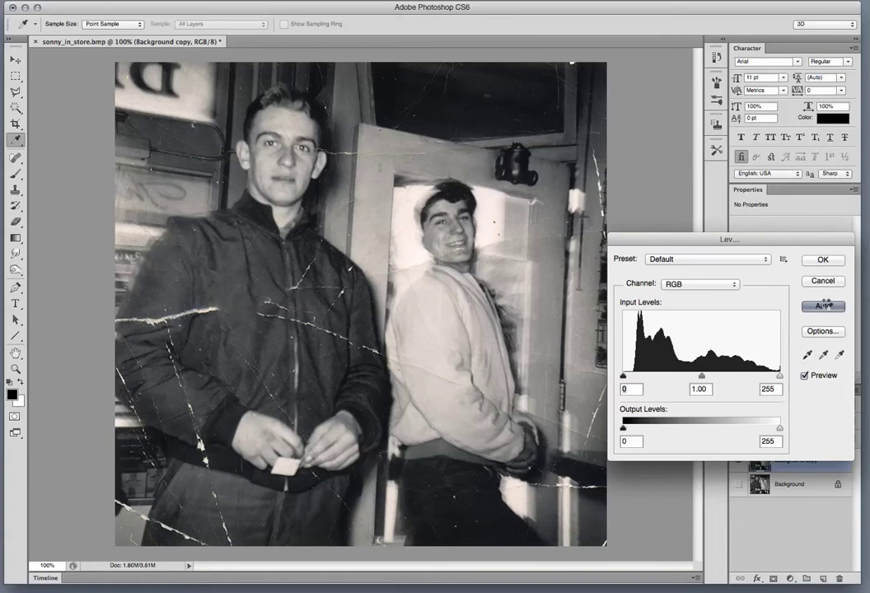
left_click(823, 259)
key("z")
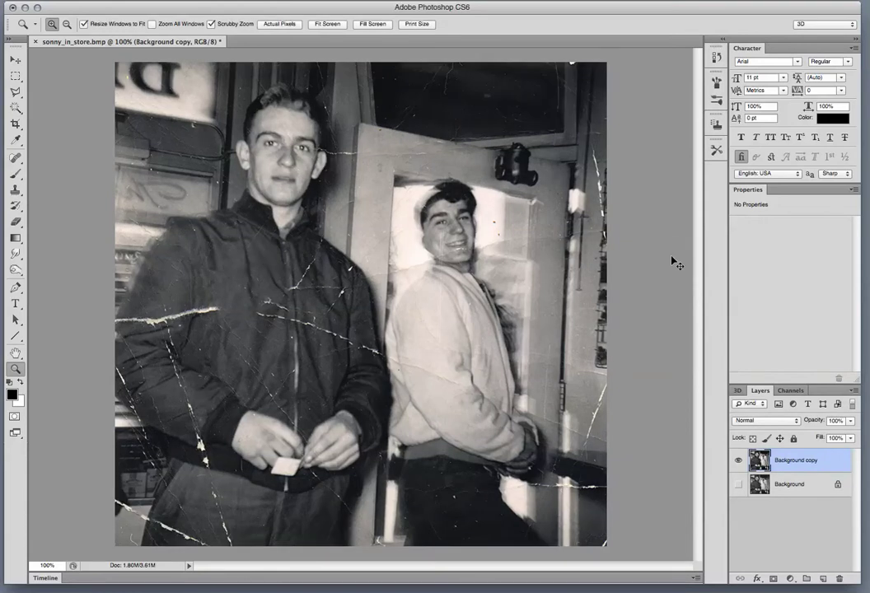
Compare the photo with and without the Levels correction by repeatedly undoing and redoing it
key("super+z")
key("super+z")
key("super+z")
key("super+z")
Try Magic Wand selections at tolerance 30 on the dark window, the door frame and the taller man's face
left_click(16, 108)
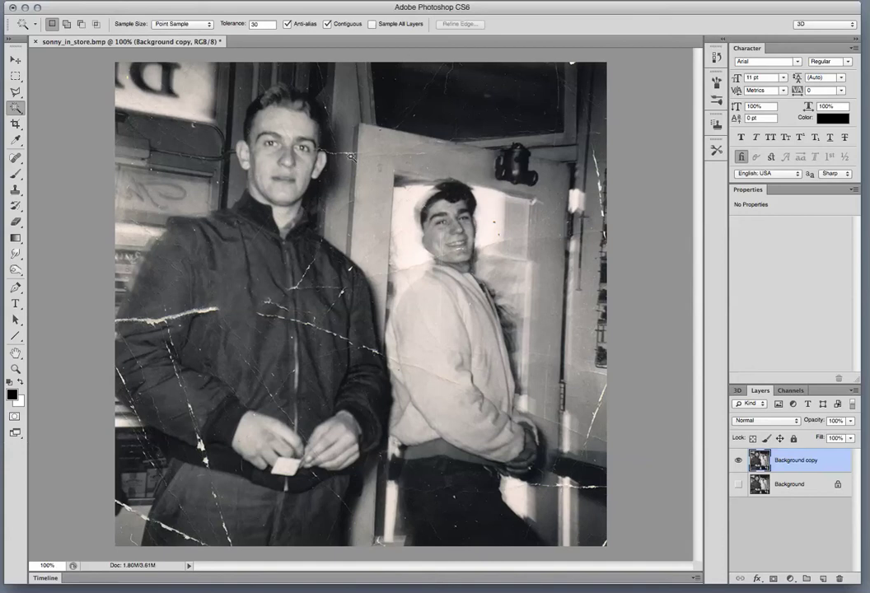
left_click(429, 120)
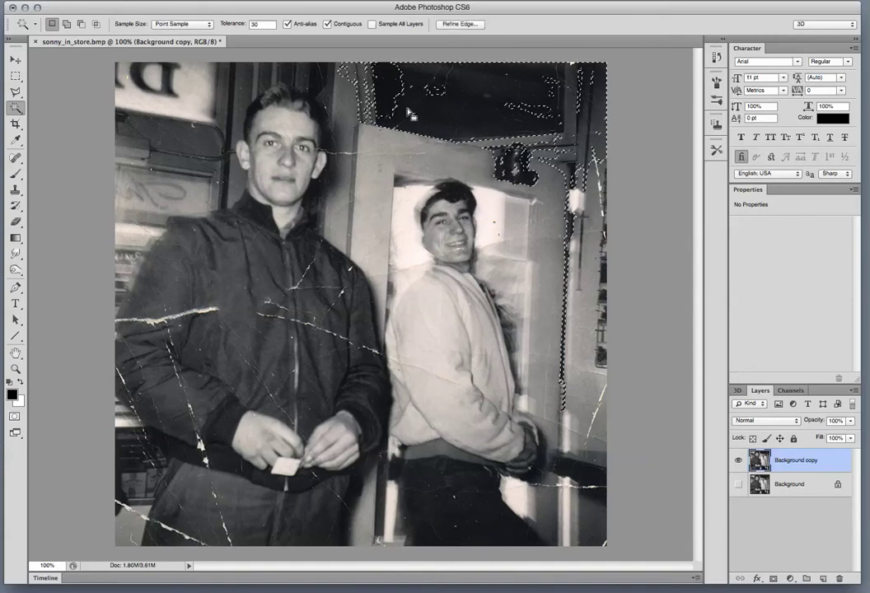
left_click(394, 156)
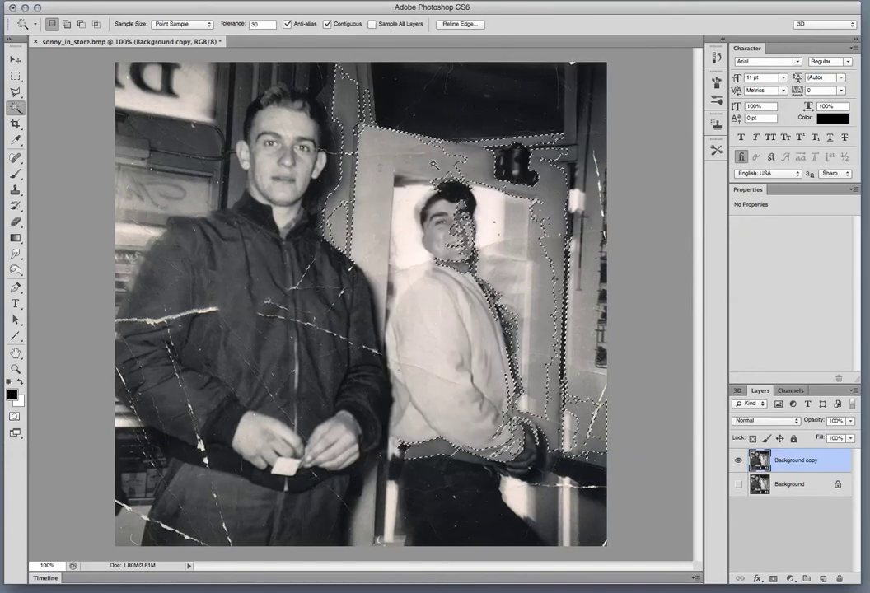
left_click(284, 126)
left_click(282, 162)
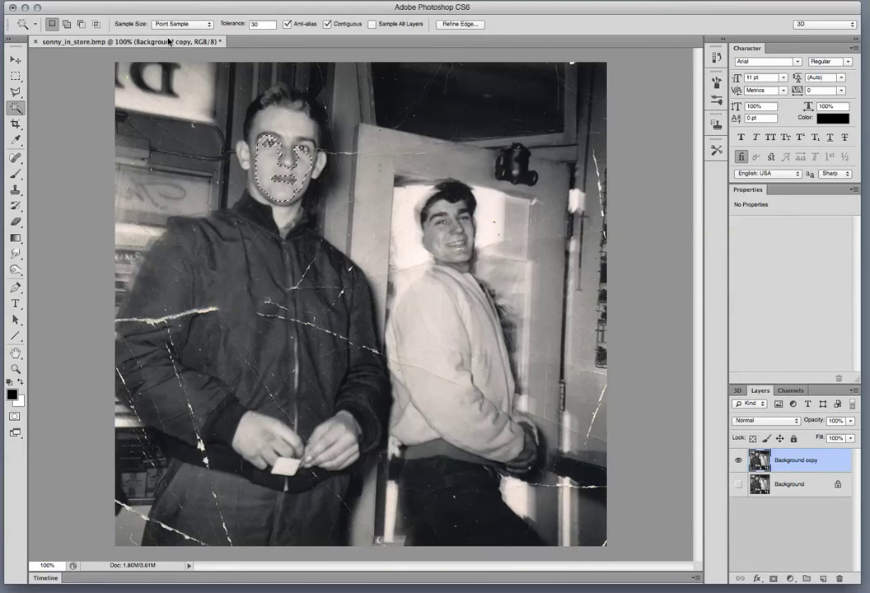
left_click(452, 113)
Set the Magic Wand tolerance to 15, try selecting the dark window above the door and clear that selection
double_click(263, 23)
type("15")
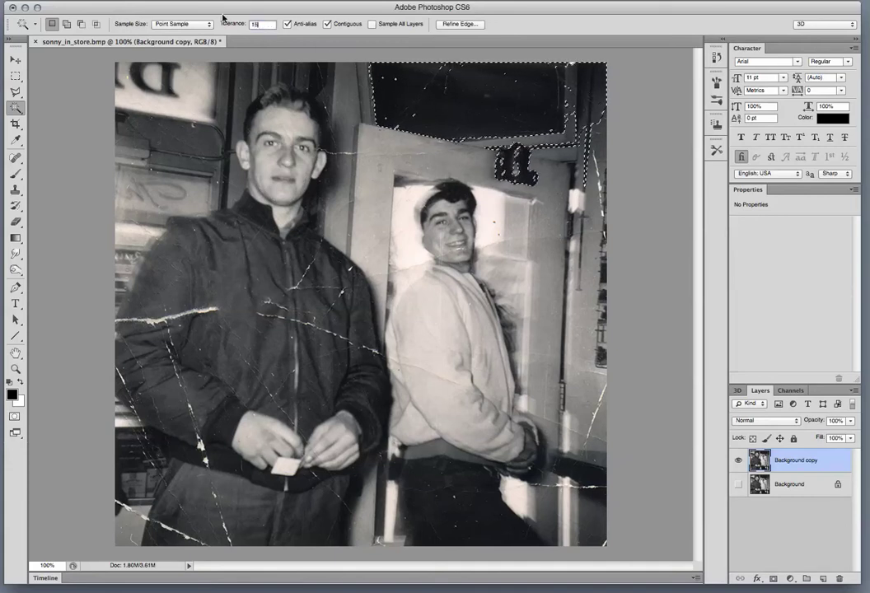
left_click(472, 107)
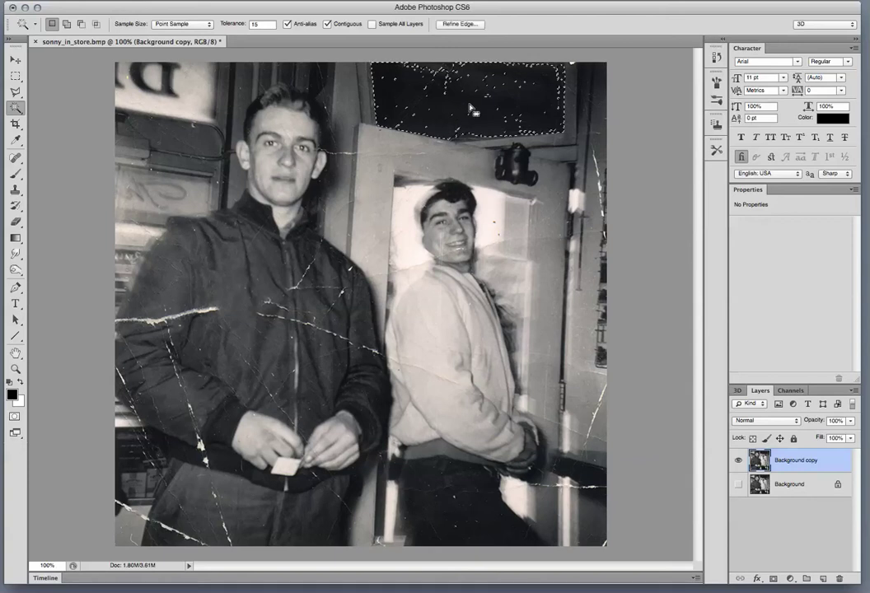
key("shift")
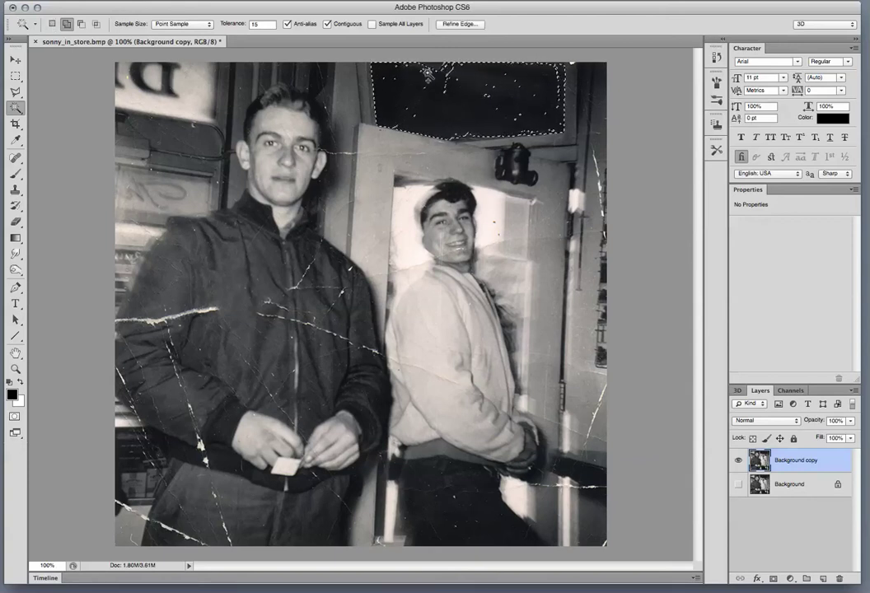
left_click(445, 75, "shift")
key("super+d")
Try selecting the door frame with the Magic Wand by adding adjoining areas along it, and deselect it
left_click(384, 182)
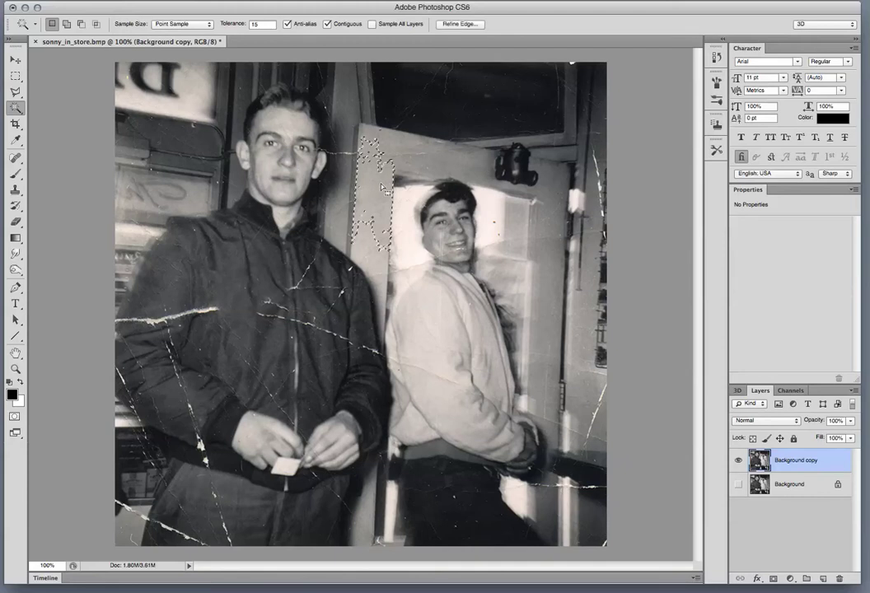
key("shift")
left_click(370, 252, "shift")
left_click(458, 172, "shift")
left_click(490, 161, "shift")
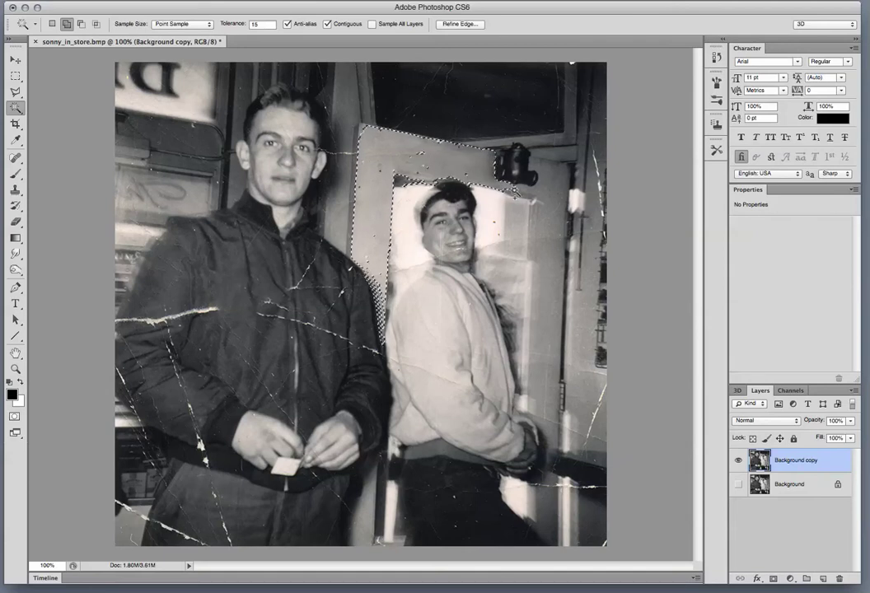
left_click(531, 194, "shift")
left_click(552, 191, "shift")
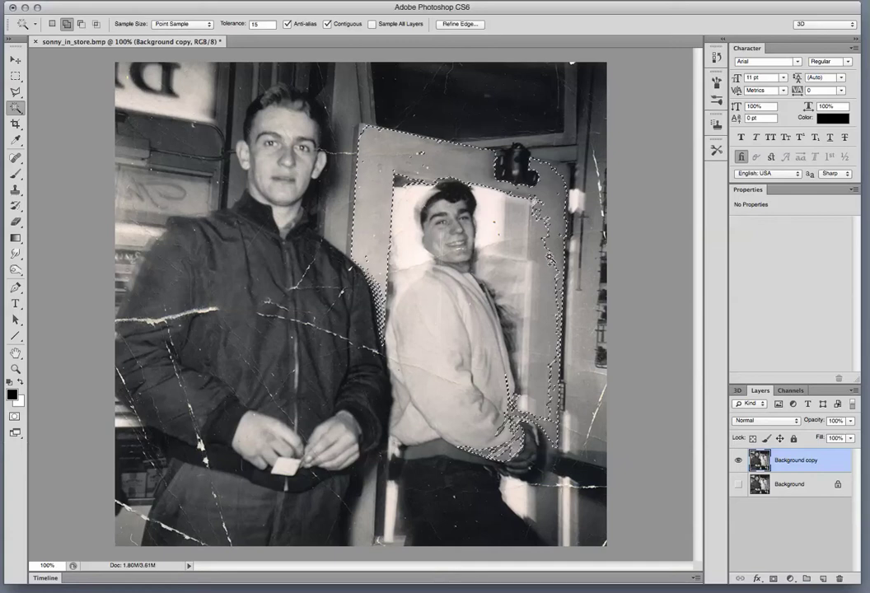
key("super+d")
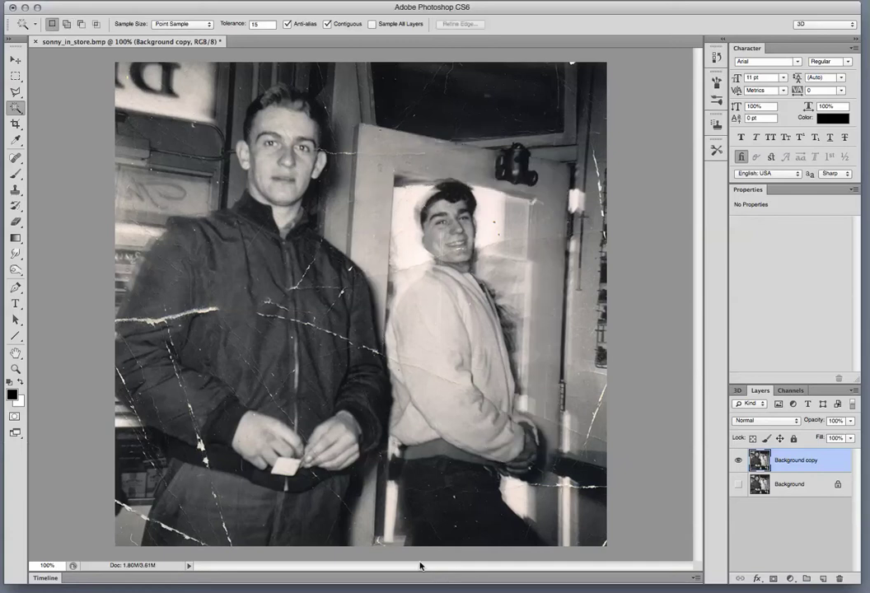
Try the Magic Wand on the lower part of the door frame, deselect, and switch to the Polygonal Lasso tool
left_click(387, 510)
left_click(366, 515)
key("super+d")
left_click(15, 92)
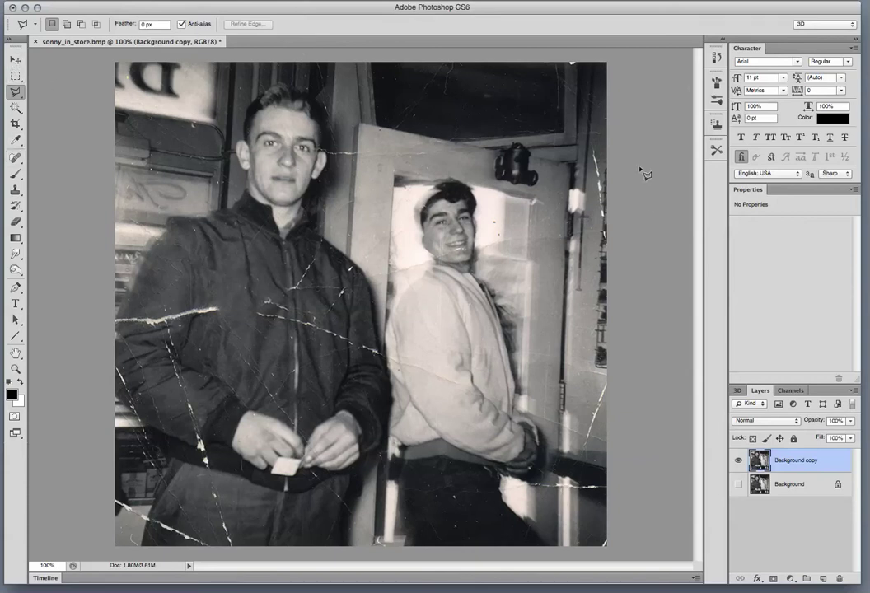
Colorize the duplicate layer with a sepia tint using Hue 20 and Saturation 14 in Hue/Saturation
key("super+u")
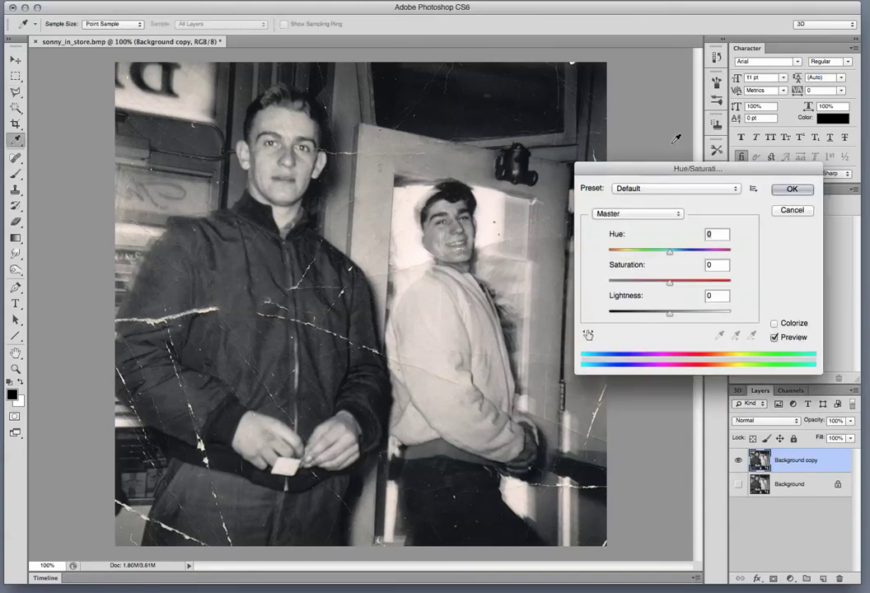
left_click_drag(648, 177, 691, 163)
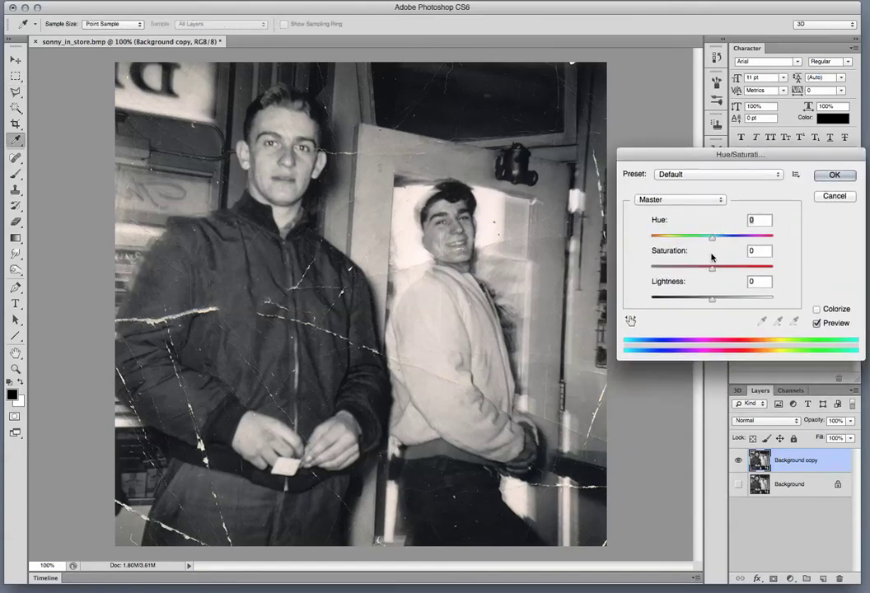
left_click(816, 310)
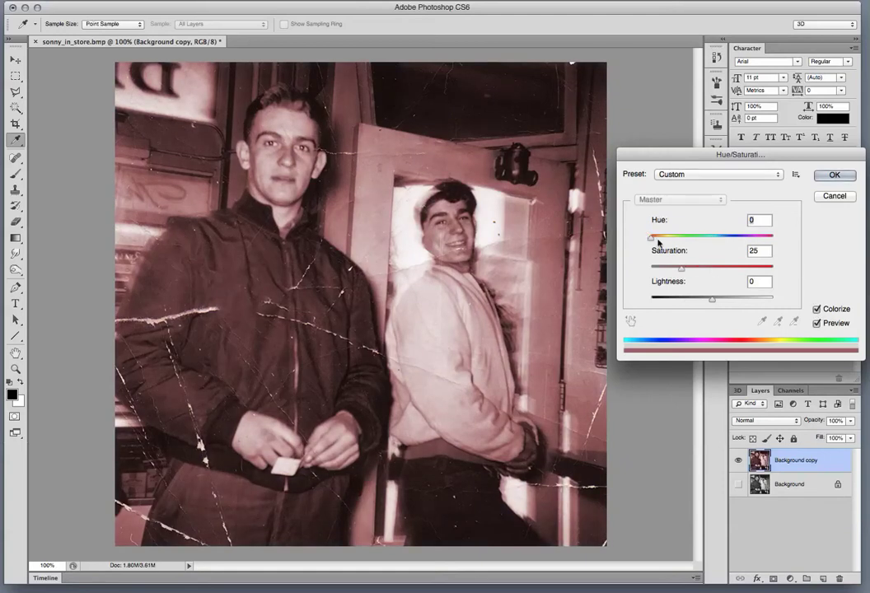
left_click_drag(680, 268, 658, 241)
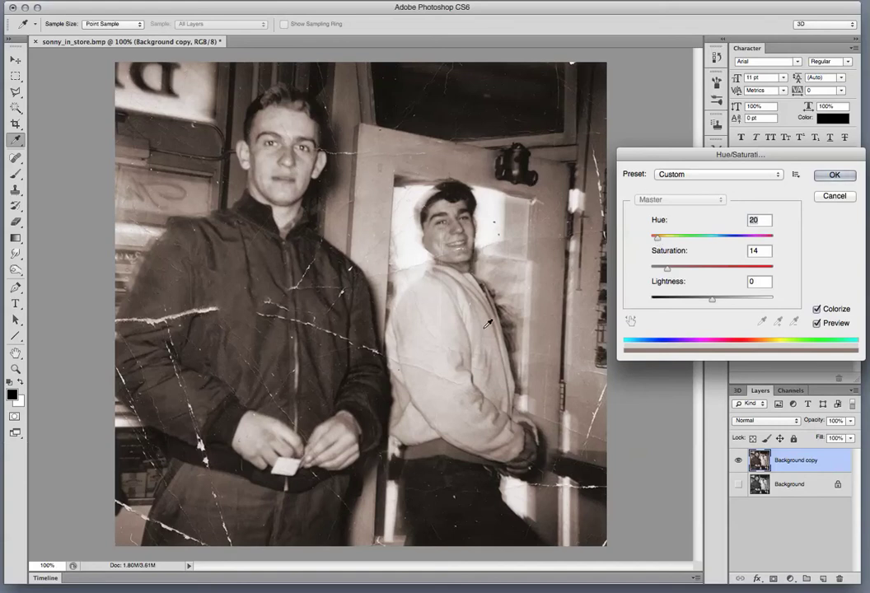
left_click(832, 176)
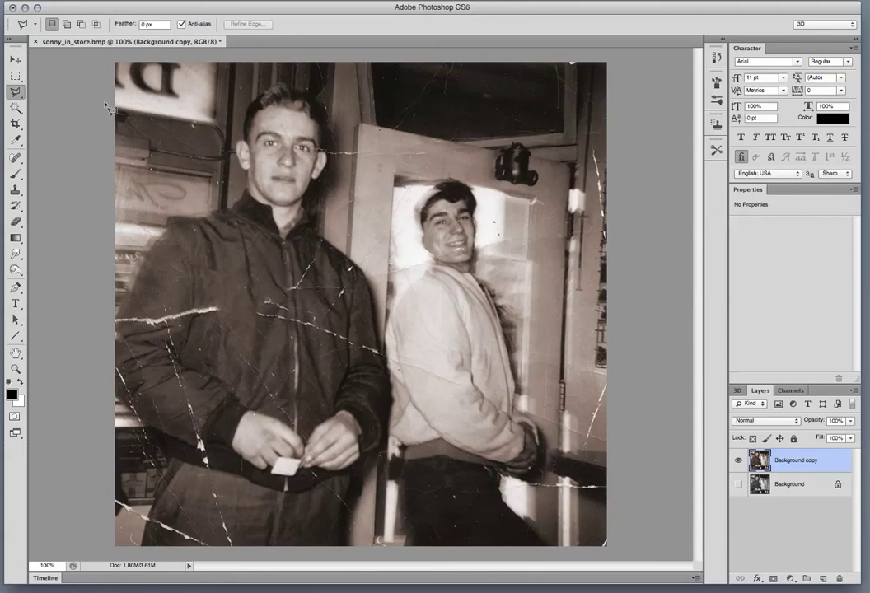
Outline the taller man's face, ears and neck as a closed selection with the Polygonal Lasso tool
left_click(22, 368)
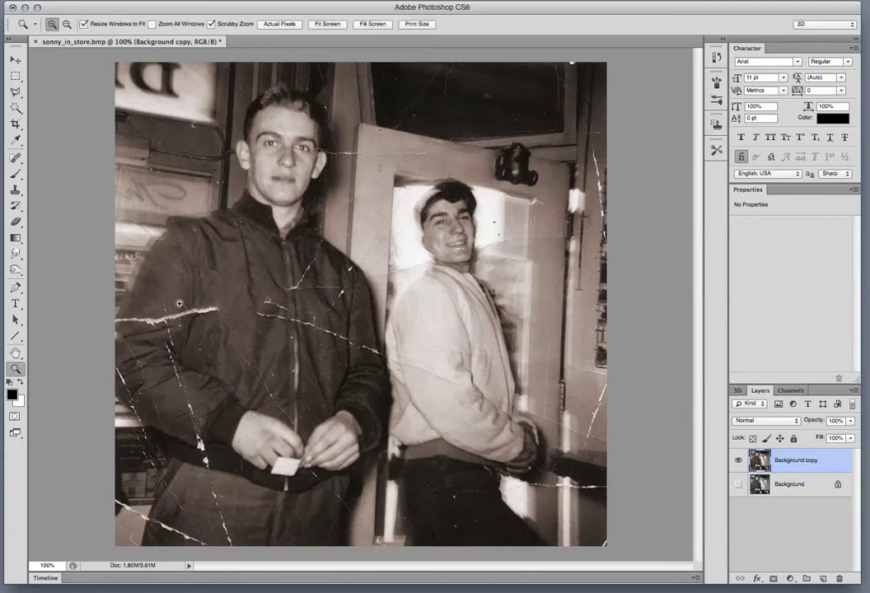
left_click(240, 215, "alt")
left_click_drag(241, 216, 290, 267)
key("space")
left_click_drag(321, 198, 350, 368)
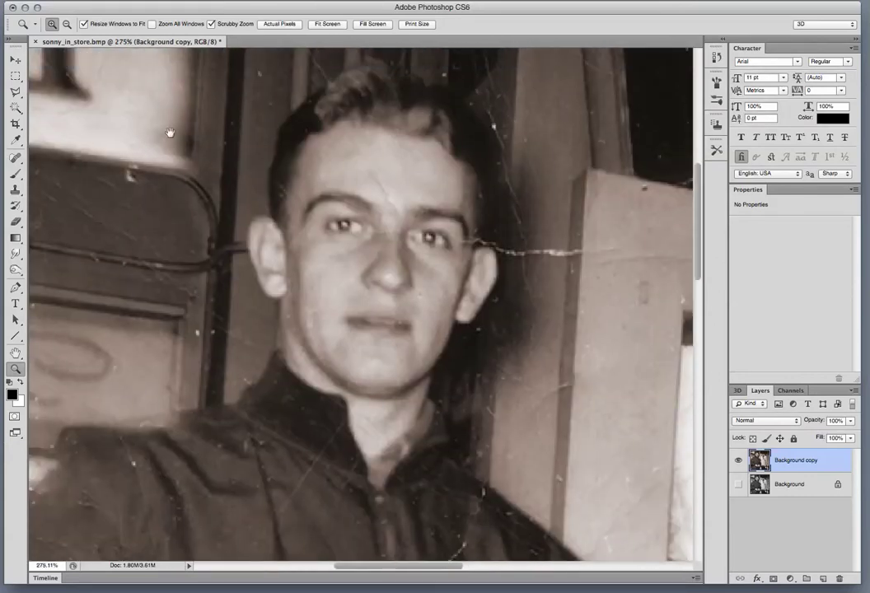
left_click(14, 92)
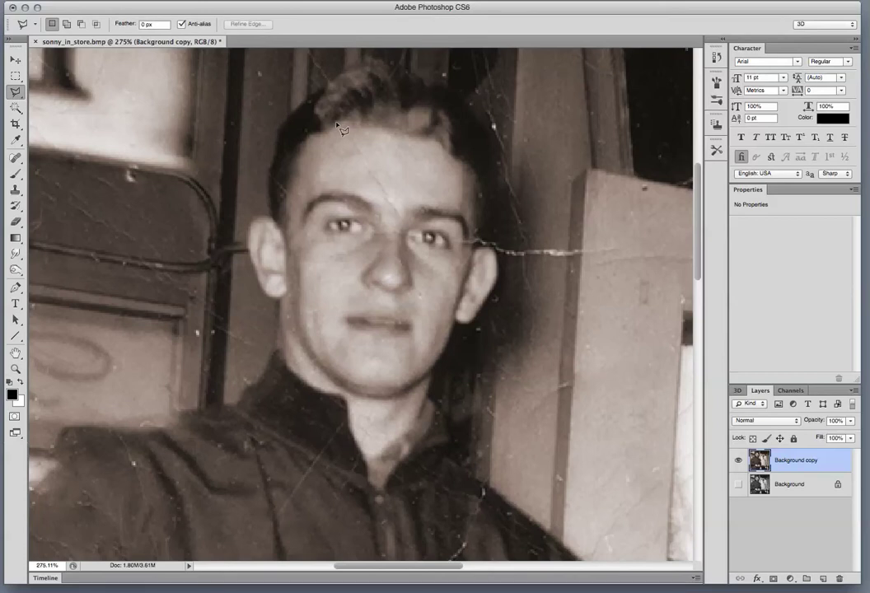
left_click(310, 135)
left_click(299, 151)
left_click(290, 190)
left_click(285, 201)
left_click(290, 217)
left_click(266, 217)
left_click(255, 217)
left_click(250, 228)
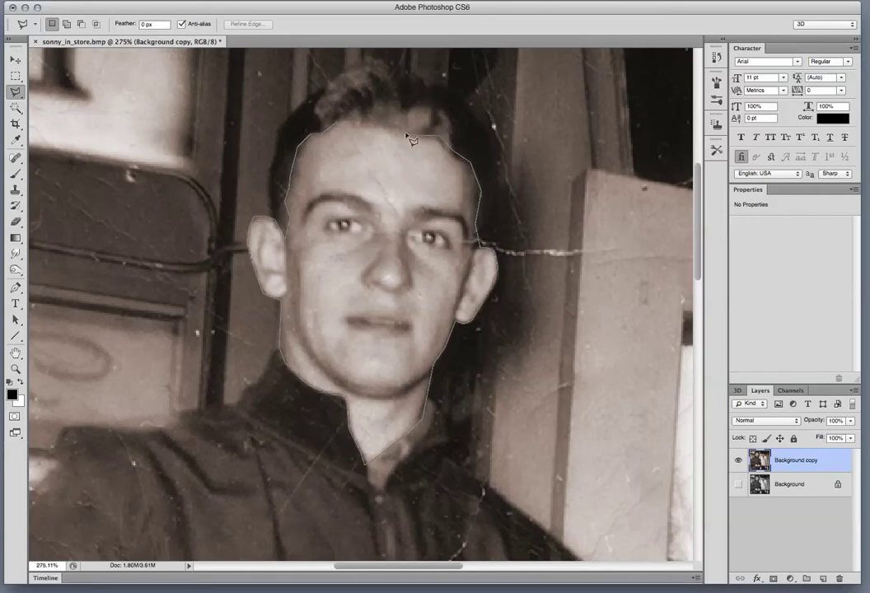
left_click(338, 126)
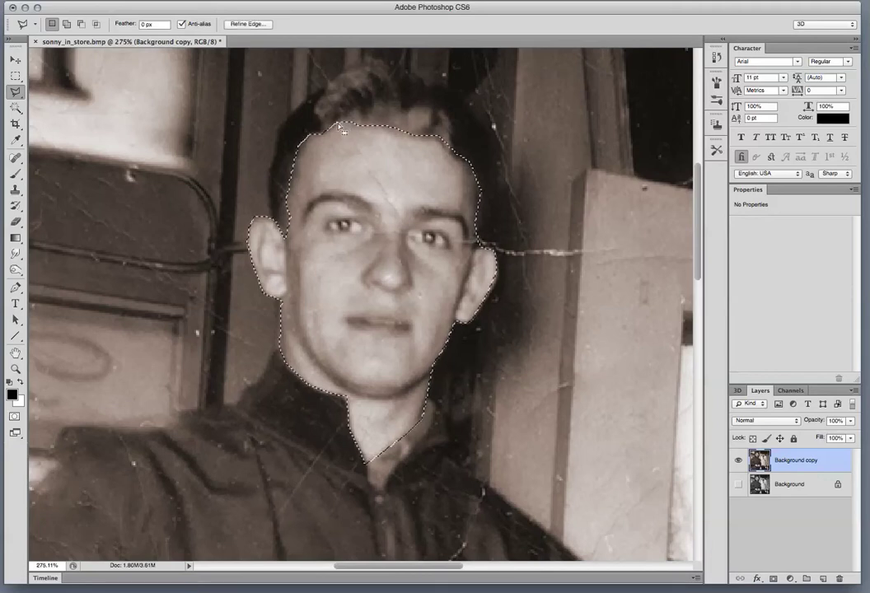
Hide the selection edges and shift the face's skin tone to Hue -21 and Saturation -17 with Hue/Saturation
left_click(15, 93)
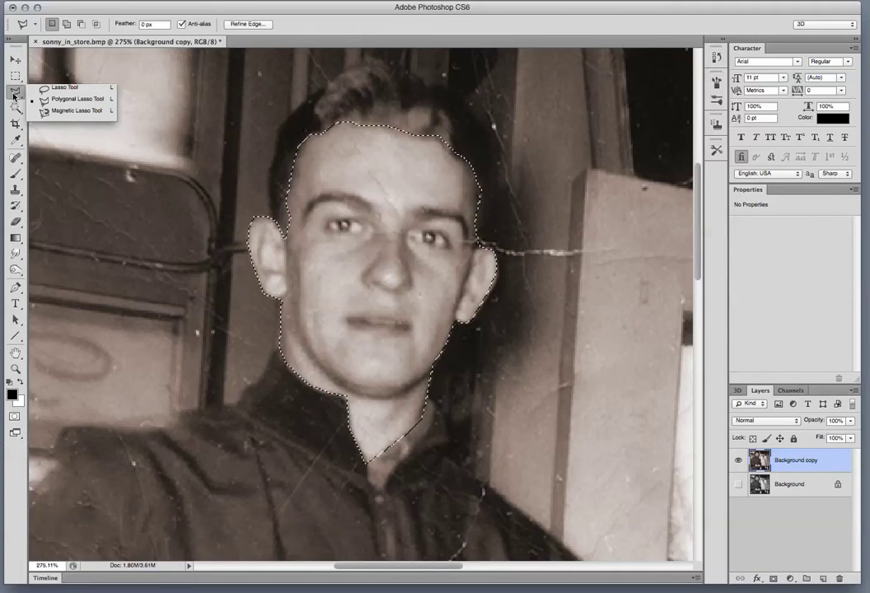
left_click(14, 93)
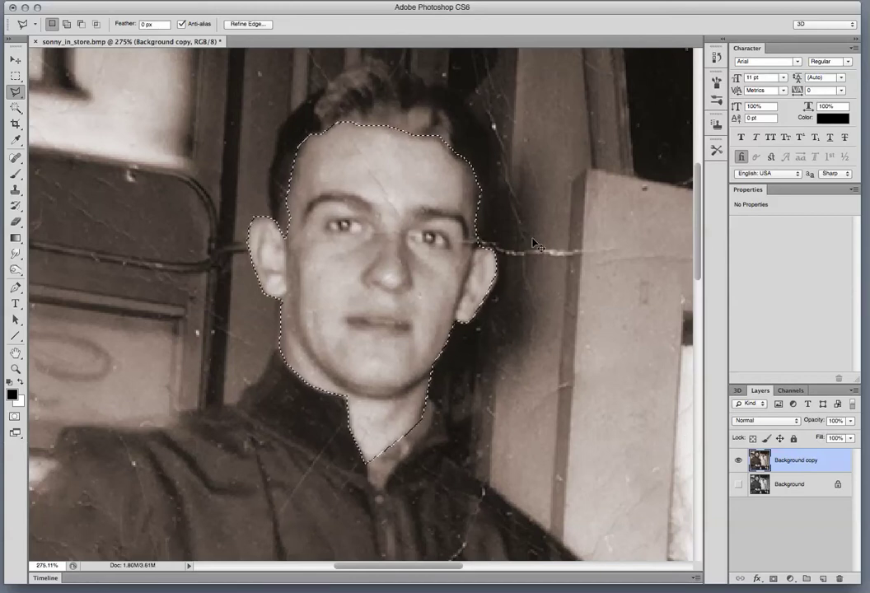
key("super+d")
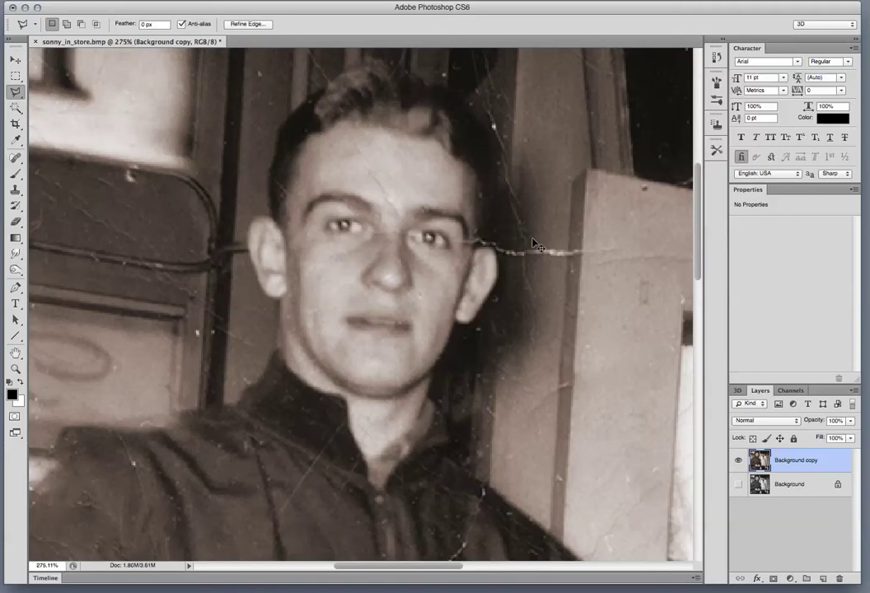
key("super+u")
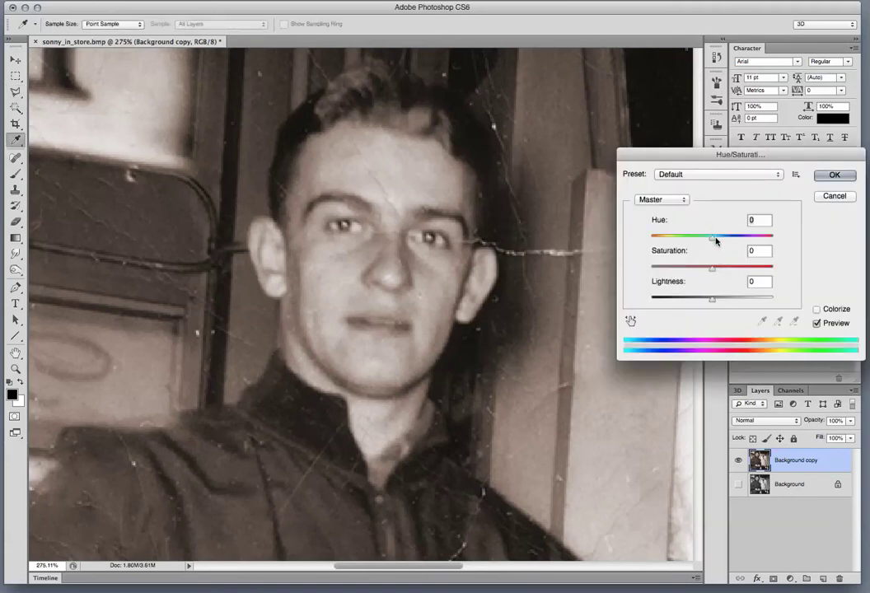
left_click_drag(712, 238, 701, 268)
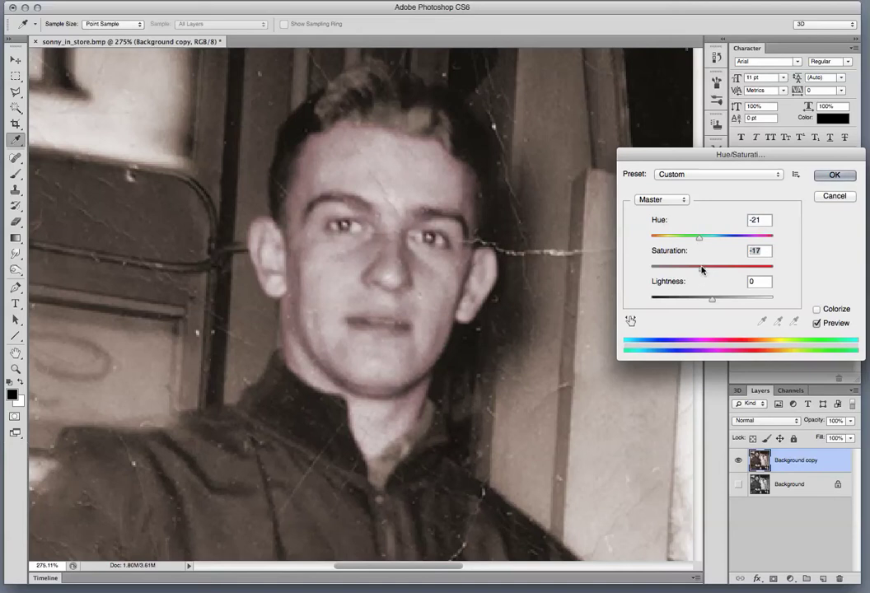
left_click(834, 175)
Try inverting the colors inside the face selection and undo the inversion
key("super+h")
key("ctrl+h")
key("ctrl+i")
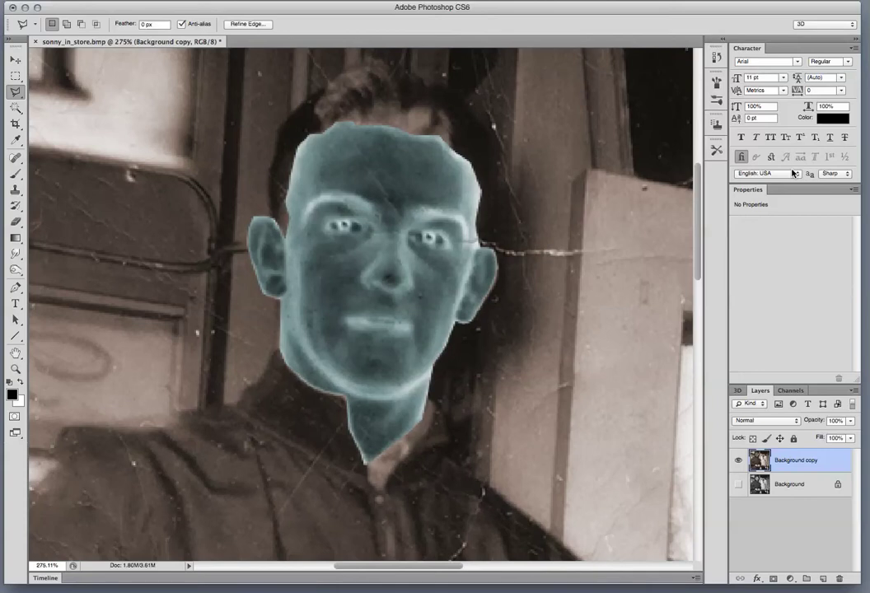
key("ctrl+z")
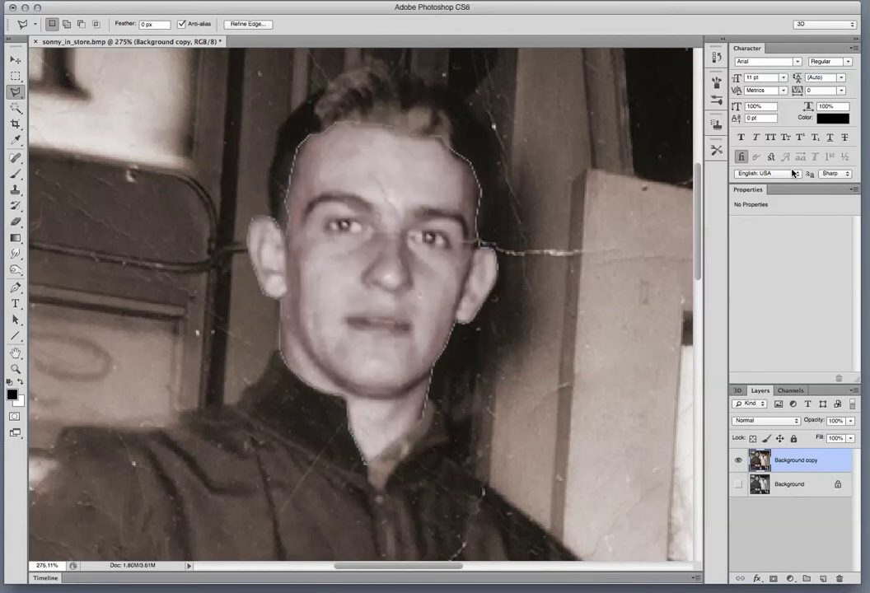
Review the tinted face at 100% with the selection outline hidden, and switch to the Magic Wand tool
key("ctrl+1")
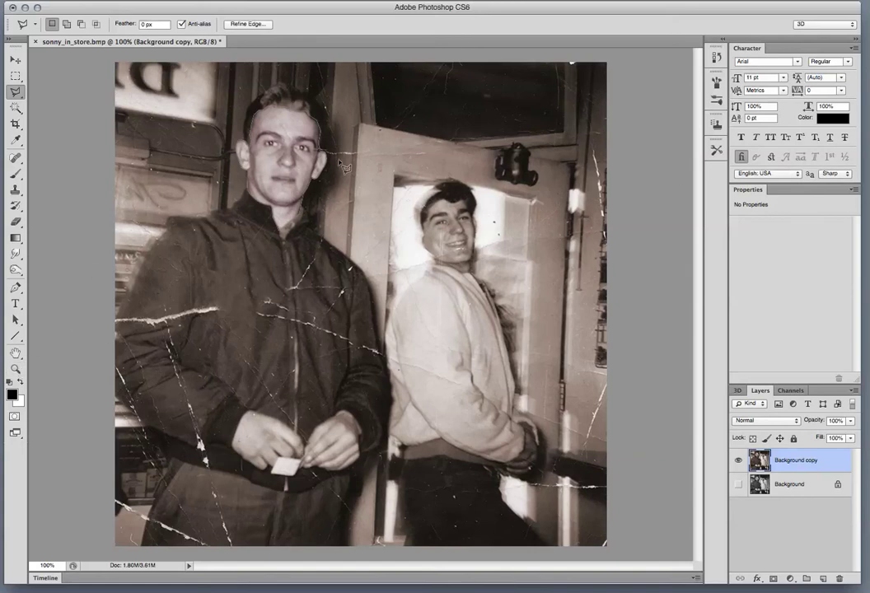
key("ctrl+i")
key("ctrl+z")
left_click(15, 107)
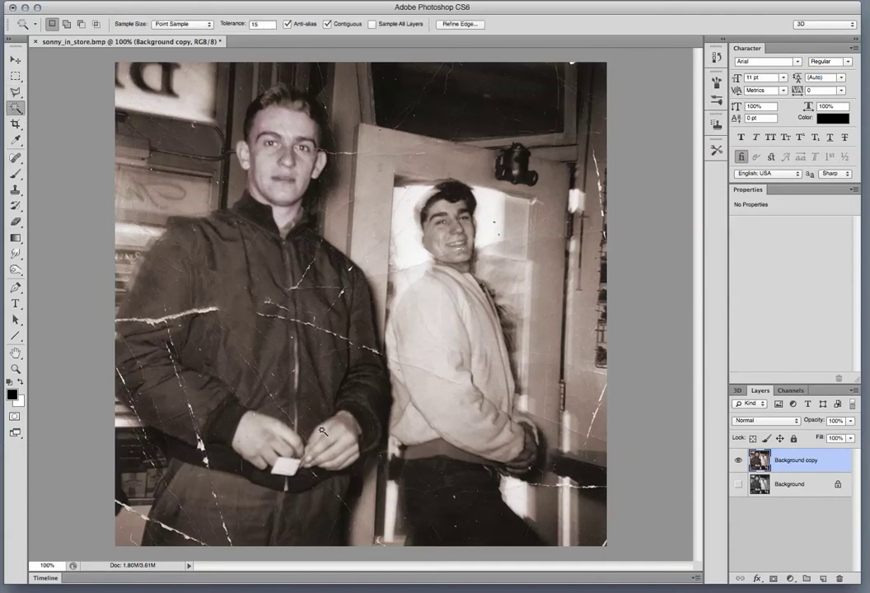
Select both of the taller man's hands, starting with the Magic Wand at tolerance 15 and completing the selection with the Lasso tool
left_click(324, 431, "shift")
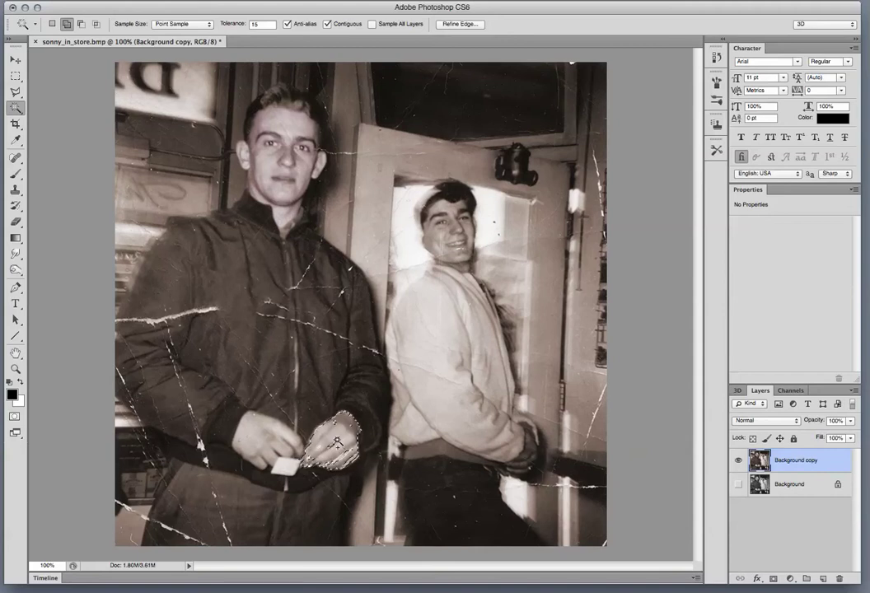
left_click(334, 457, "shift")
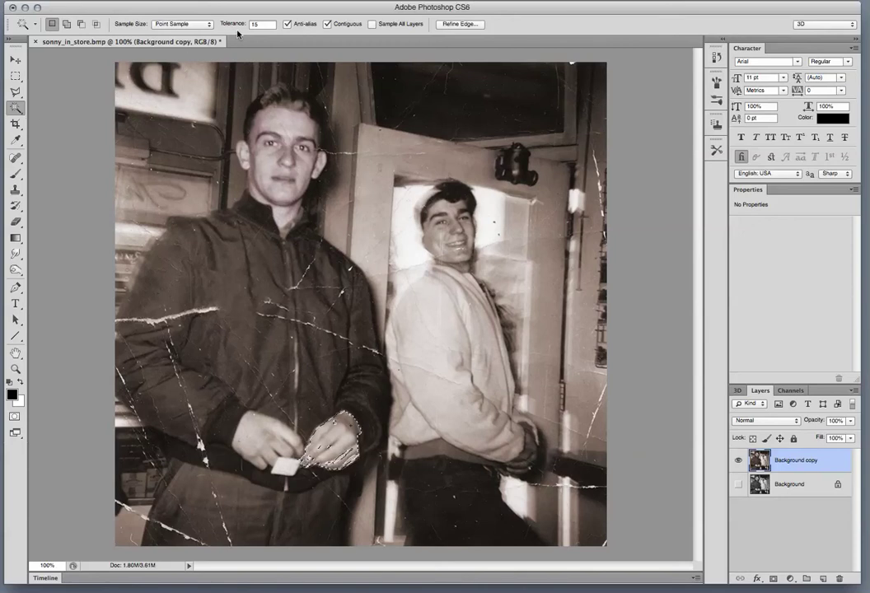
left_click(17, 93)
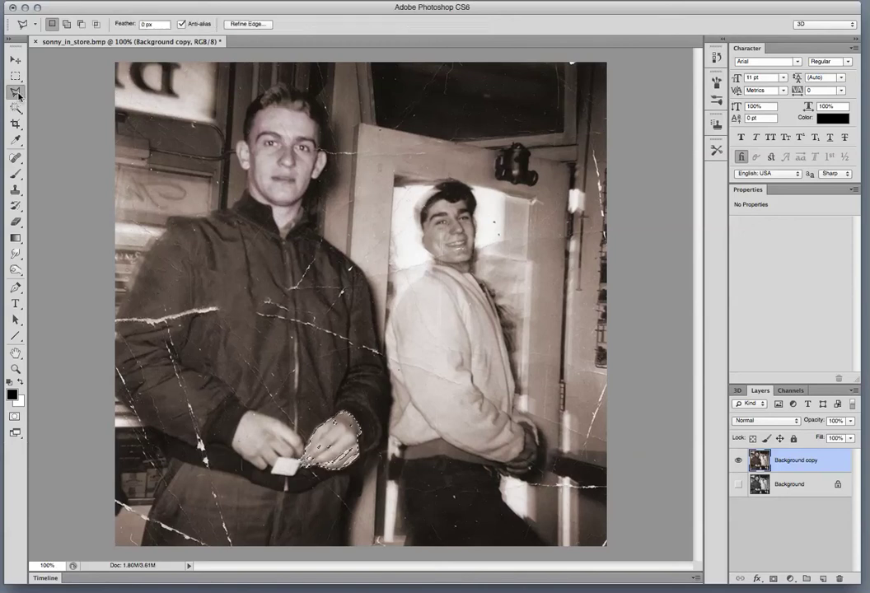
mouse_move(17, 93)
left_mouse_down()
mouse_move(39, 82)
mouse_move(49, 87)
left_mouse_up()
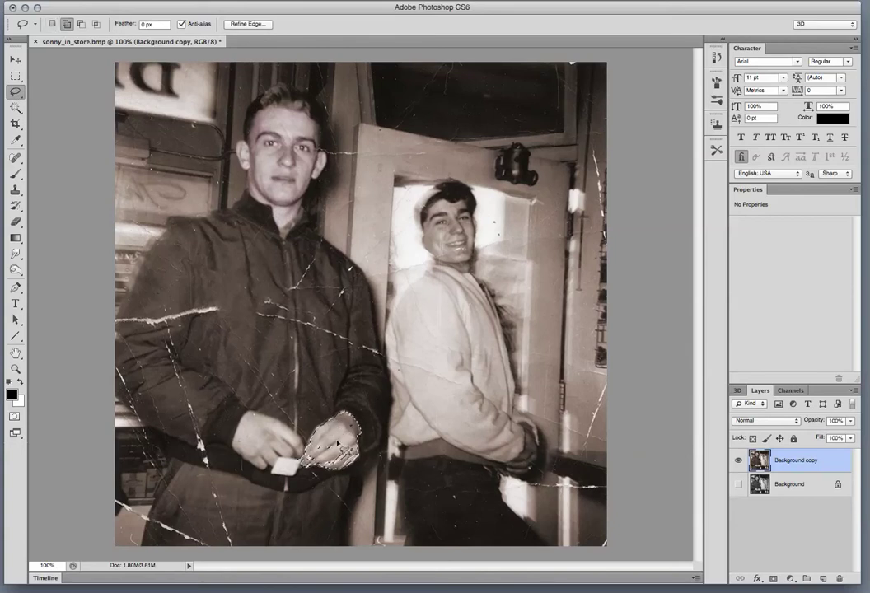
key("alt")
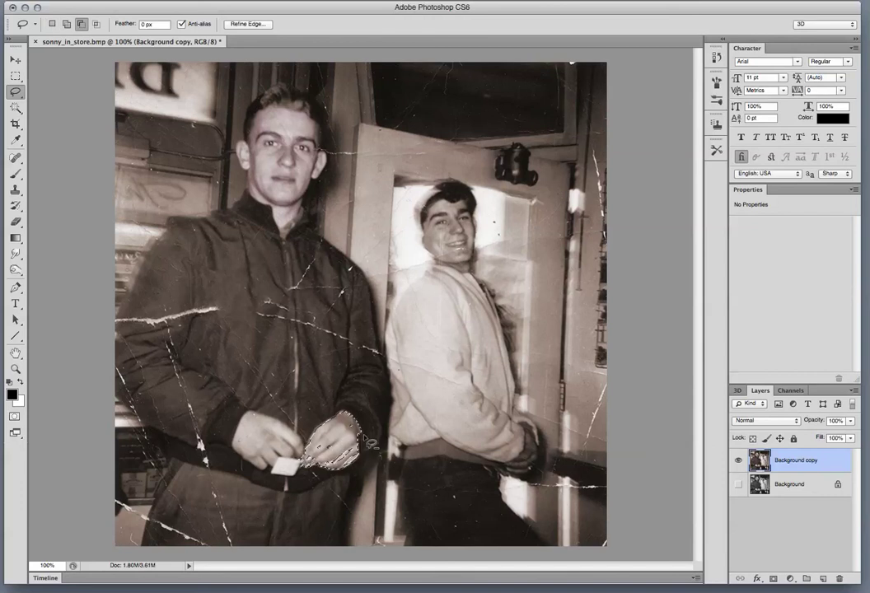
key("shift")
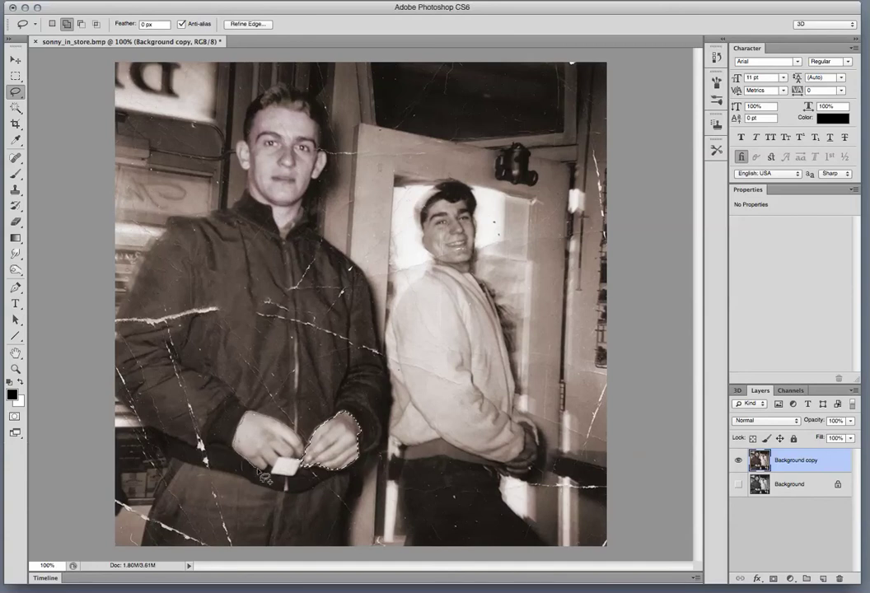
mouse_move(282, 461)
left_mouse_down()
mouse_move(301, 451)
mouse_move(297, 436)
left_mouse_up()
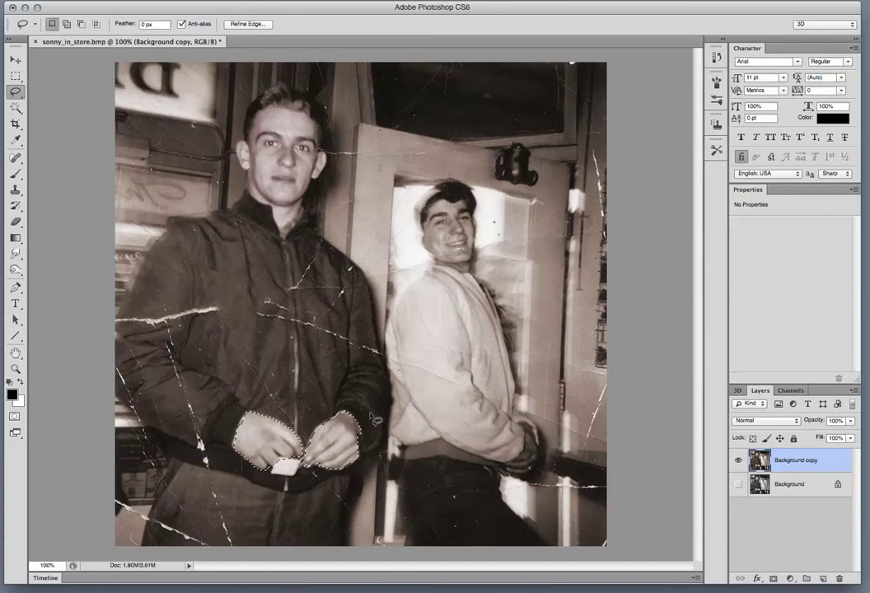
Hide the selection edges and shift the hands' skin tone to Hue -17 and Saturation -16 with Hue/Saturation
key("super+d")
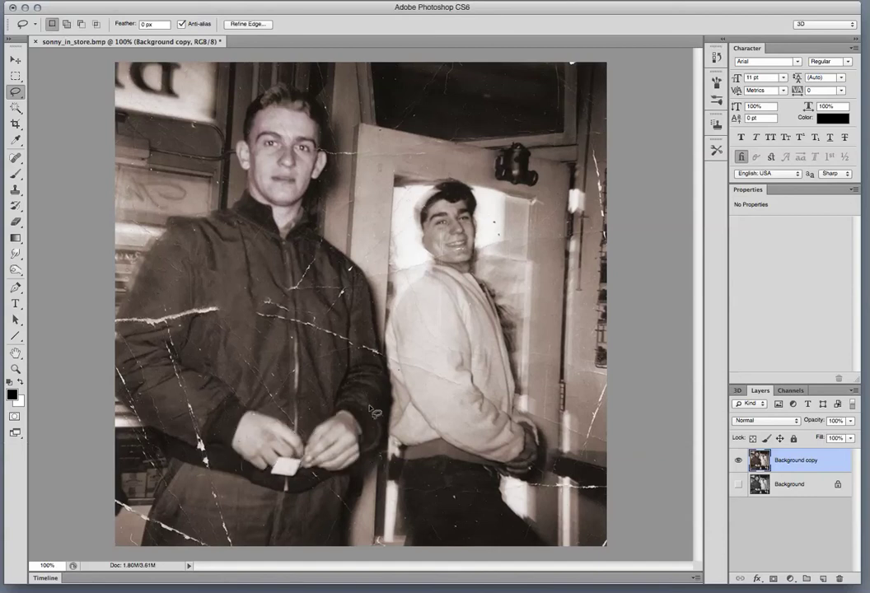
key("ctrl+u")
mouse_move(714, 240)
left_mouse_down()
mouse_move(732, 241)
mouse_move(702, 238)
left_mouse_up()
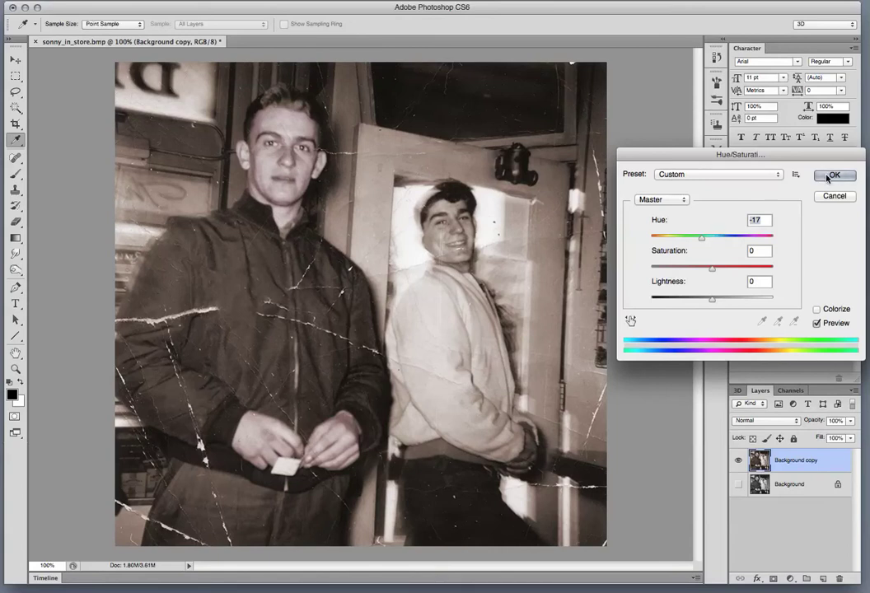
left_click_drag(712, 271, 702, 268)
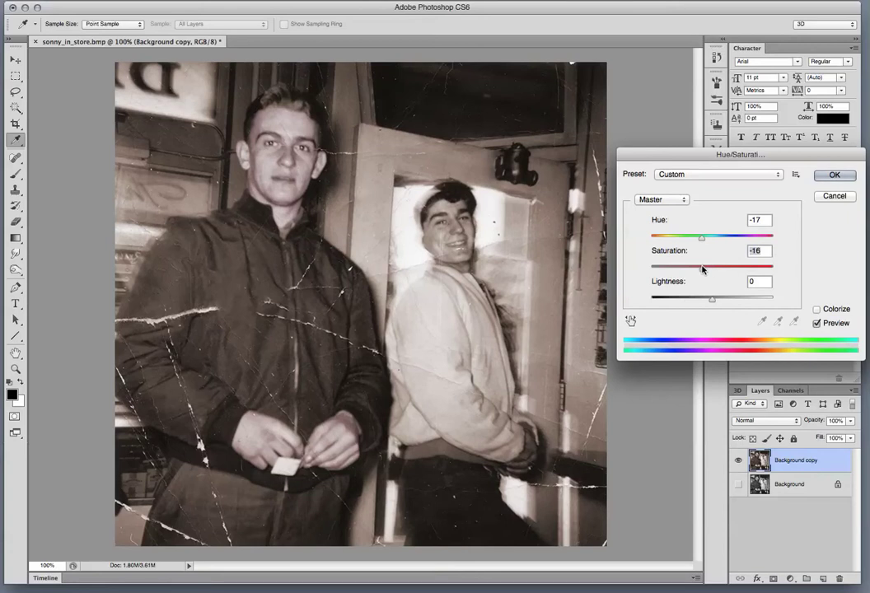
left_click(834, 174)
key("l")
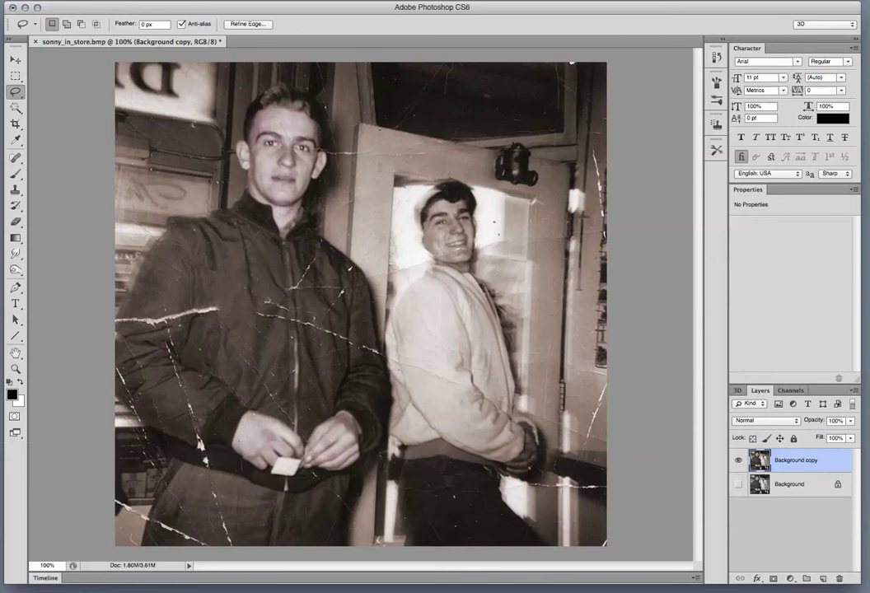
Outline the taller man's entire figure, from hair to trousers, as a new selection with the Lasso tool
left_click(195, 1)
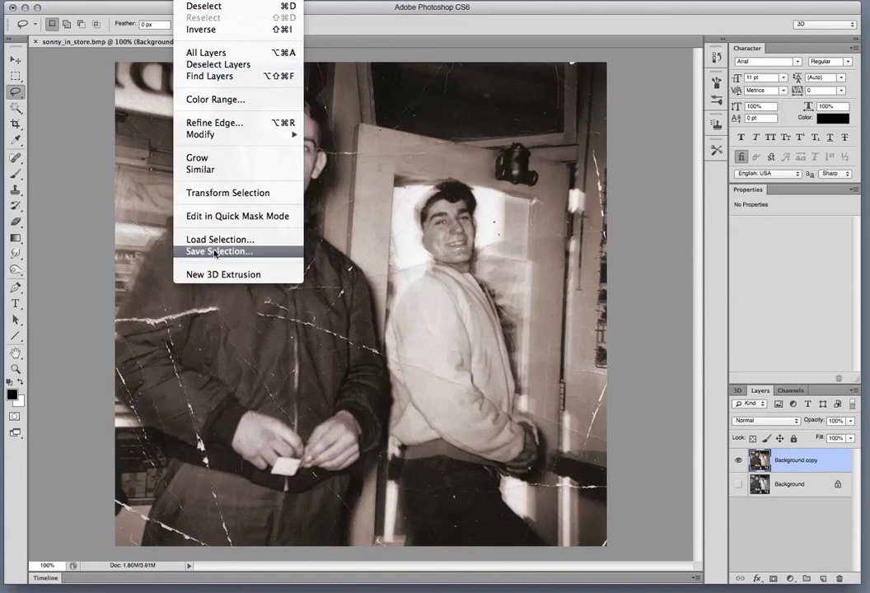
key("Escape")
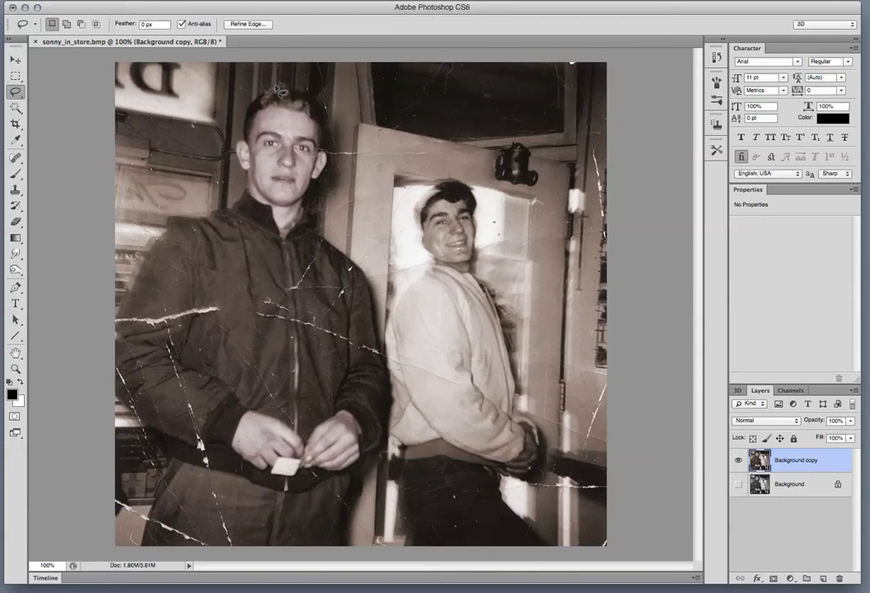
left_click_drag(275, 86, 250, 107)
mouse_move(269, 97)
left_mouse_down()
mouse_move(250, 146)
mouse_move(239, 147)
mouse_move(238, 166)
mouse_move(249, 192)
mouse_move(232, 211)
mouse_move(173, 220)
mouse_move(164, 230)
mouse_move(118, 315)
mouse_move(114, 385)
mouse_move(185, 449)
mouse_move(145, 501)
mouse_move(134, 530)
mouse_move(140, 564)
mouse_move(279, 577)
mouse_move(331, 565)
mouse_move(363, 506)
mouse_move(393, 421)
mouse_move(396, 323)
mouse_move(388, 296)
mouse_move(315, 226)
mouse_move(326, 113)
mouse_move(262, 76)
mouse_move(212, 88)
left_mouse_up()
Subtract the excess background from the taller man's selection along the arm nearest the other man and beside the opposite trouser leg
key("alt")
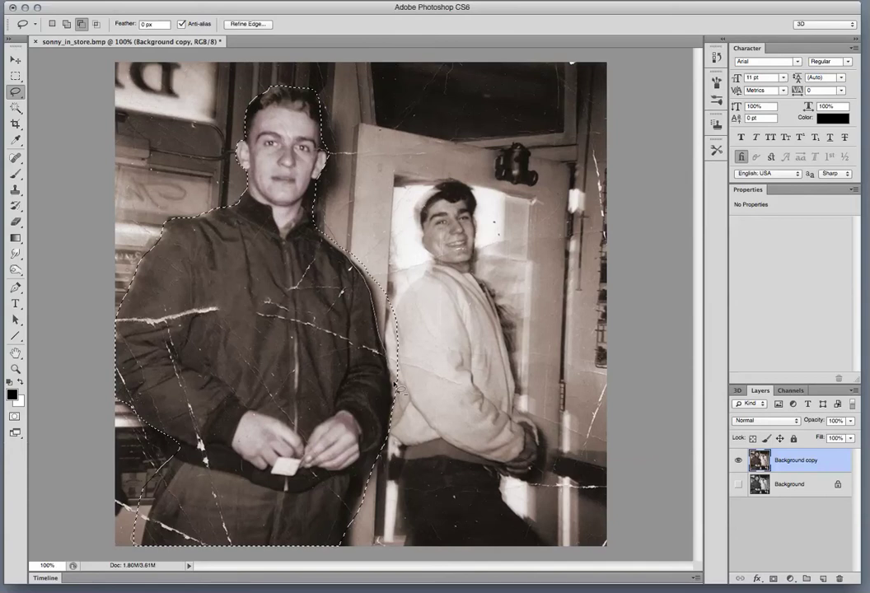
mouse_move(412, 407)
left_mouse_down()
mouse_move(425, 374)
mouse_move(406, 210)
mouse_move(337, 180)
left_mouse_up()
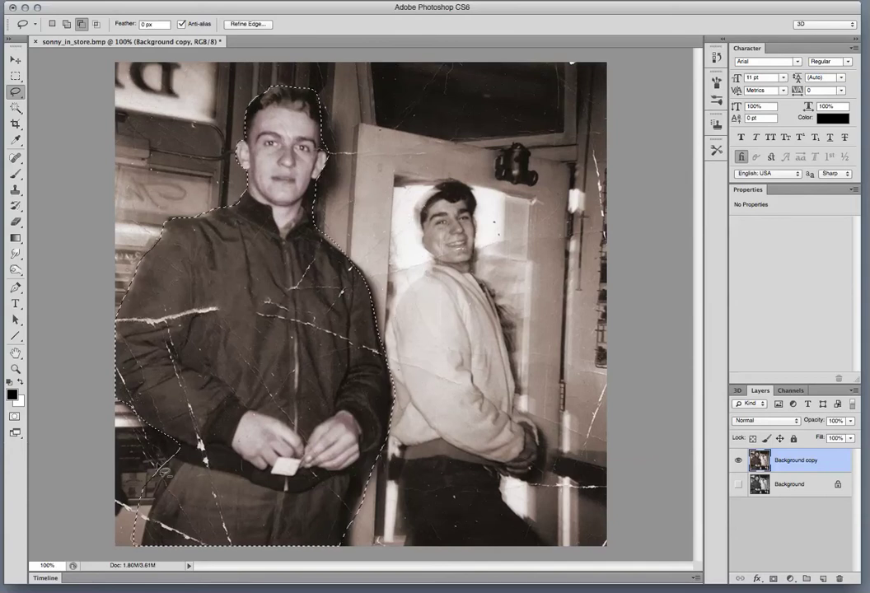
left_click_drag(175, 468, 153, 532)
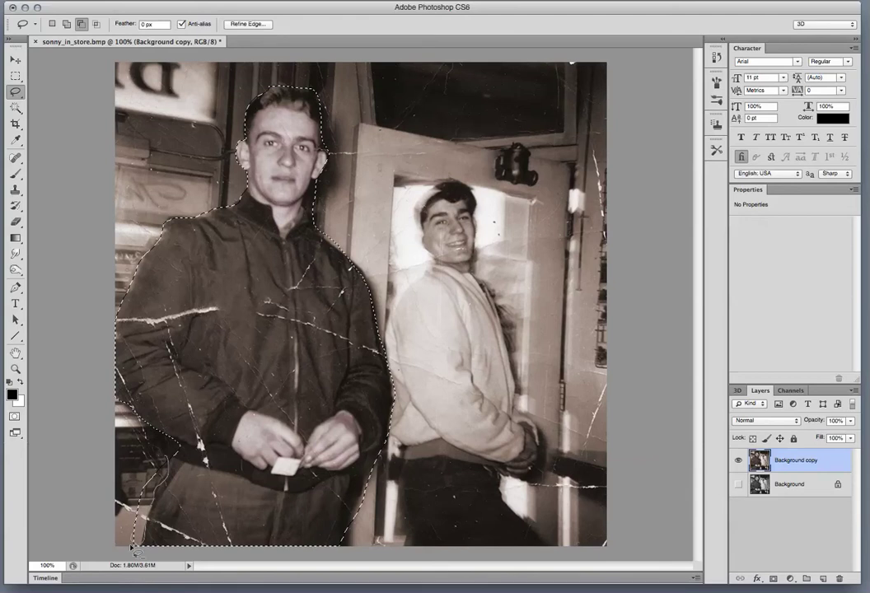
left_click_drag(169, 467, 170, 464)
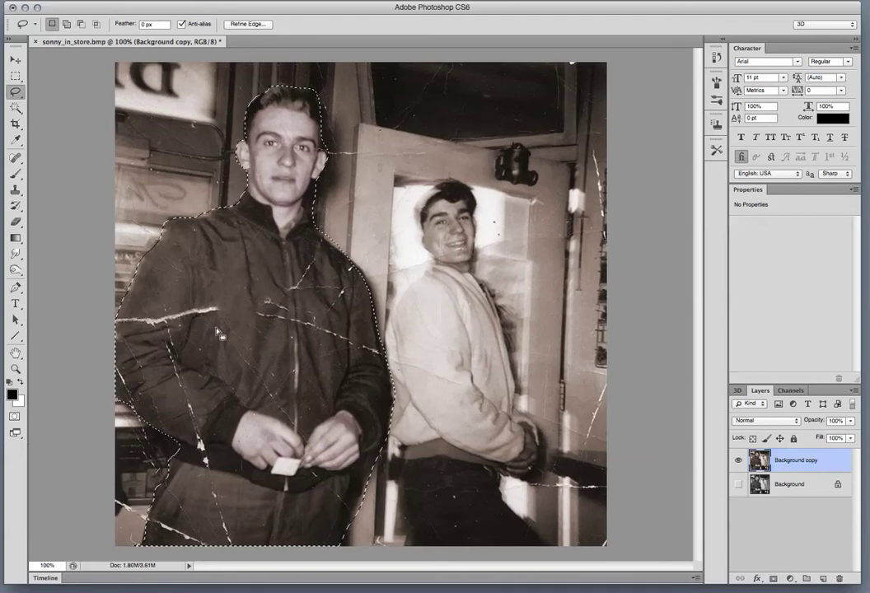
key("alt")
key("alt")
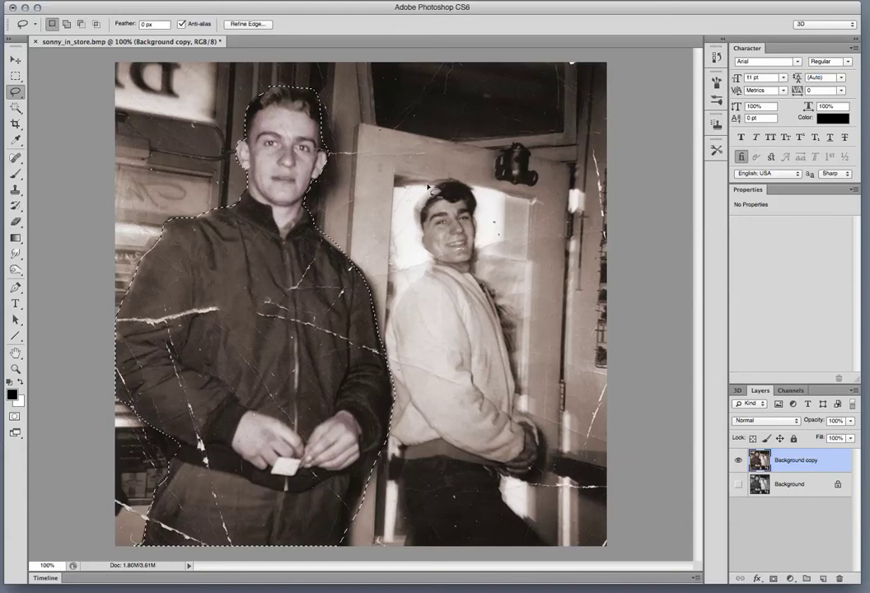
Add the shorter man's whole figure to the selection with the Lasso tool
key("shift")
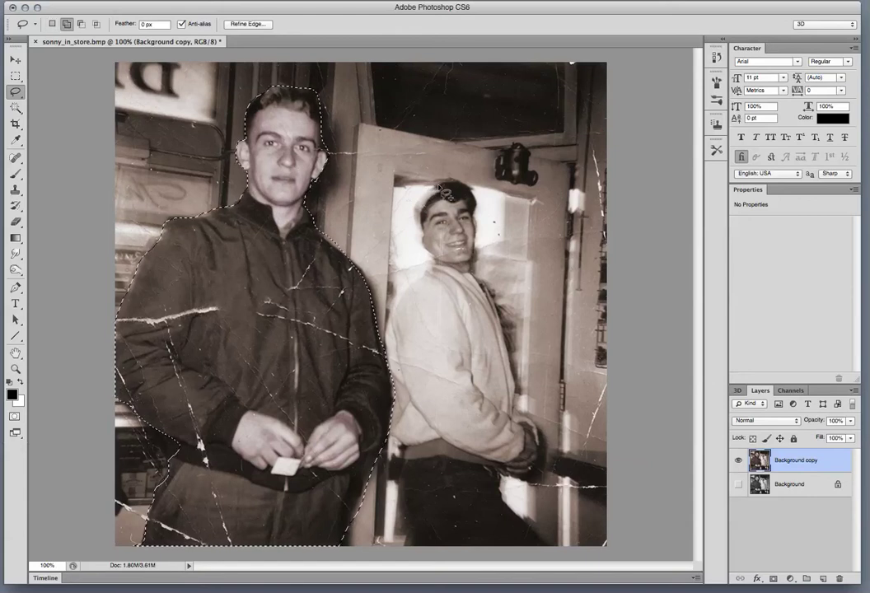
mouse_move(438, 189)
left_mouse_down()
mouse_move(406, 202)
mouse_move(404, 233)
mouse_move(420, 259)
mouse_move(397, 290)
mouse_move(392, 336)
left_mouse_up()
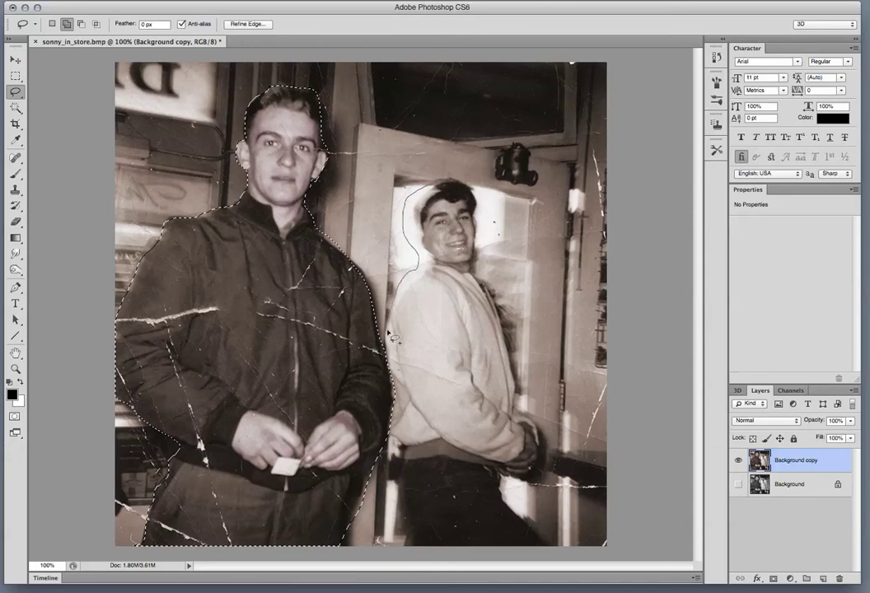
mouse_move(397, 453)
left_mouse_down()
mouse_move(418, 548)
mouse_move(543, 558)
mouse_move(543, 533)
mouse_move(505, 501)
mouse_move(512, 482)
mouse_move(537, 477)
mouse_move(540, 442)
mouse_move(519, 404)
mouse_move(500, 300)
left_mouse_up()
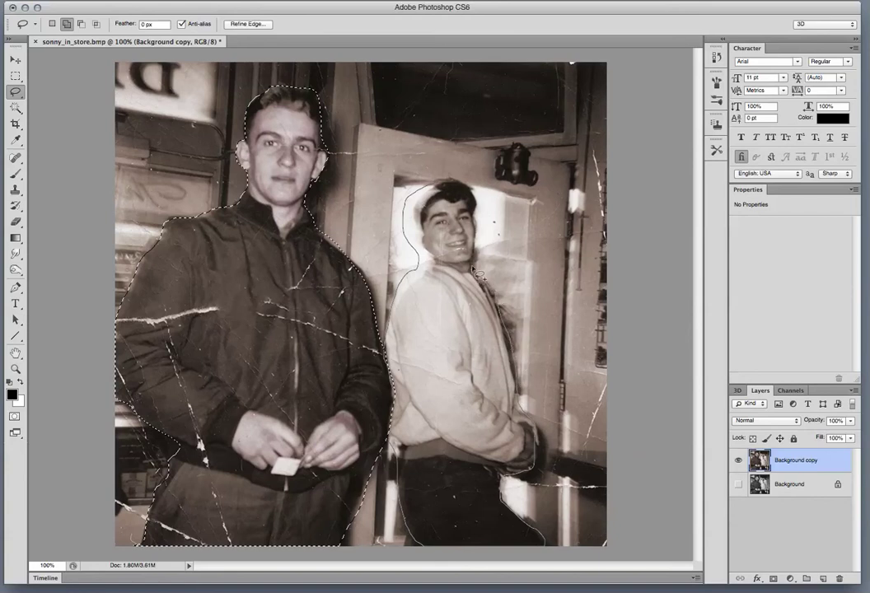
mouse_move(477, 266)
left_mouse_down()
mouse_move(474, 207)
mouse_move(425, 184)
mouse_move(405, 235)
mouse_move(414, 263)
left_mouse_up()
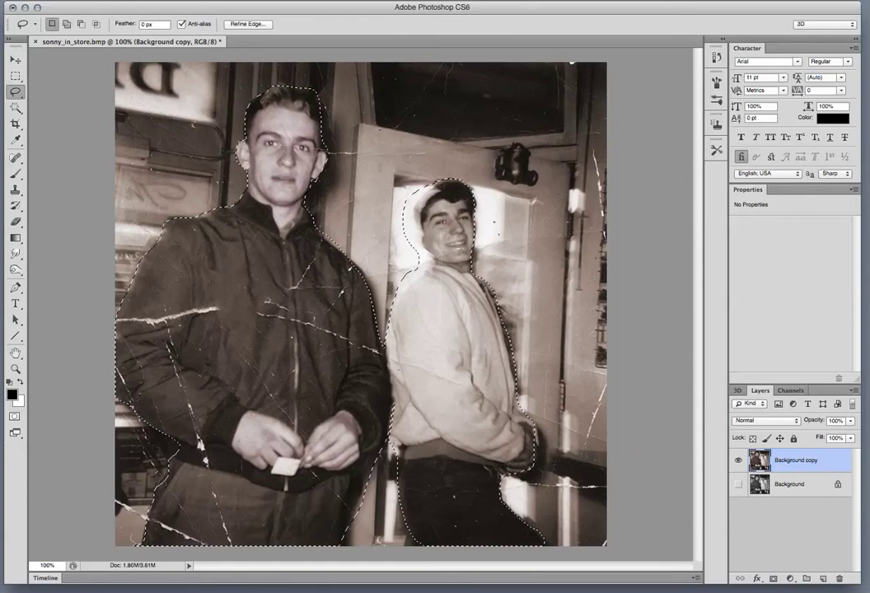
Save the selection of both men as a new channel named "figures" in sonny_in_store.bmp
left_click(191, 0)
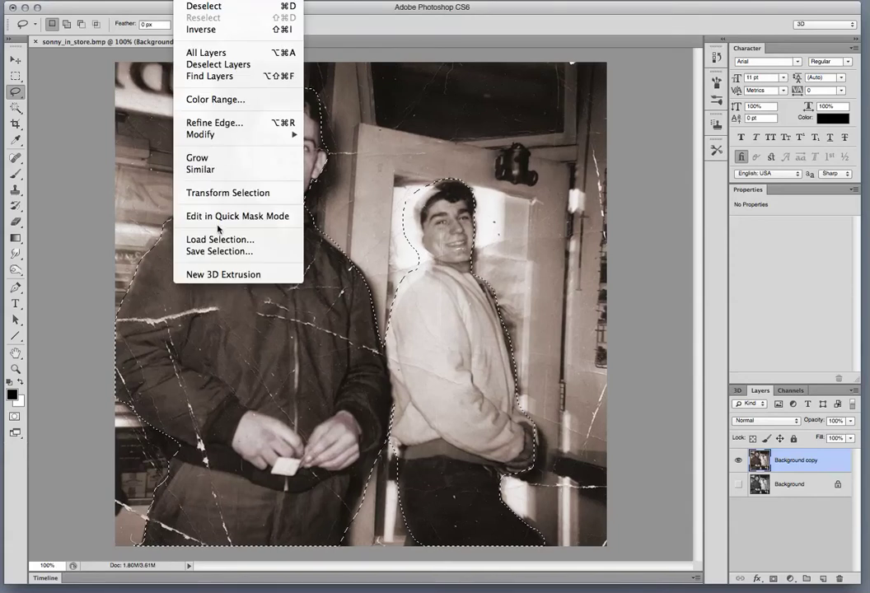
left_click(219, 251)
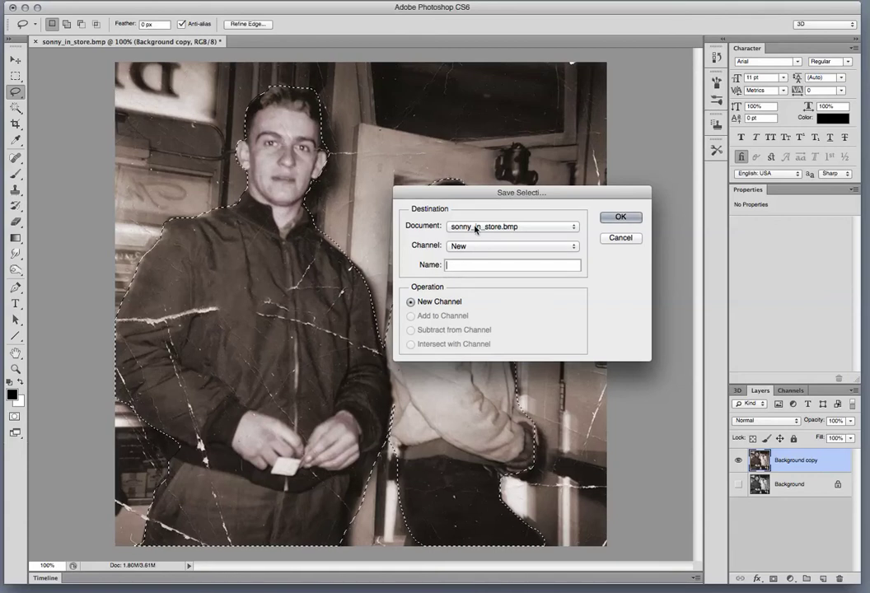
left_click(464, 247)
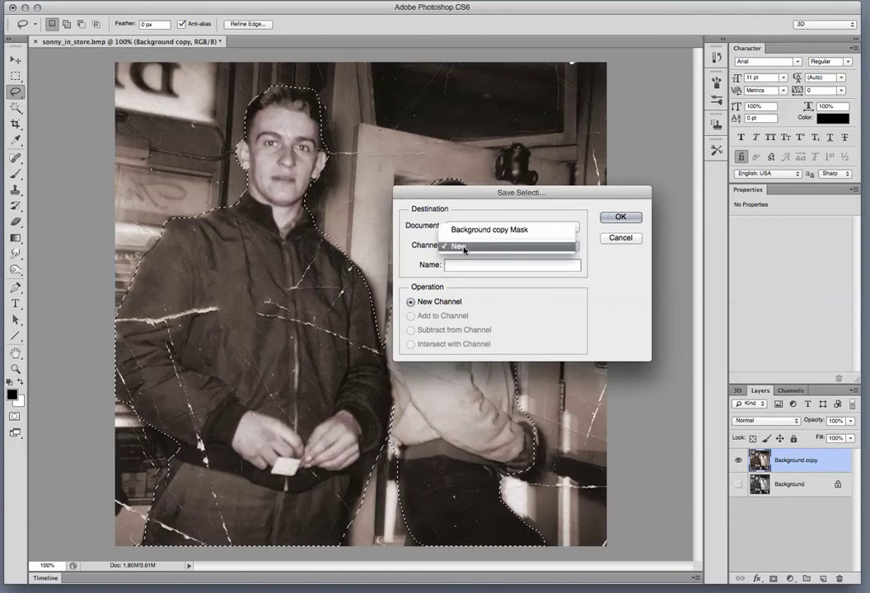
left_click(465, 248)
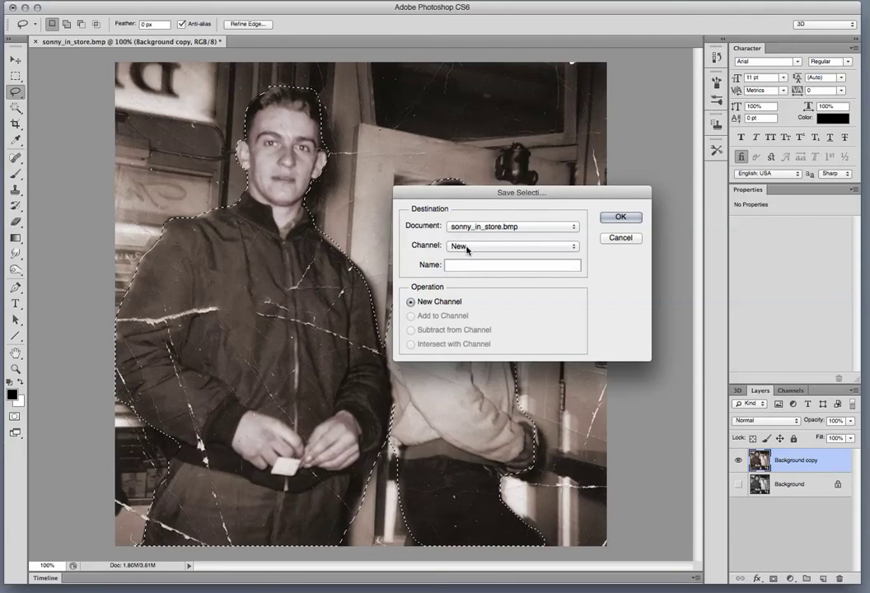
left_click(466, 249)
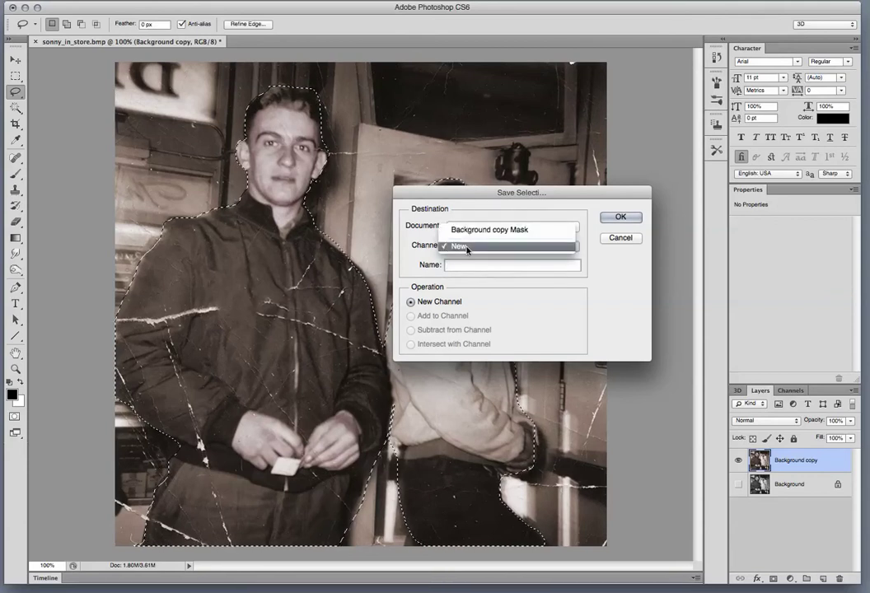
left_click(466, 248)
left_click(454, 267)
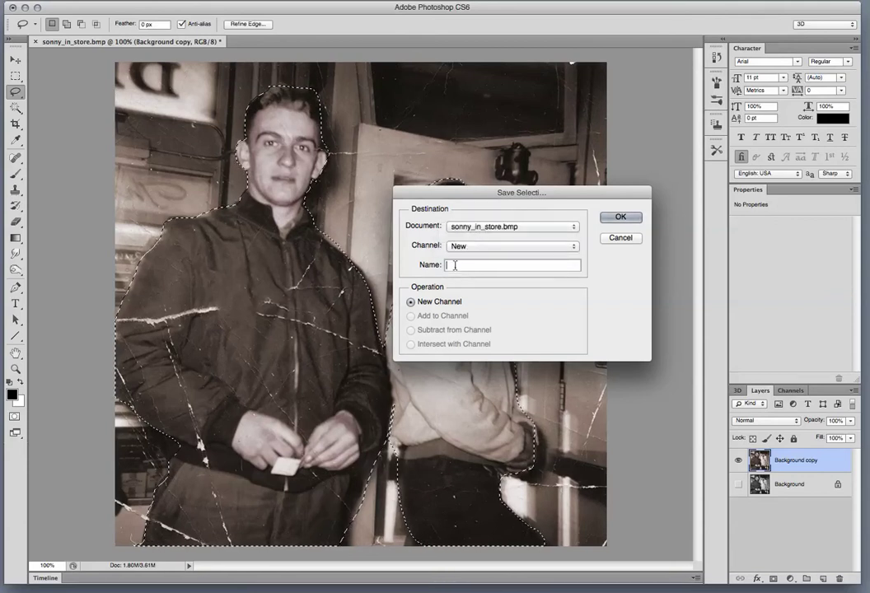
type("figures")
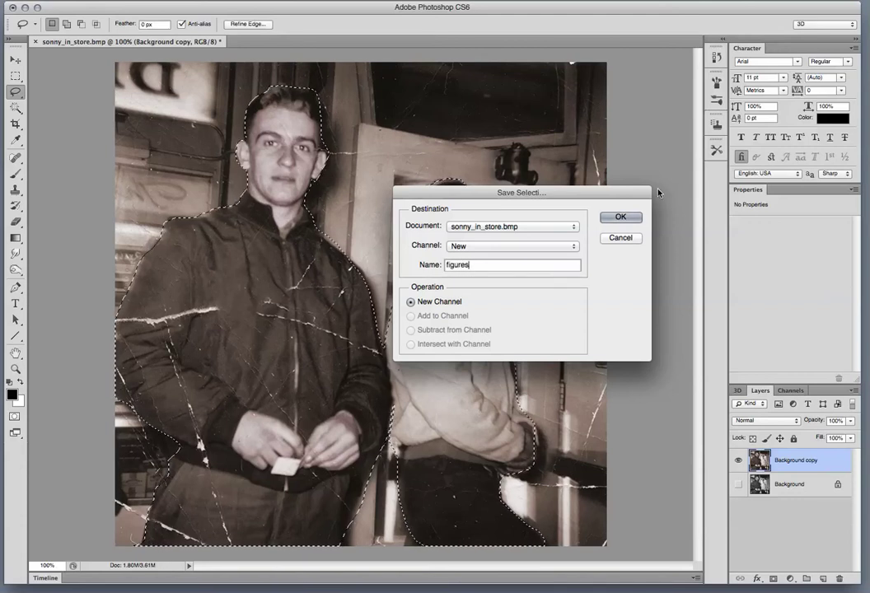
left_click(621, 216)
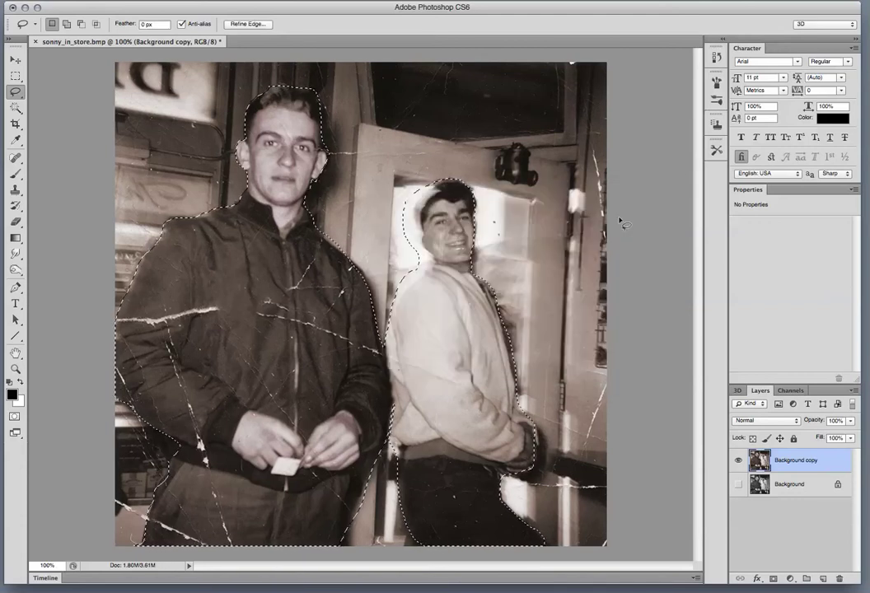
Deselect everything and load the saved "figures" channel as a new selection
key("ctrl+d")
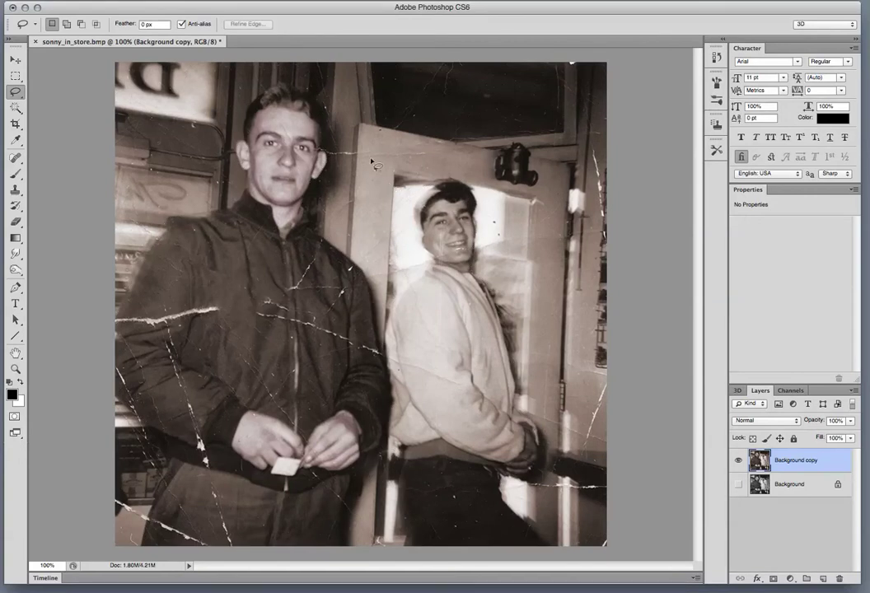
left_click(193, 1)
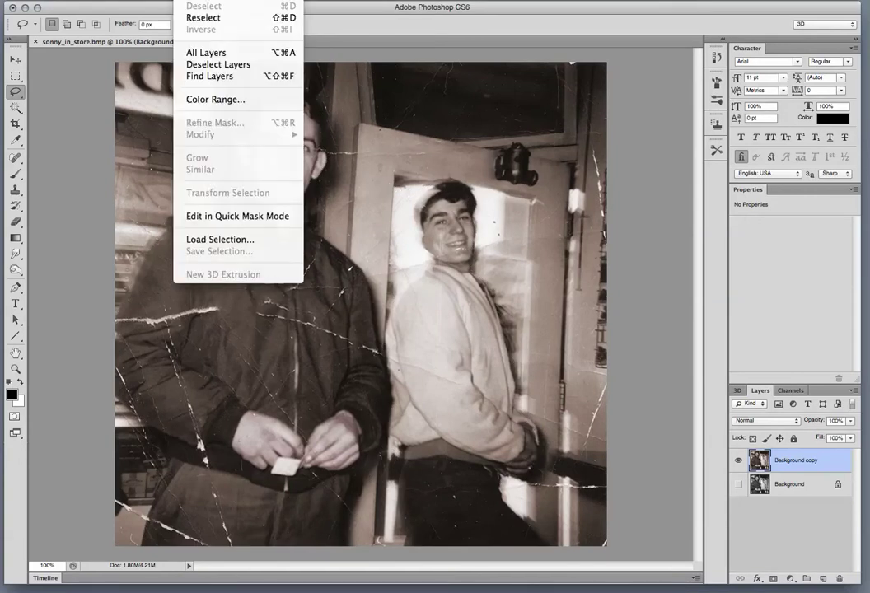
left_click(194, 239)
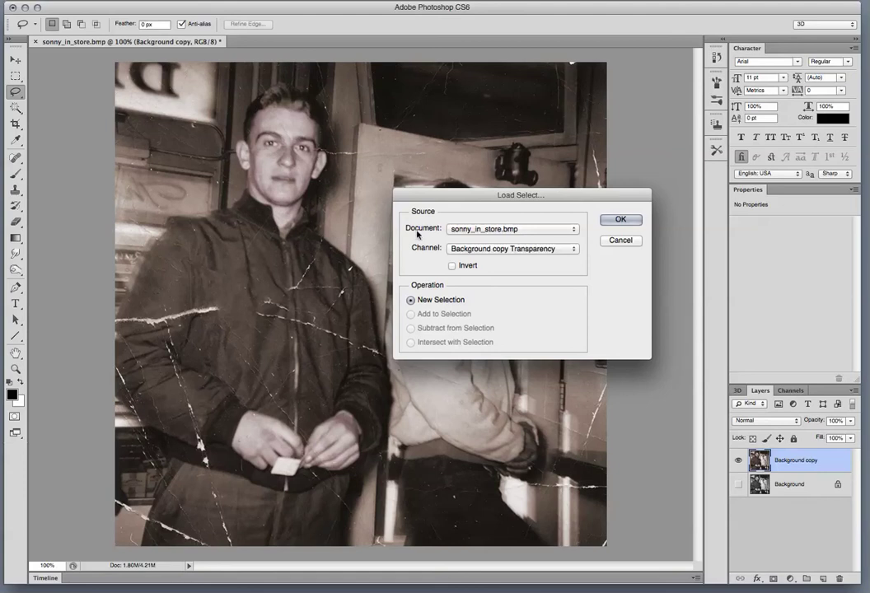
left_click(473, 254)
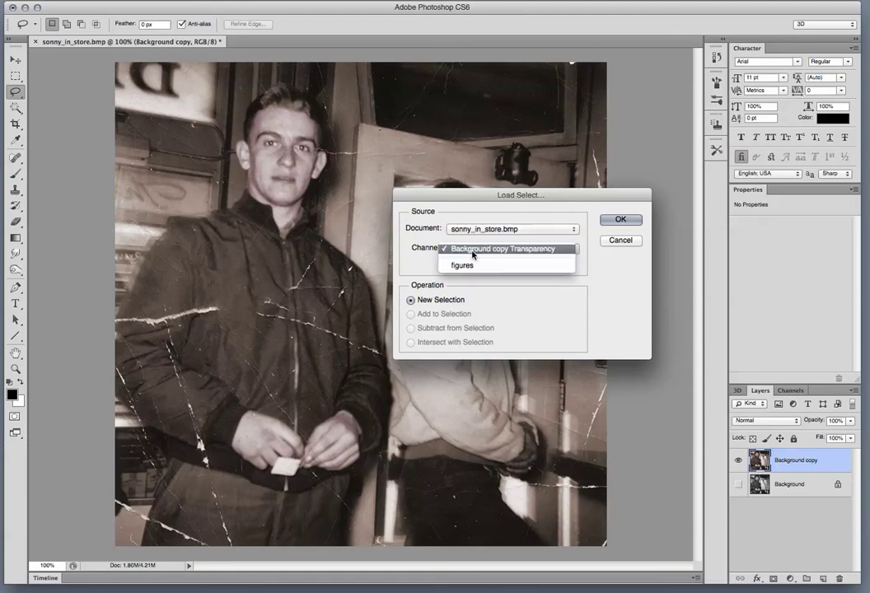
left_click(468, 263)
left_click(620, 219)
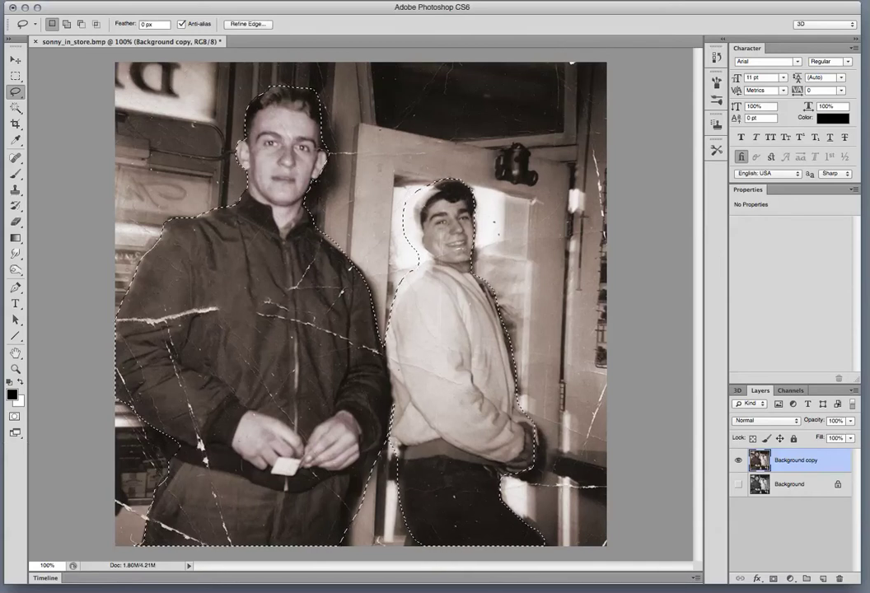
Invert the figures selection to cover the background, shift its hue to +21 with Hue/Saturation, and deselect
left_click(191, 0)
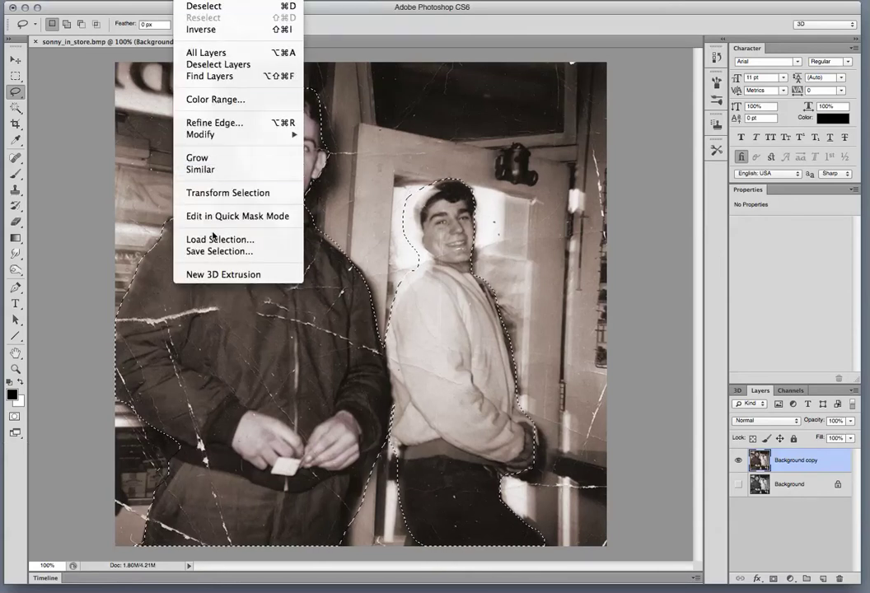
left_click(218, 31)
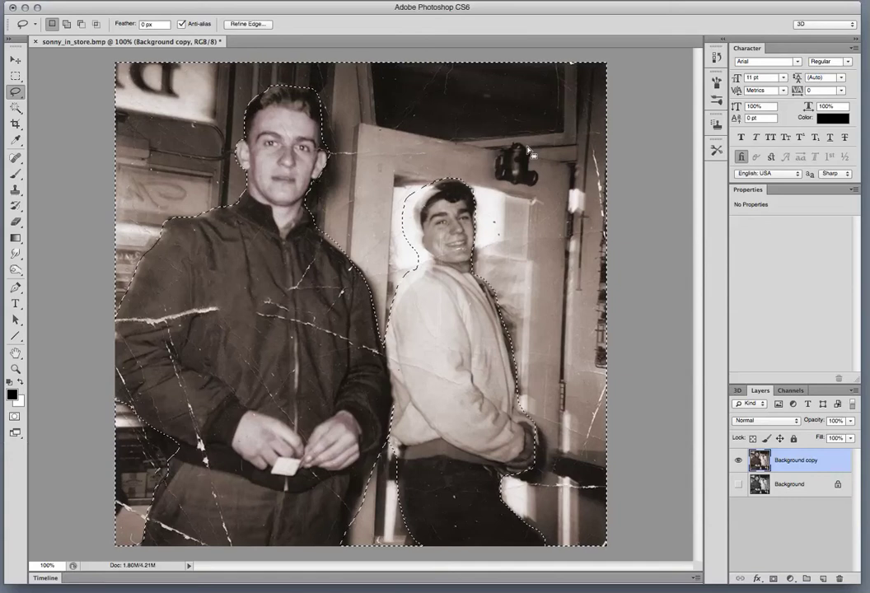
key("ctrl+d")
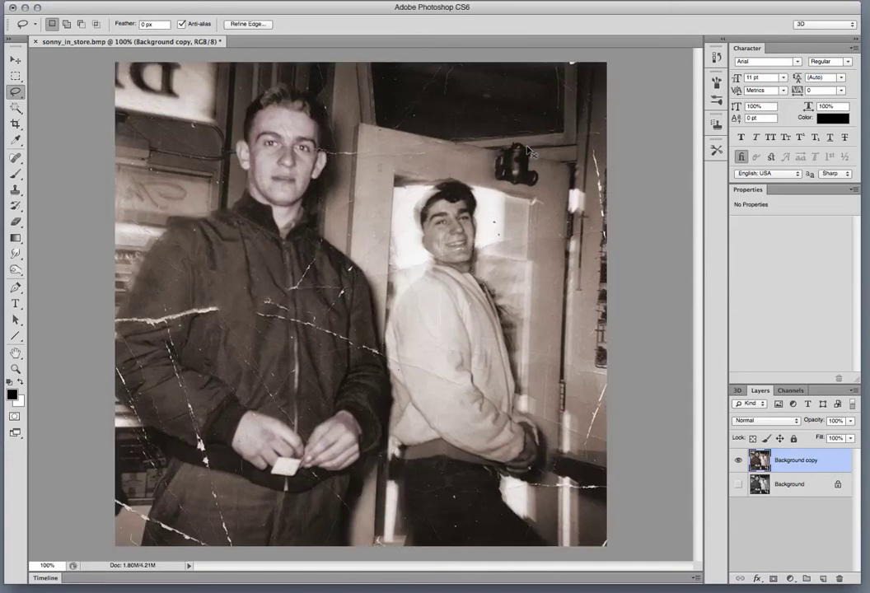
key("ctrl+u")
mouse_move(714, 241)
left_mouse_down()
mouse_move(703, 237)
mouse_move(726, 238)
left_mouse_up()
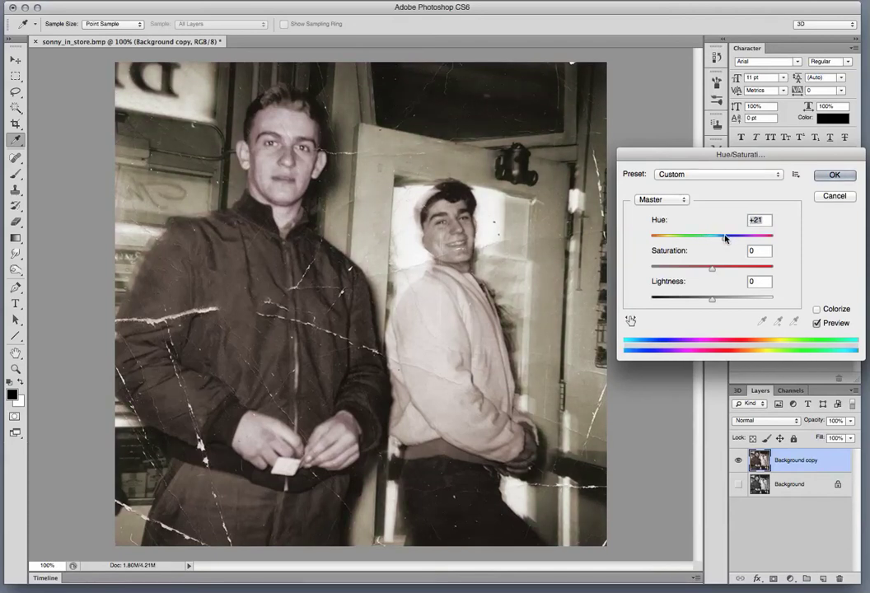
left_click(832, 175)
key("l")
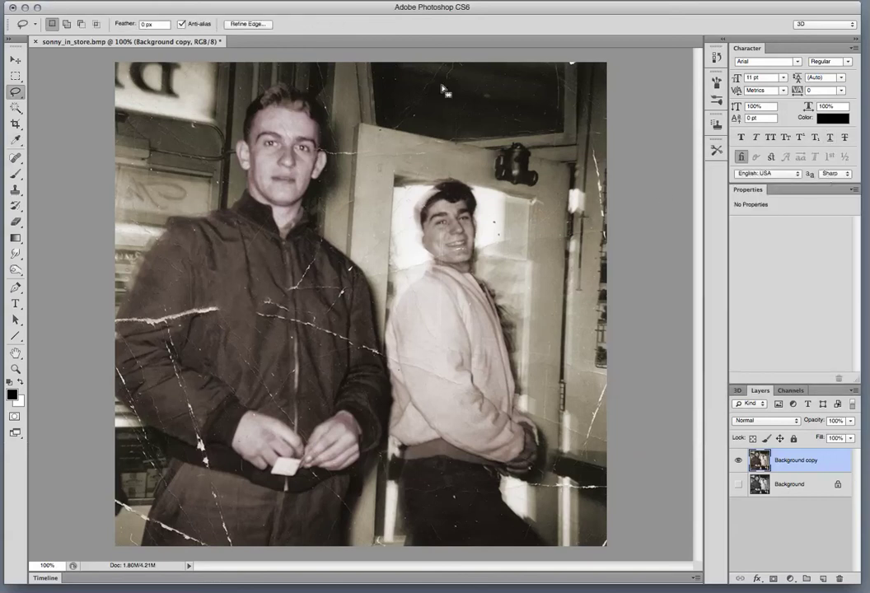
key("super+d")
Outline the box-shaped fixture on the wall behind the taller man with the Polygonal Lasso tool
left_click_drag(16, 92, 43, 100)
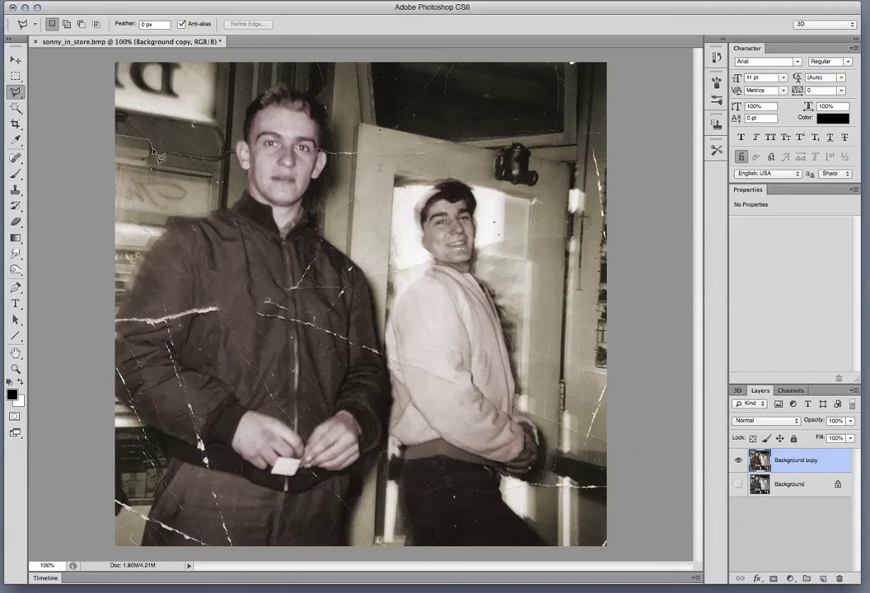
left_click(215, 127)
left_click(223, 138)
left_click(224, 159)
left_click(115, 139)
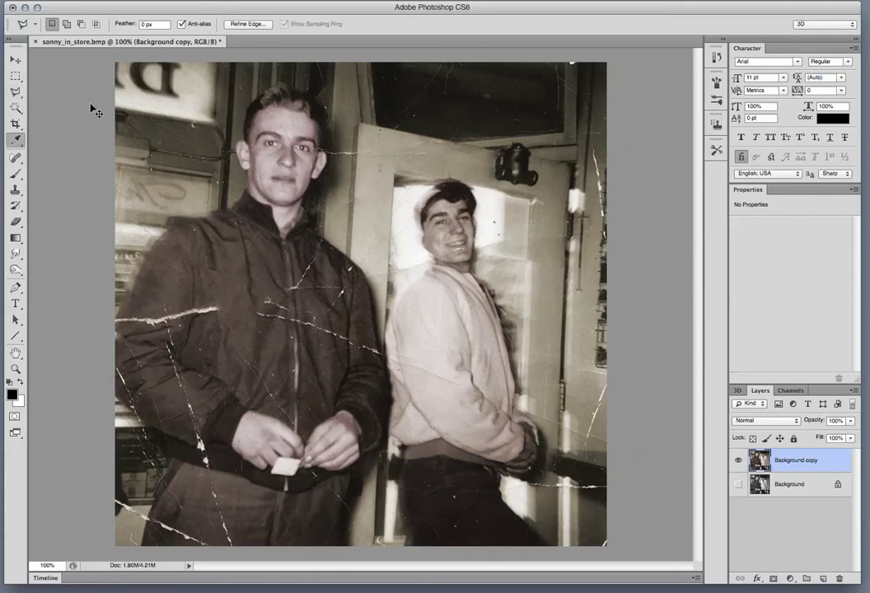
Desaturate the selected wall fixture by setting its saturation to -100
key("super+u")
left_click_drag(712, 268, 624, 264)
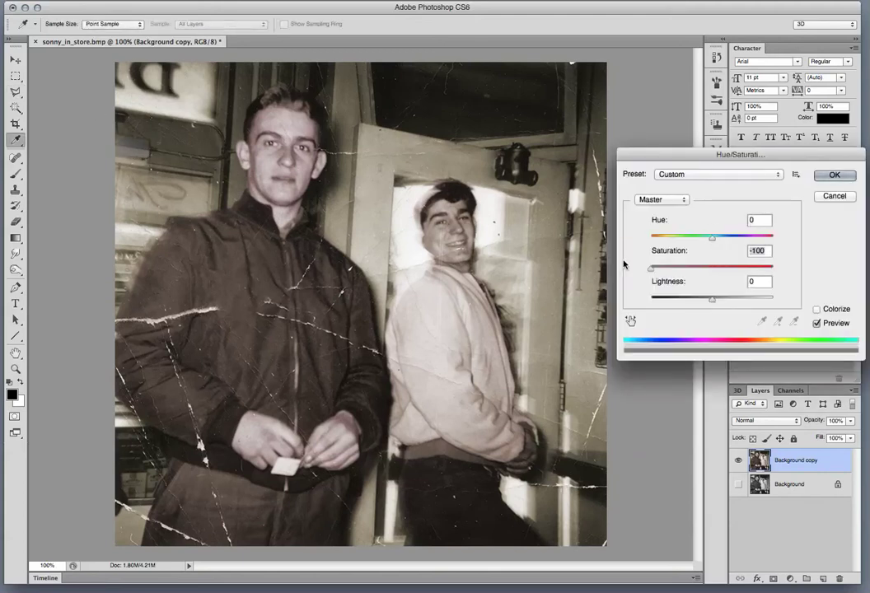
left_click(832, 175)
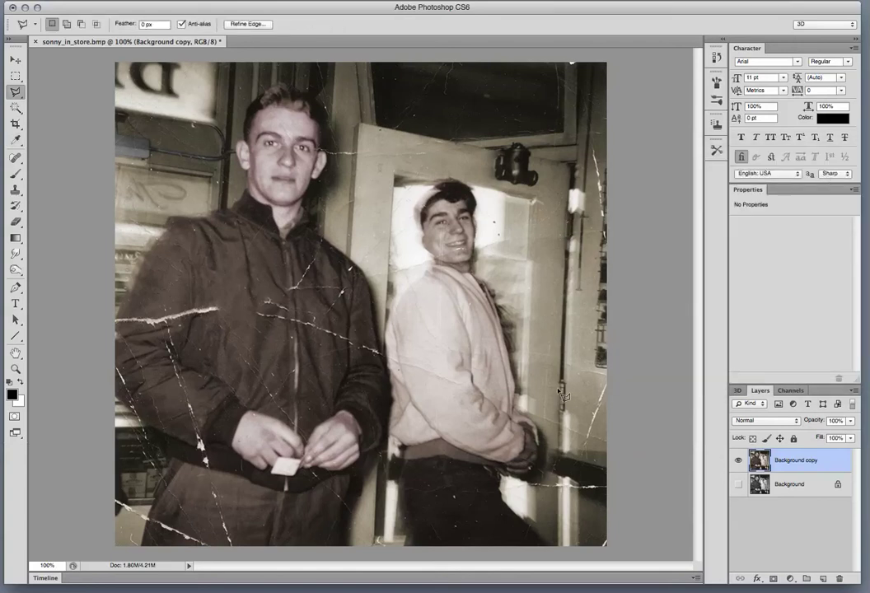
Select the dark door closer above the shorter man with the Magic Wand, filling in its missed inner areas with the Lasso
left_click(14, 108)
left_click(527, 163)
left_click(516, 162, "shift")
left_click(513, 155)
left_click(512, 170)
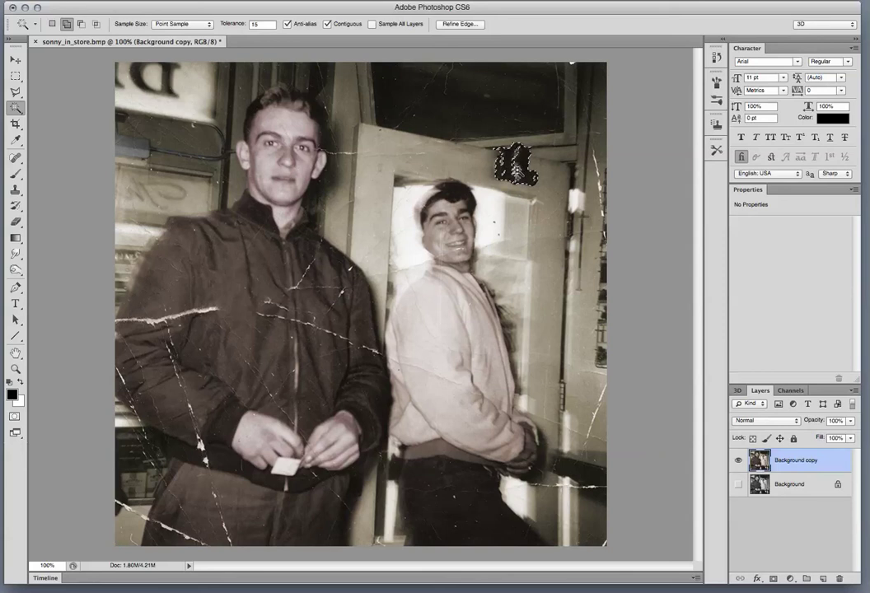
left_click_drag(17, 91, 43, 92)
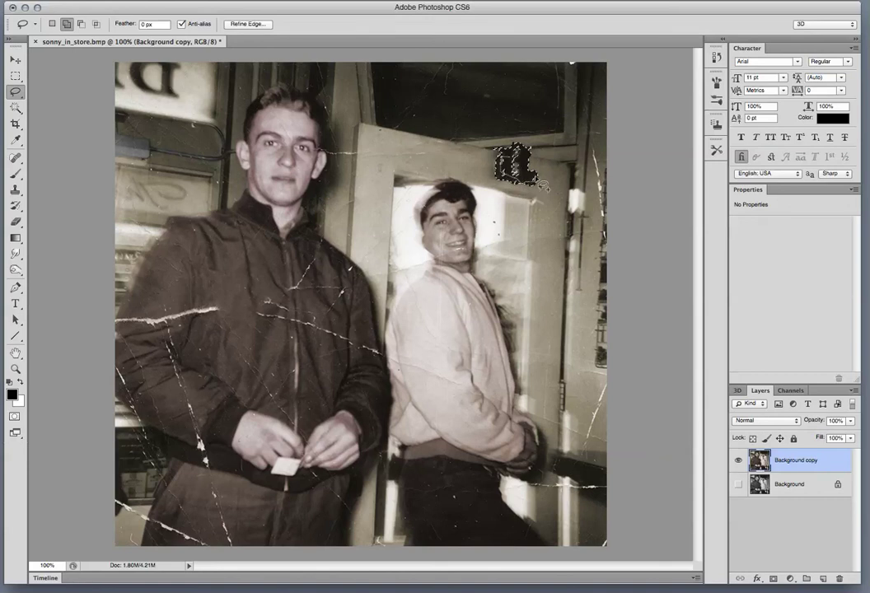
mouse_move(524, 156)
left_mouse_down()
mouse_move(511, 172)
mouse_move(506, 161)
mouse_move(523, 156)
left_mouse_up()
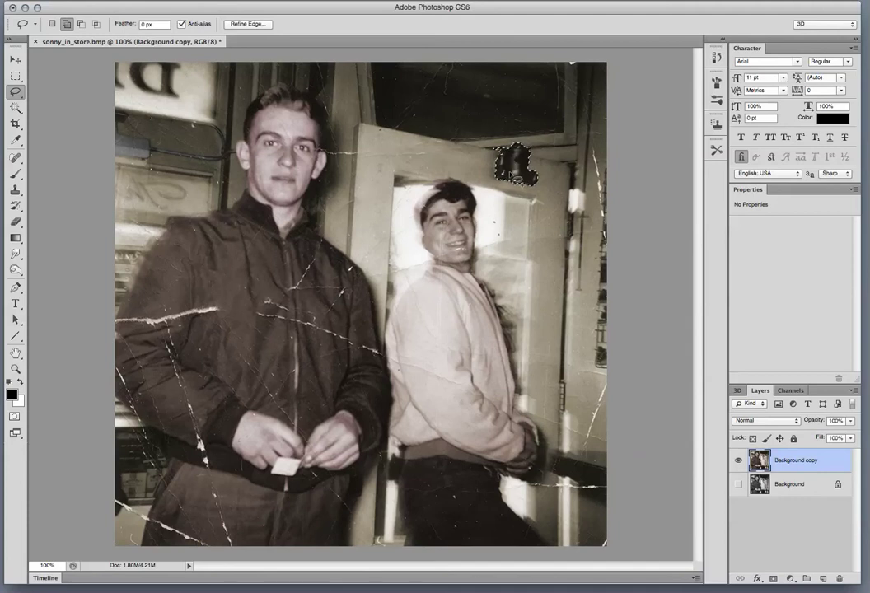
Hide the selection edges and set the door closer's saturation to -100
key("ctrl+d")
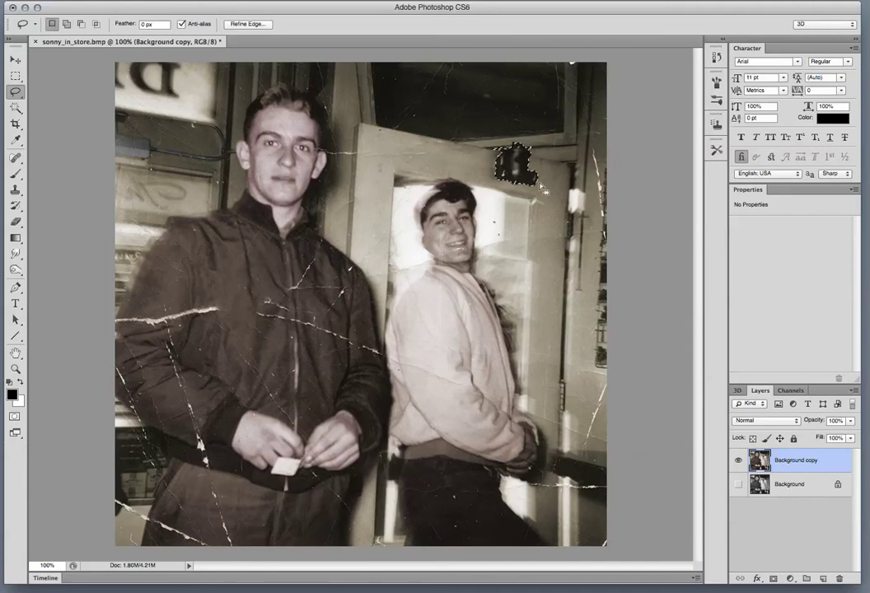
key("ctrl+u")
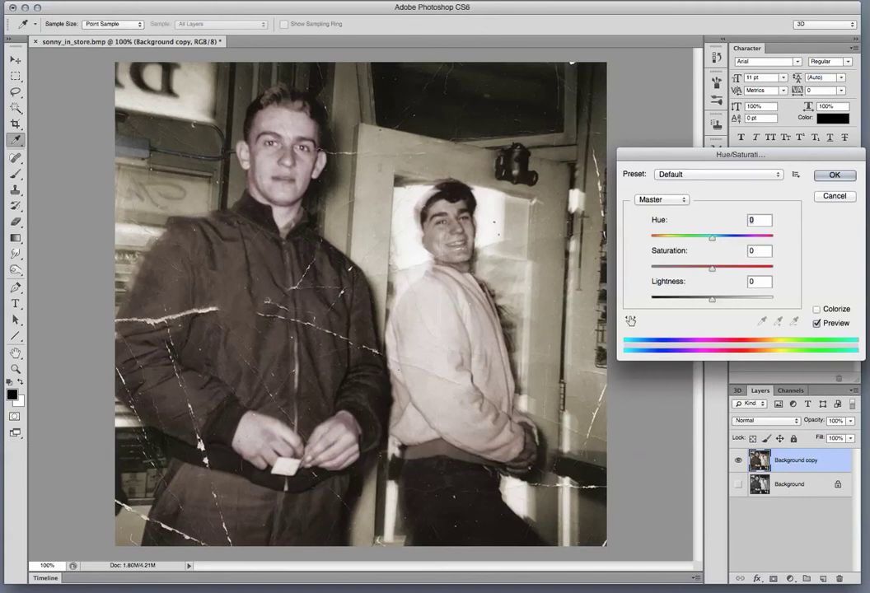
left_click_drag(713, 274, 650, 268)
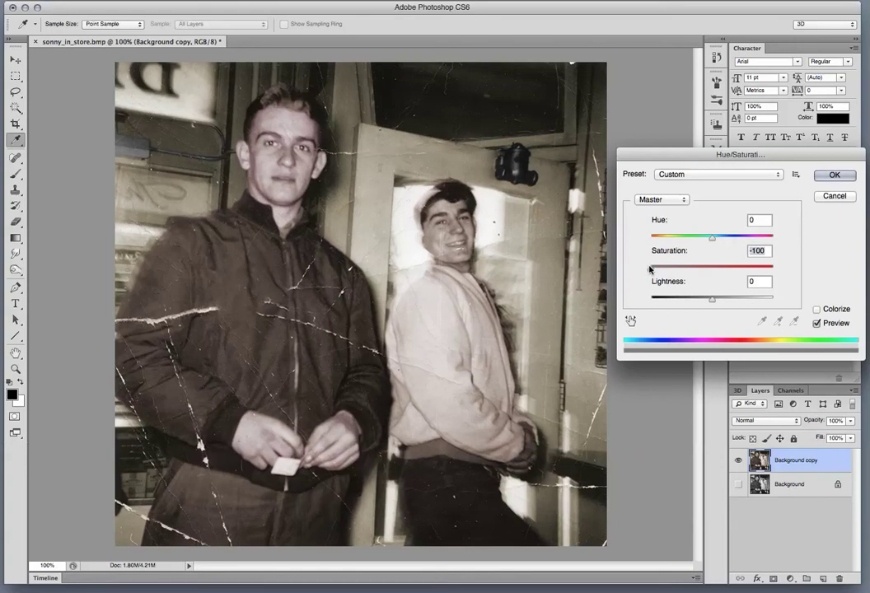
left_click(835, 175)
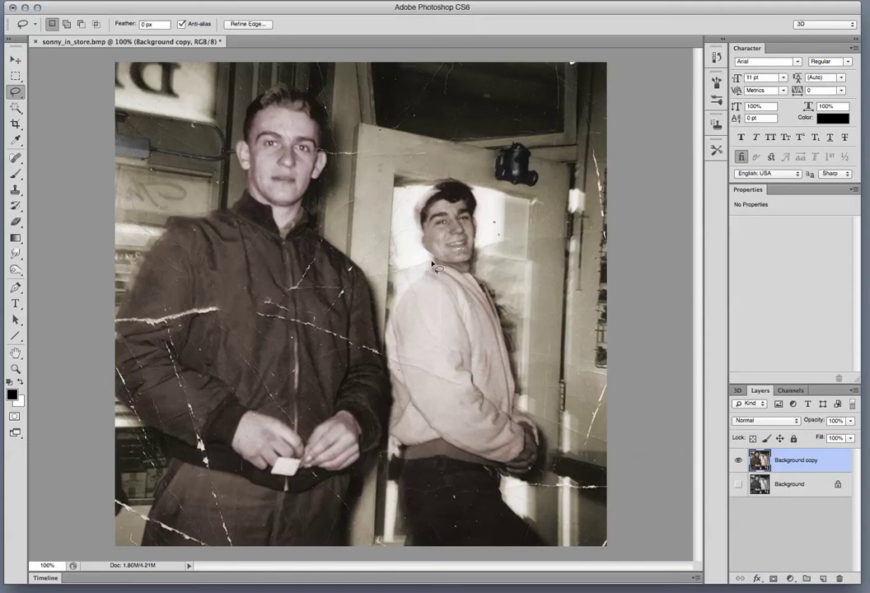
Clear the current selection and load the saved "figures" channel as a new selection
left_click_drag(249, 194, 211, 206)
left_click(235, 221)
left_click(183, 0)
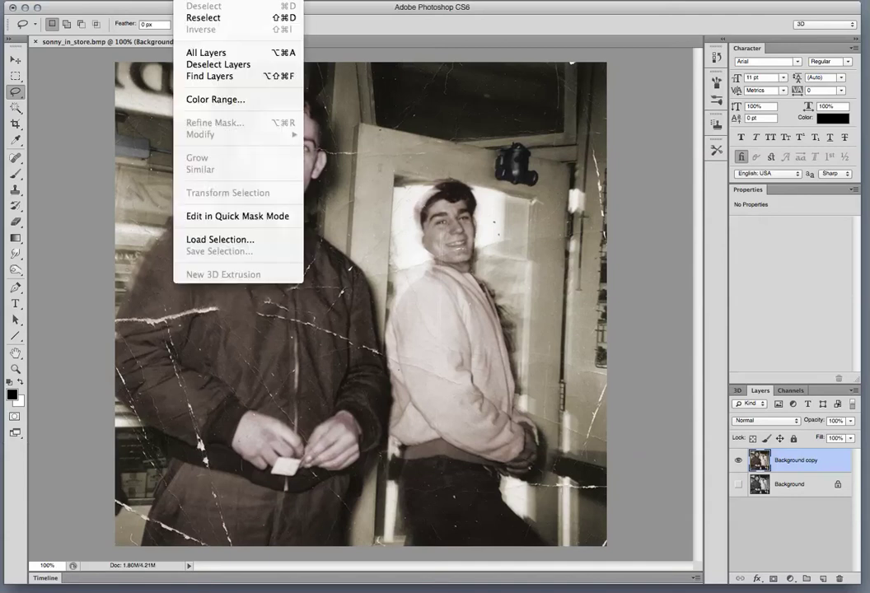
left_click(206, 243)
left_click(458, 248)
left_click(569, 233)
left_click(620, 220)
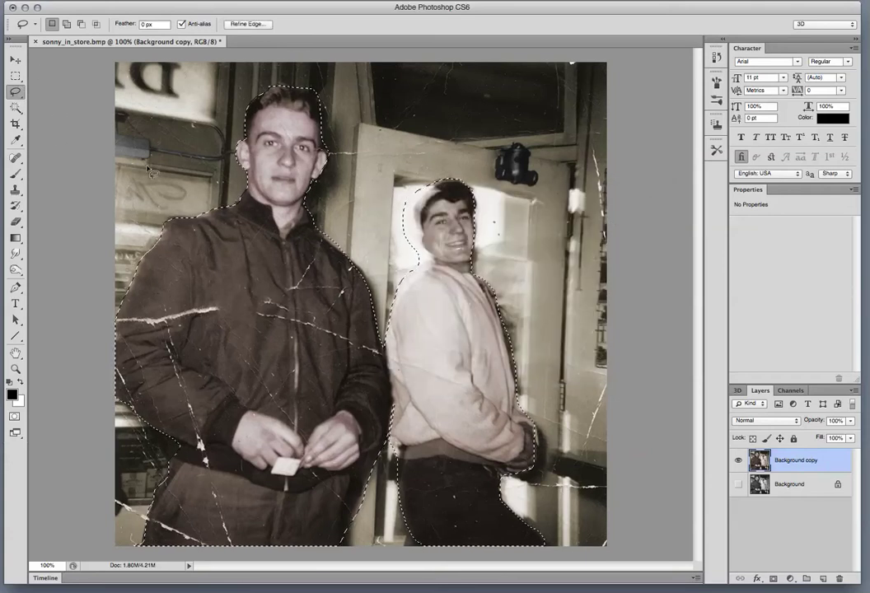
Subtract the taller man's head, hands and trousers and the whole shorter man from the selection, keeping only the dark jacket
key("alt")
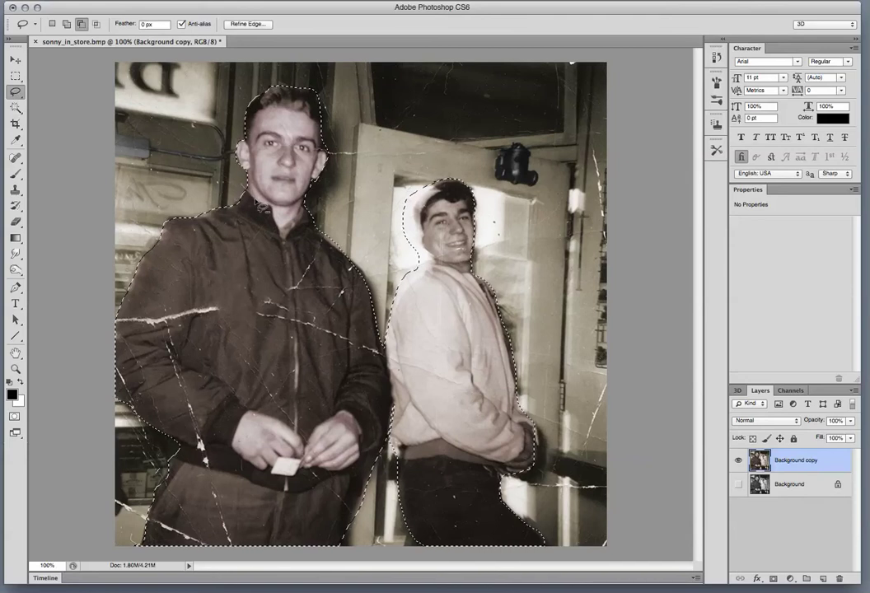
mouse_move(308, 222)
left_mouse_down()
mouse_move(307, 102)
mouse_move(212, 71)
mouse_move(203, 154)
mouse_move(322, 244)
left_mouse_up()
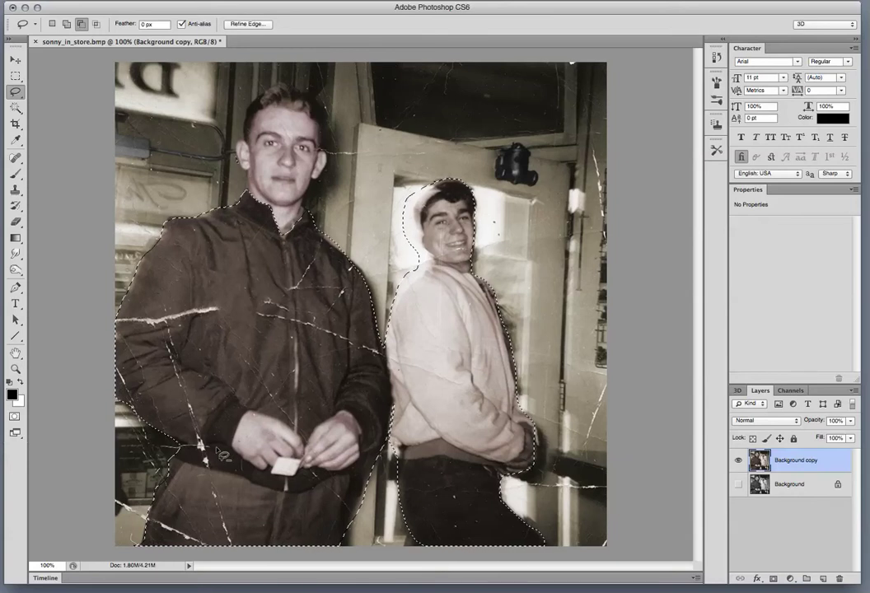
mouse_move(309, 439)
left_mouse_down()
mouse_move(292, 409)
mouse_move(346, 414)
mouse_move(385, 524)
mouse_move(264, 557)
mouse_move(138, 557)
mouse_move(168, 459)
left_mouse_up()
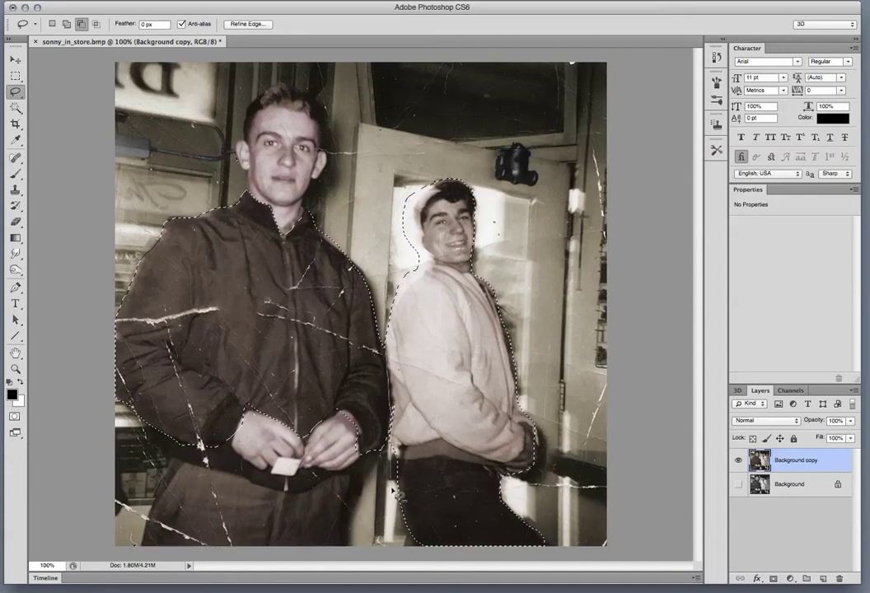
mouse_move(569, 547)
left_mouse_down()
mouse_move(544, 131)
mouse_move(421, 163)
mouse_move(393, 369)
mouse_move(405, 419)
left_mouse_up()
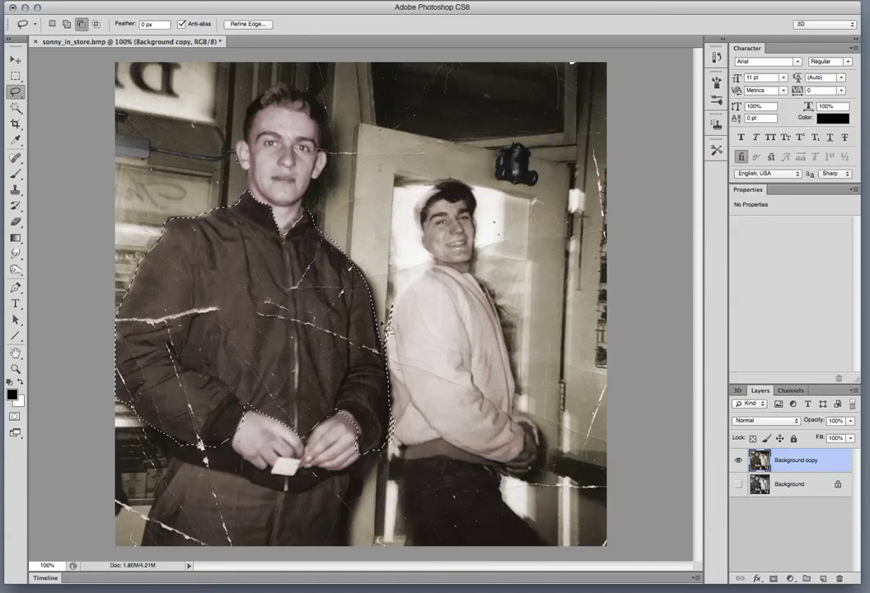
mouse_move(388, 344)
left_mouse_down()
mouse_move(399, 288)
mouse_move(396, 333)
left_mouse_up()
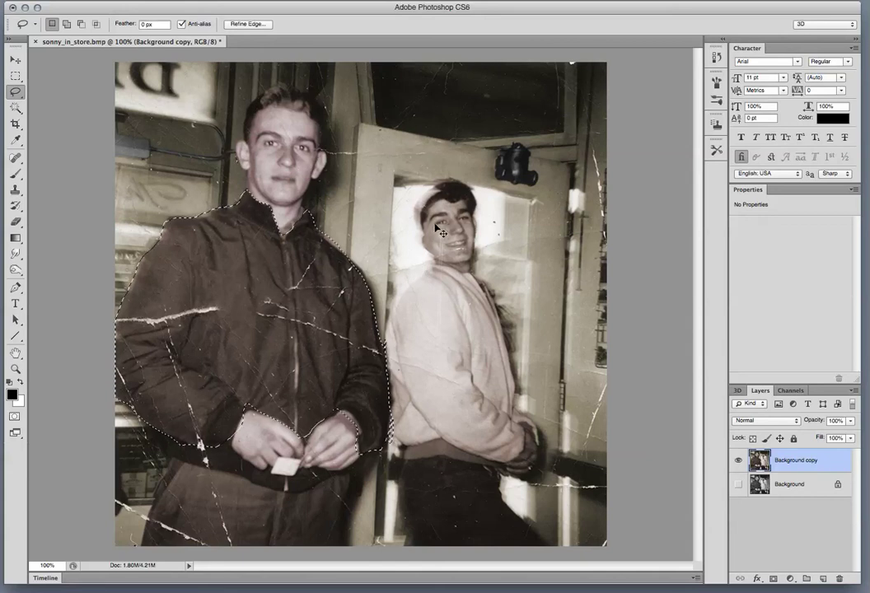
Recolor the taller man's jacket with hue -35, saturation -100 and lightness -31, then deselect it
key("super+j")
key("ctrl+u")
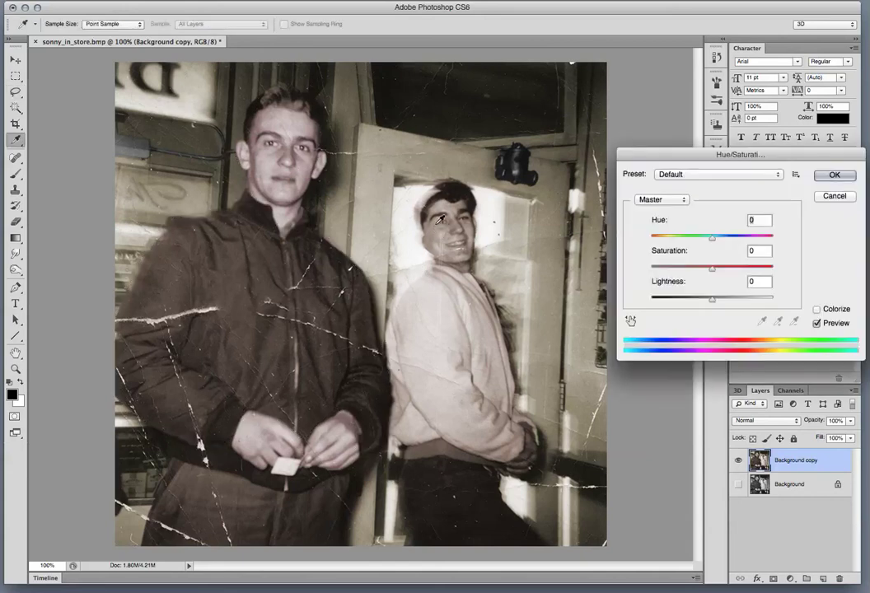
left_click_drag(714, 267, 667, 269)
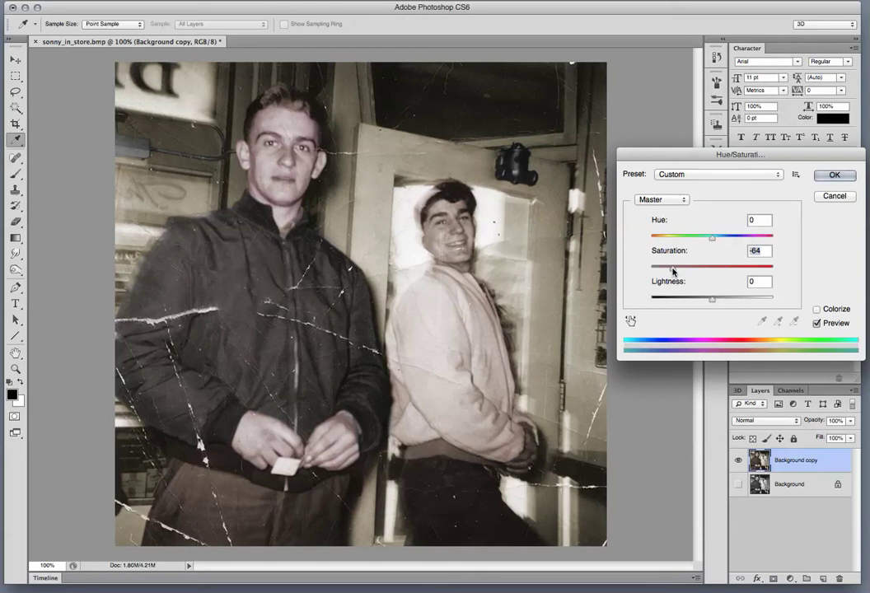
left_click_drag(718, 240, 789, 241)
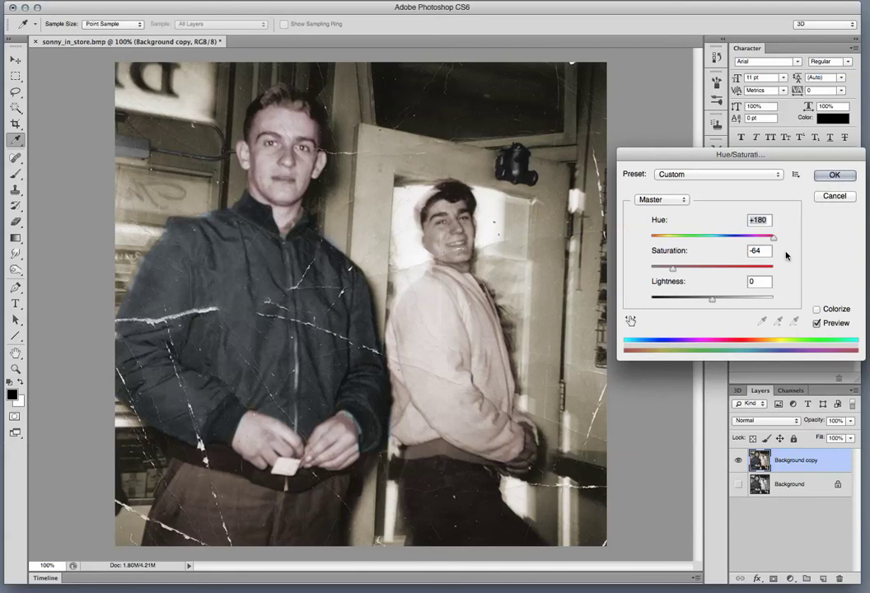
left_click_drag(775, 239, 703, 250)
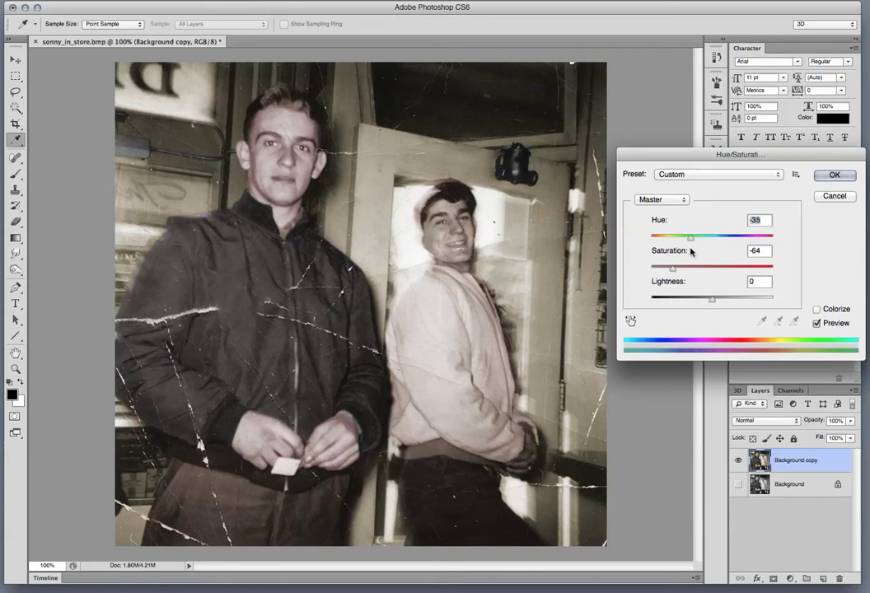
left_click_drag(673, 270, 646, 272)
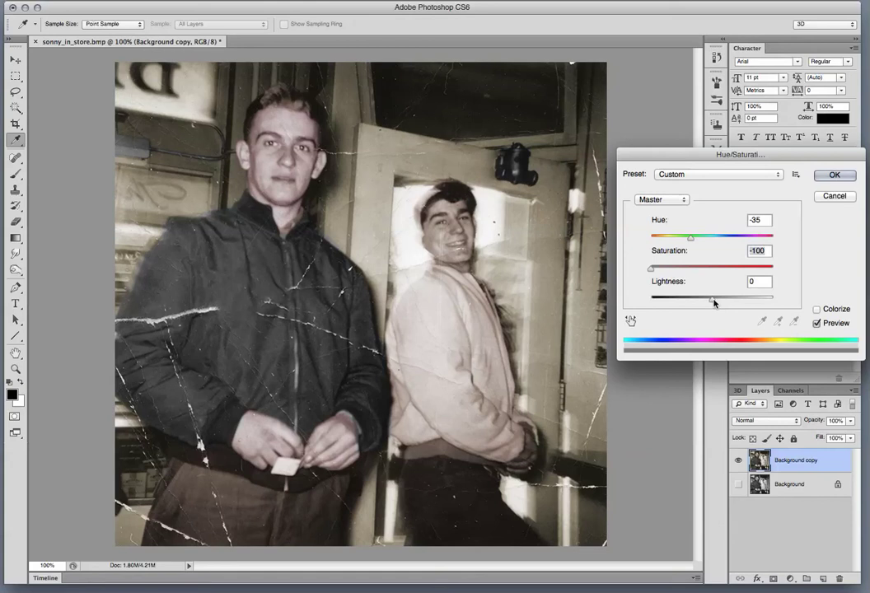
left_click_drag(713, 302, 693, 305)
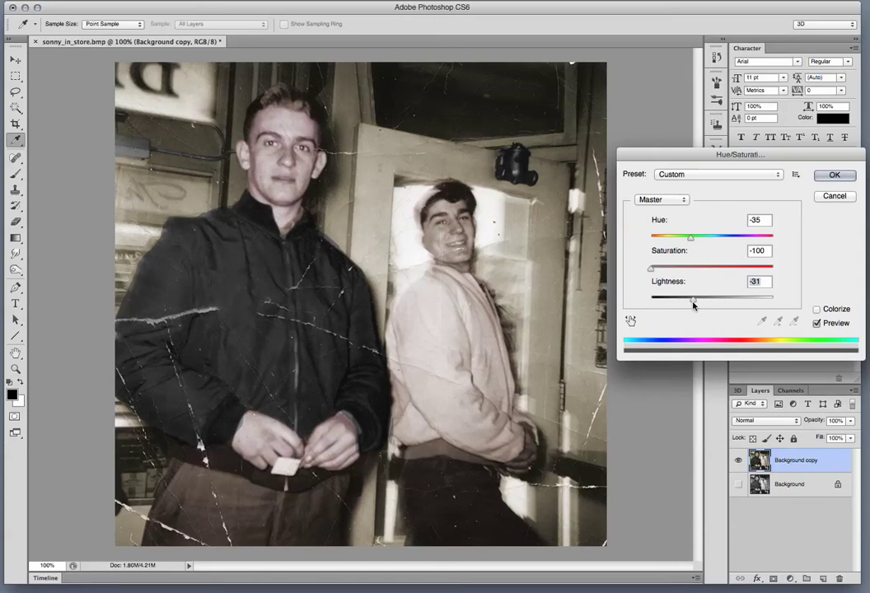
left_click(835, 175)
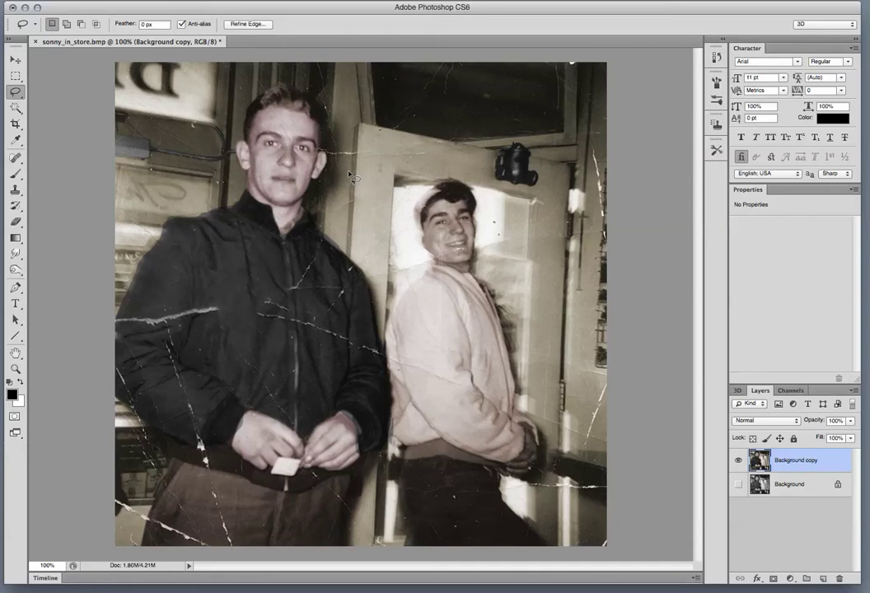
key("super+d")
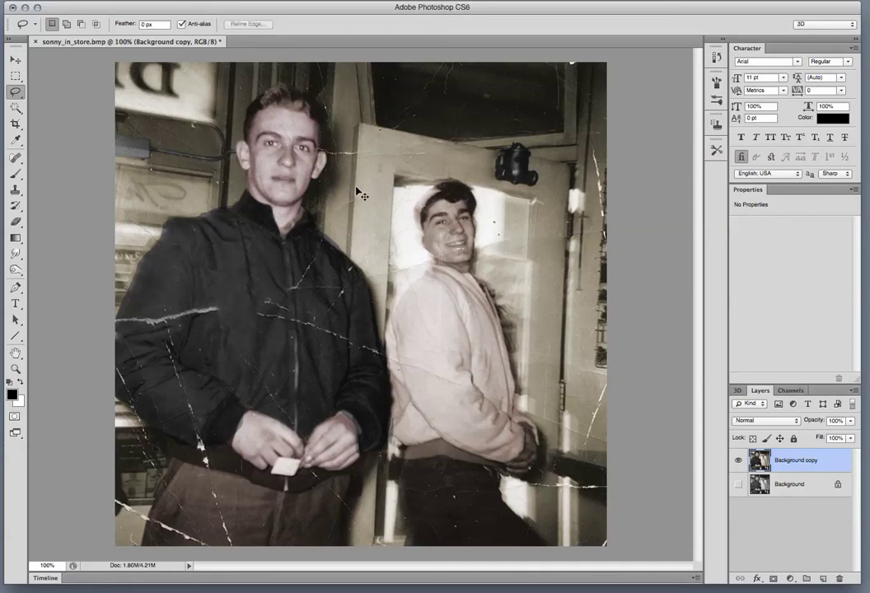
left_click(193, 1)
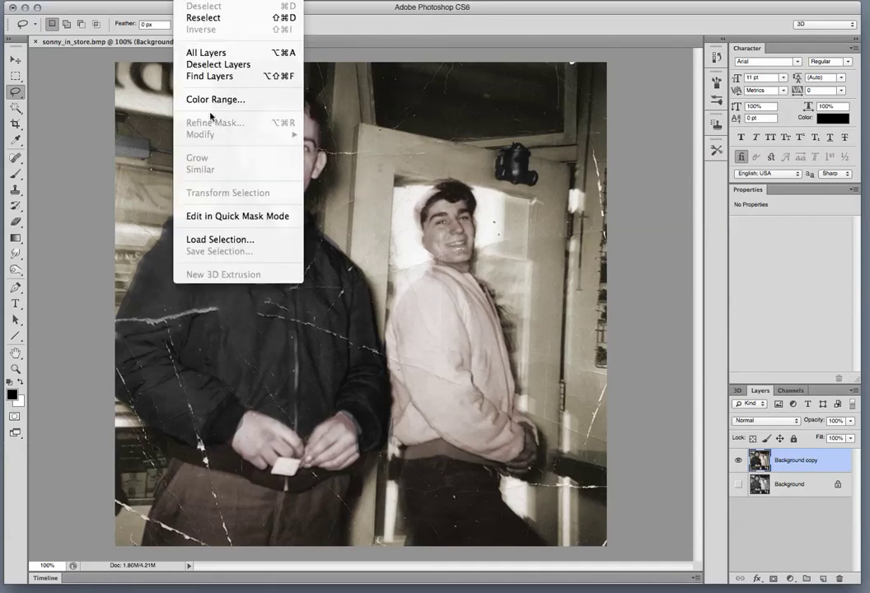
left_click(214, 240)
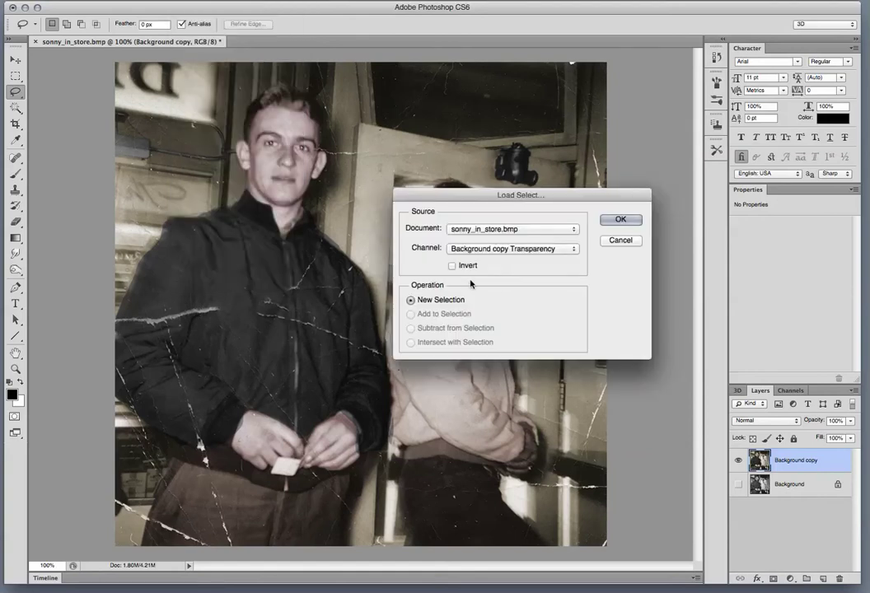
left_click(495, 252)
left_click(496, 263)
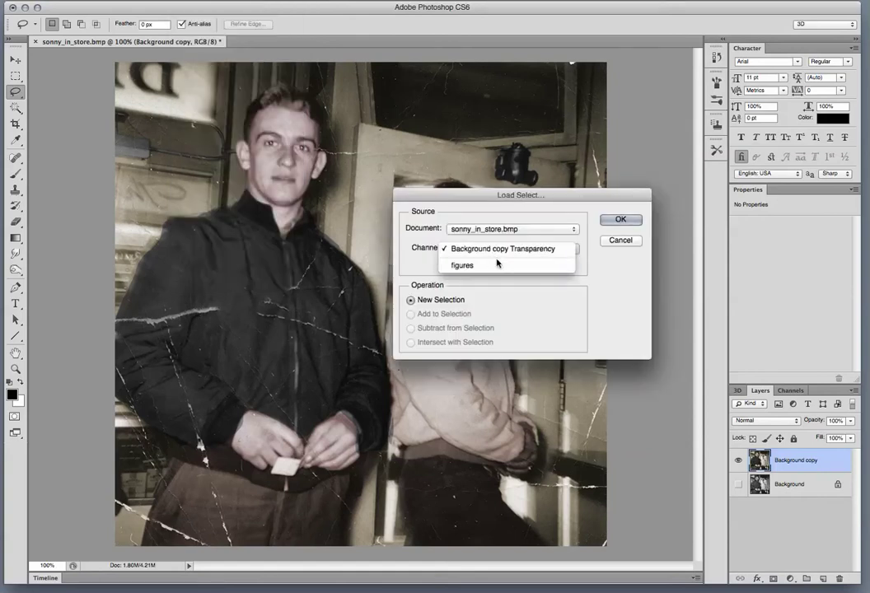
left_click(491, 248)
left_click(466, 286)
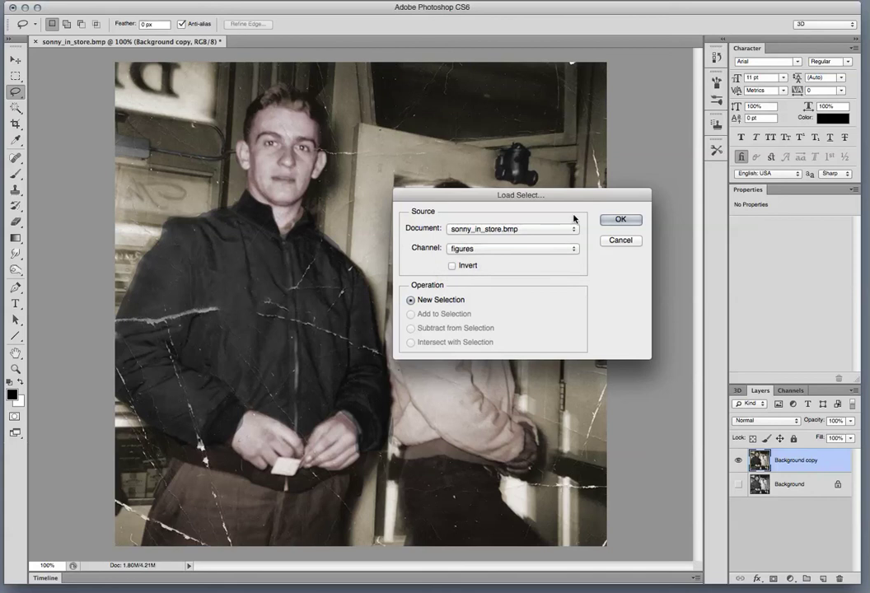
left_click(620, 220)
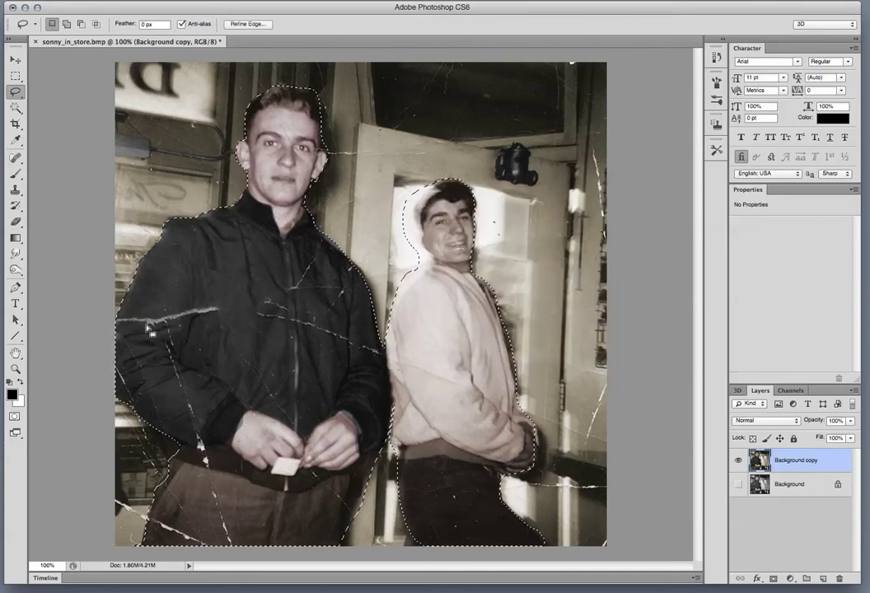
key("ctrl+d")
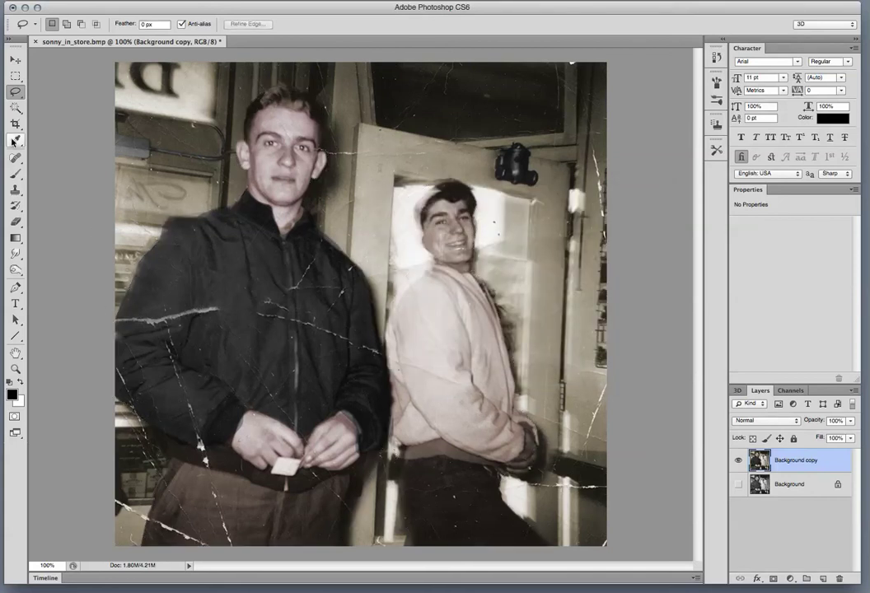
left_click(15, 110)
left_click(200, 486)
left_click(203, 529, "shift")
key("ctrl+d")
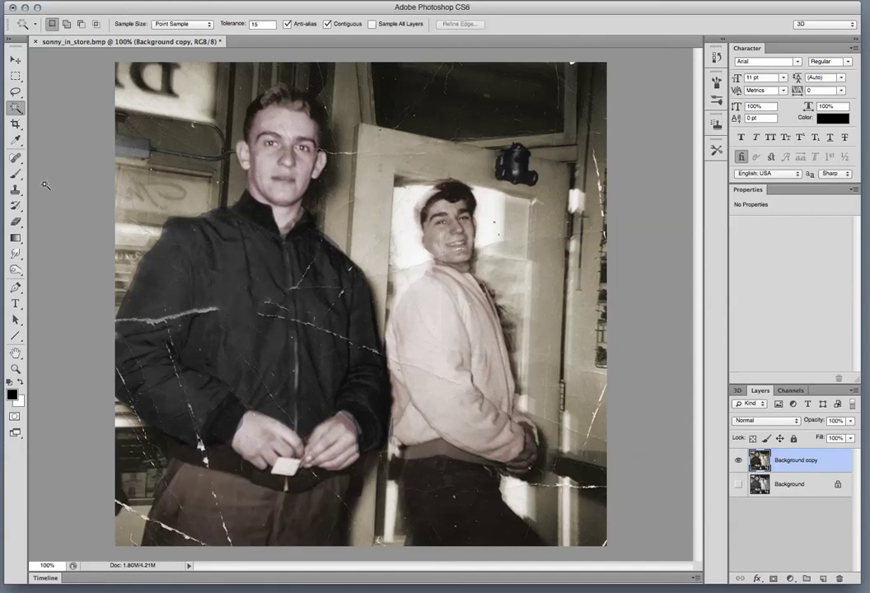
Select the taller man's trousers with the Lasso tool, adding the missed strip along their outer edge, and hide the selection edges
left_click(15, 92)
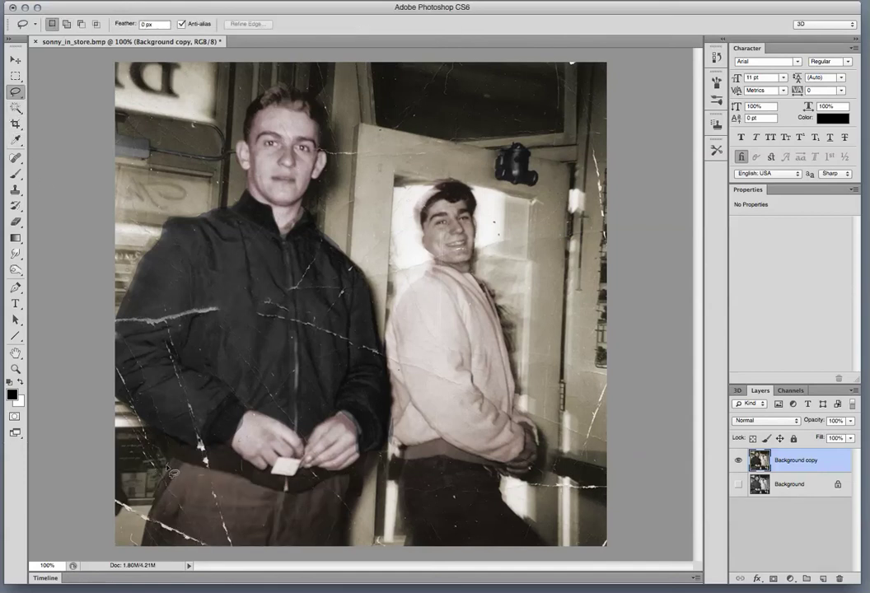
mouse_move(151, 554)
left_mouse_down()
mouse_move(324, 558)
mouse_move(343, 472)
mouse_move(310, 488)
mouse_move(262, 484)
mouse_move(266, 491)
mouse_move(170, 467)
left_mouse_up()
key("shift")
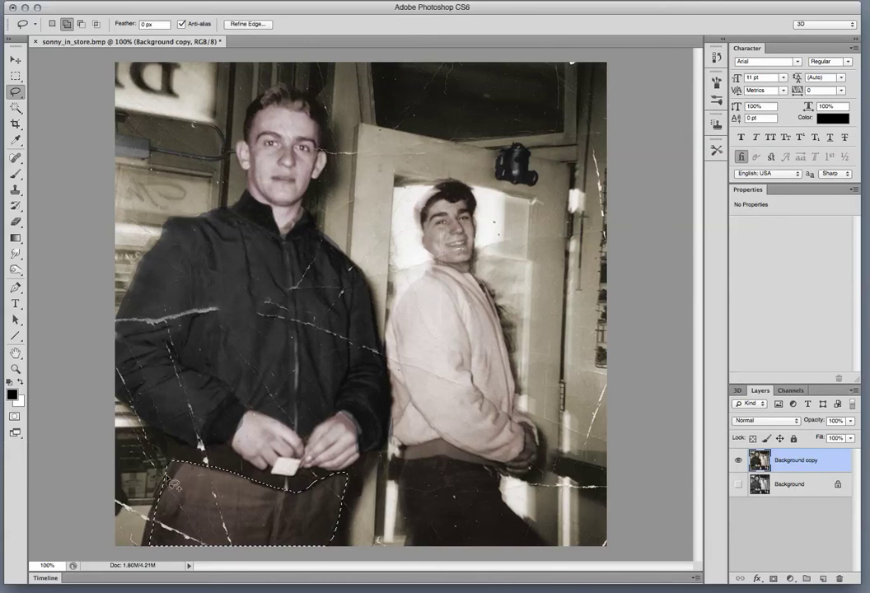
mouse_move(146, 528)
left_mouse_down()
mouse_move(152, 556)
mouse_move(186, 516)
mouse_move(165, 486)
left_mouse_up()
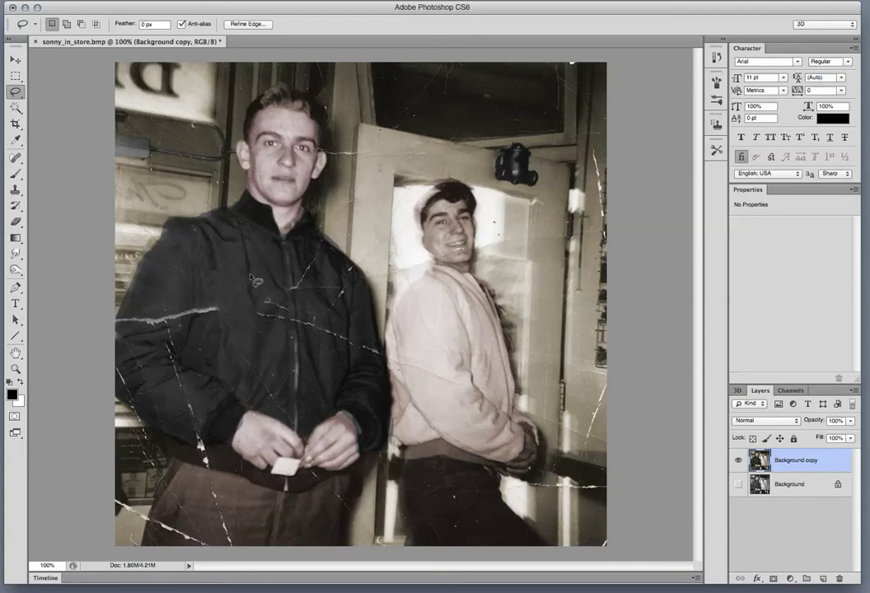
Recolor the selected trousers blue with hue -168, saturation +16 and lightness +4
key("ctrl+u")
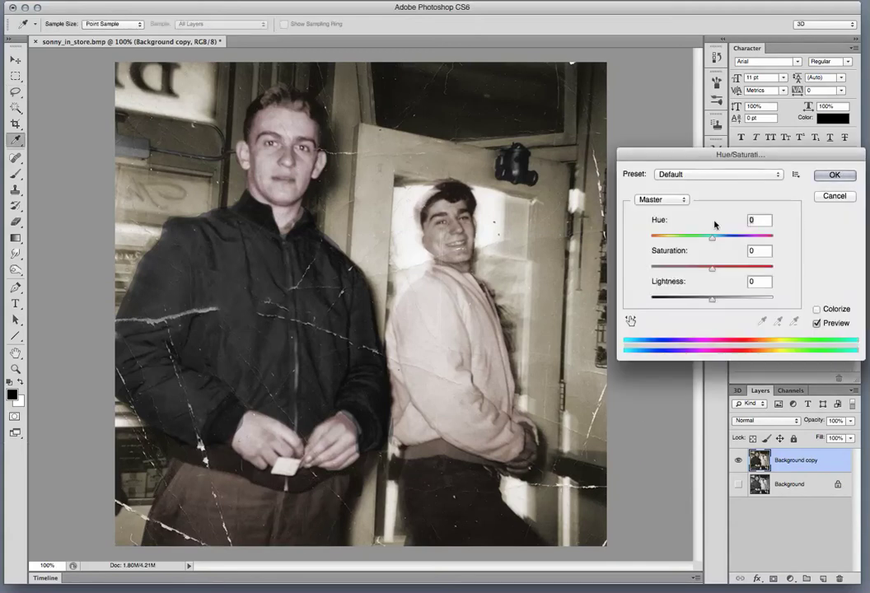
left_click_drag(713, 237, 763, 239)
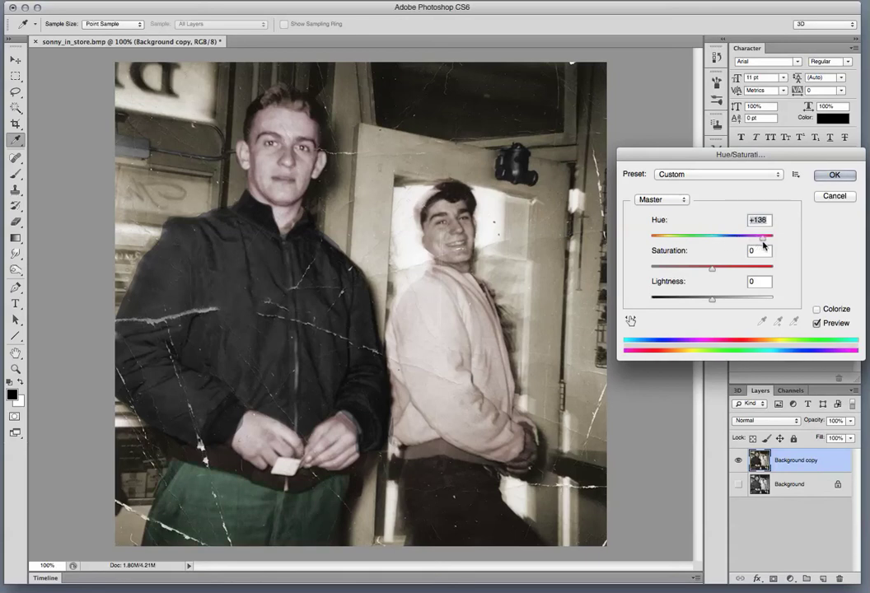
left_click_drag(712, 267, 676, 270)
left_click_drag(714, 304, 715, 302)
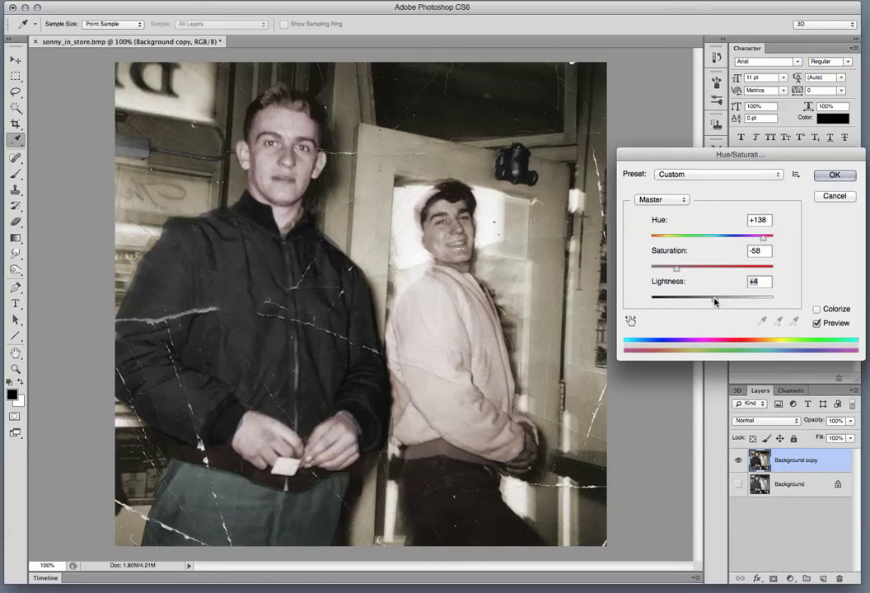
left_click_drag(762, 241, 706, 245)
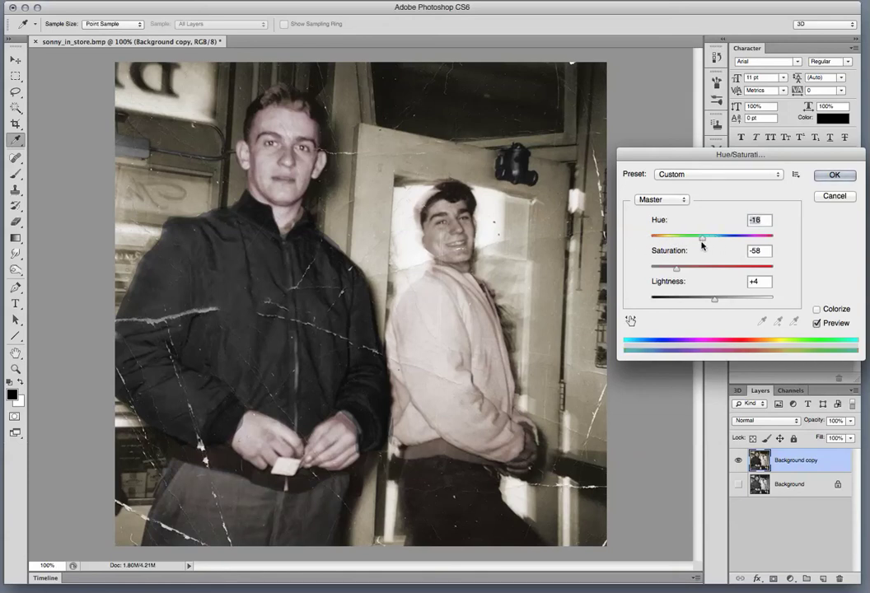
mouse_move(702, 244)
left_mouse_down()
mouse_move(734, 243)
mouse_move(651, 242)
mouse_move(716, 245)
left_mouse_up()
left_click_drag(716, 246, 776, 243)
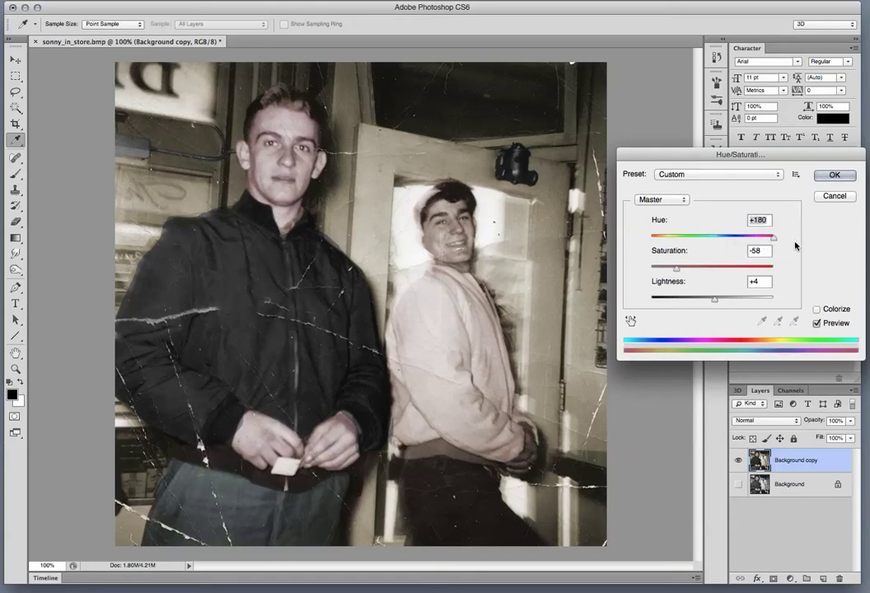
left_click_drag(775, 239, 722, 280)
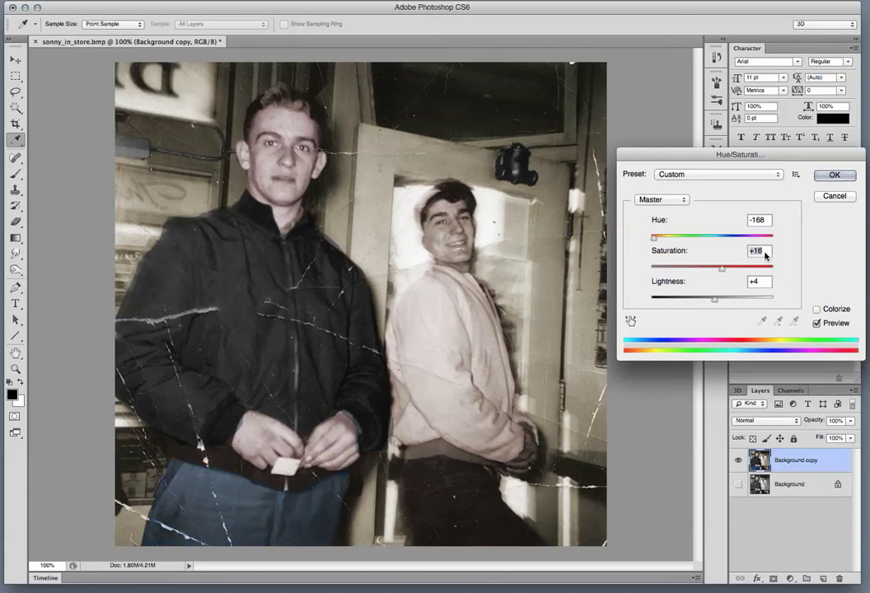
left_click(833, 174)
key("l")
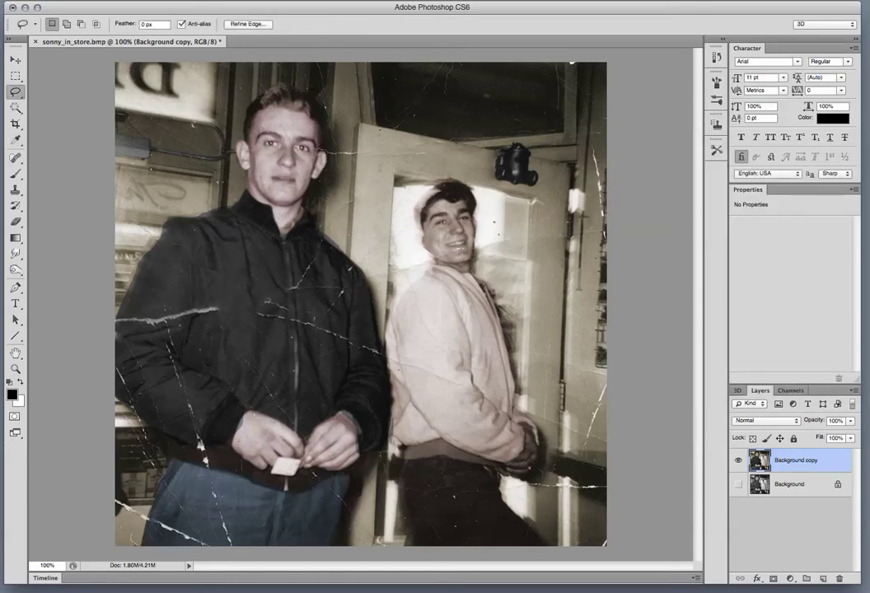
Adjust the selected trousers' input levels to black 28, midtone 1.34 and white 203
key("ctrl+l")
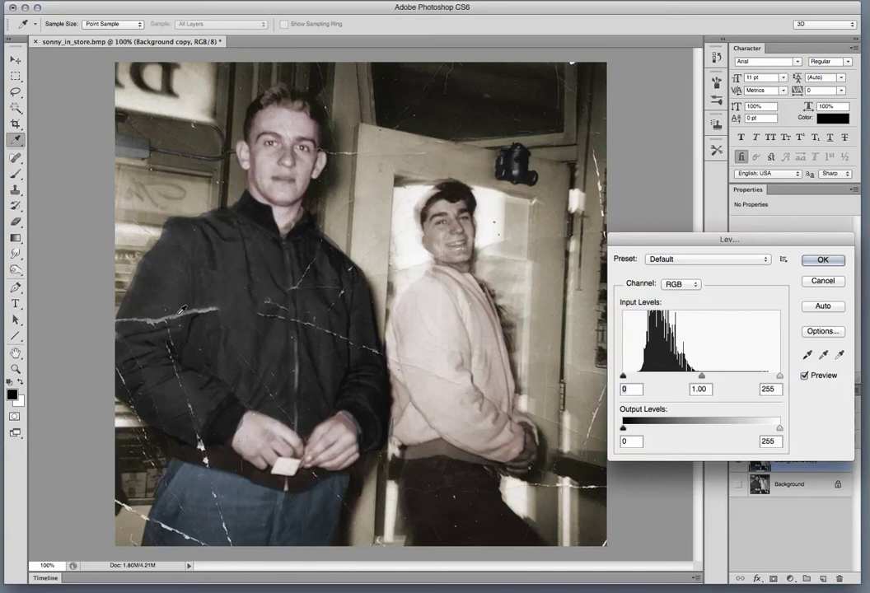
left_click_drag(678, 246, 661, 245)
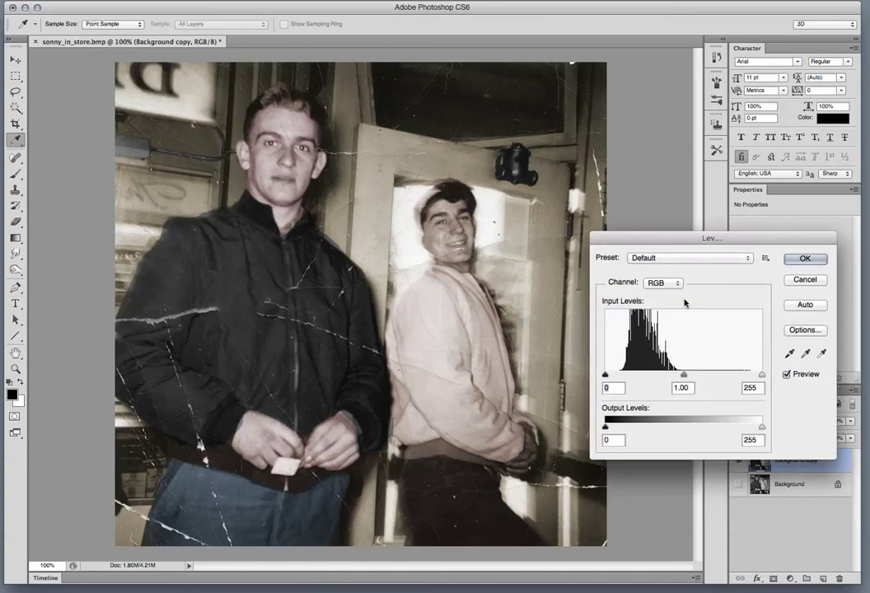
left_click_drag(761, 375, 744, 376)
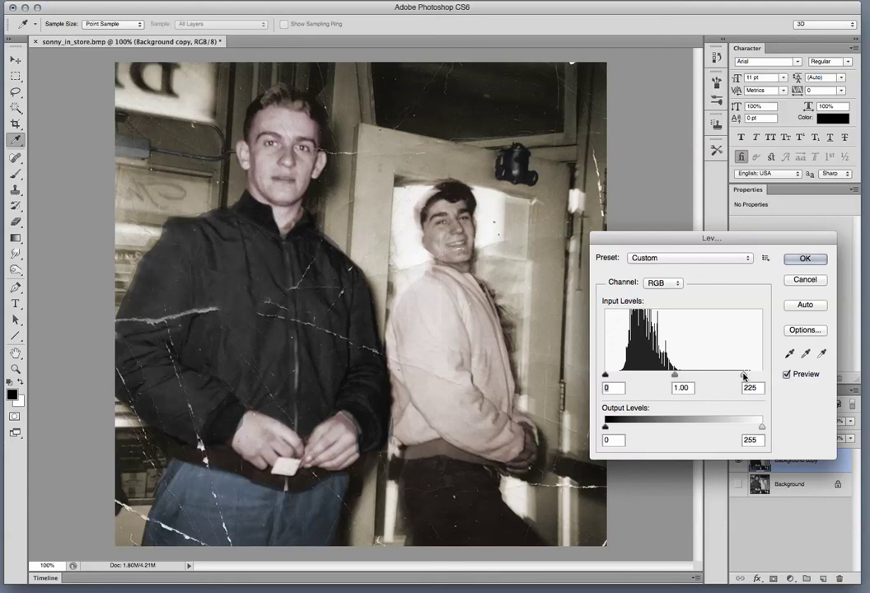
mouse_move(744, 375)
left_mouse_down()
mouse_move(683, 377)
mouse_move(736, 377)
left_mouse_up()
left_click(812, 306)
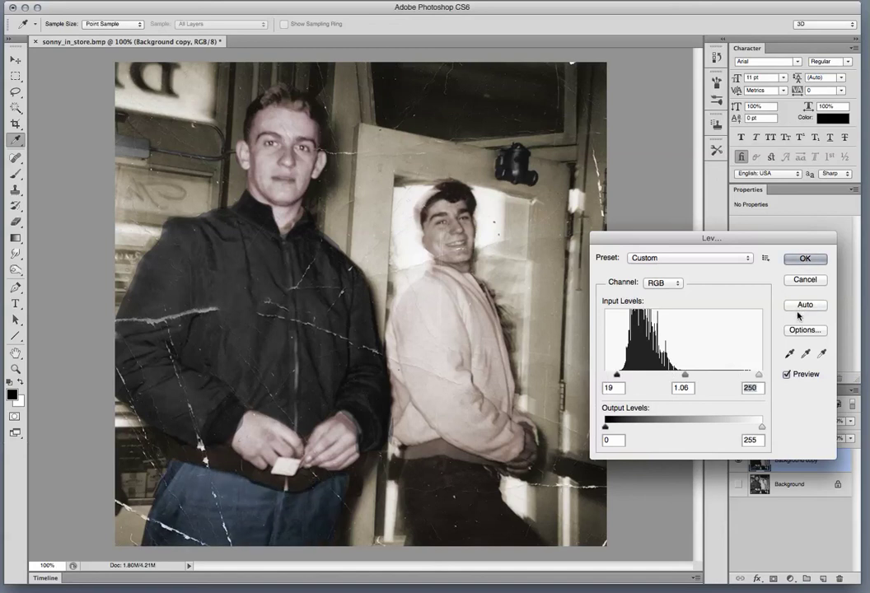
left_click_drag(758, 376, 730, 376)
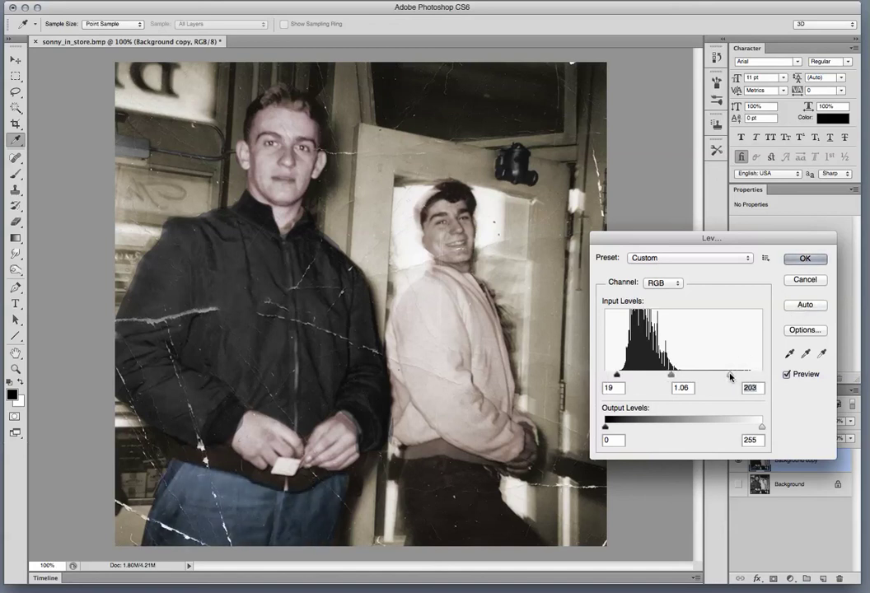
left_click_drag(673, 377, 622, 378)
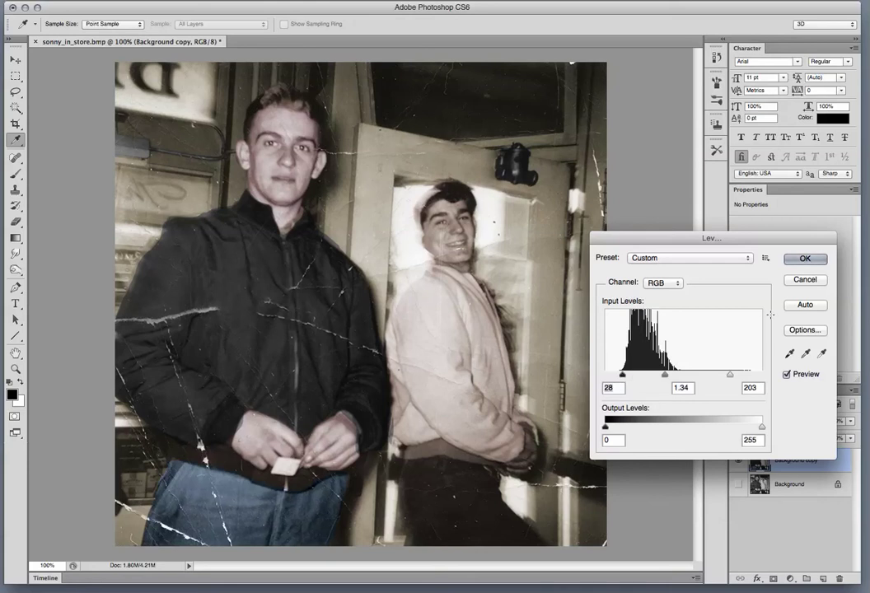
left_click(803, 260)
key("l")
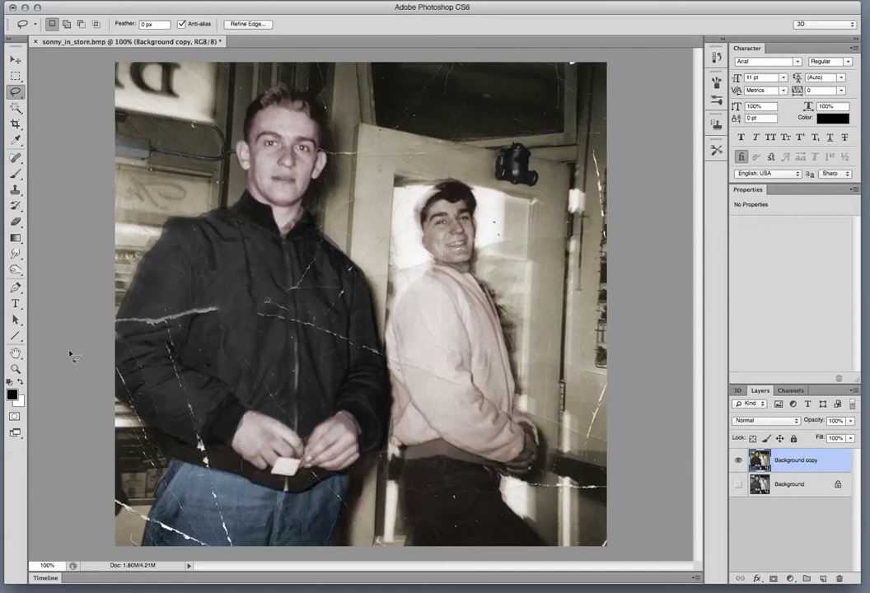
left_click(16, 369)
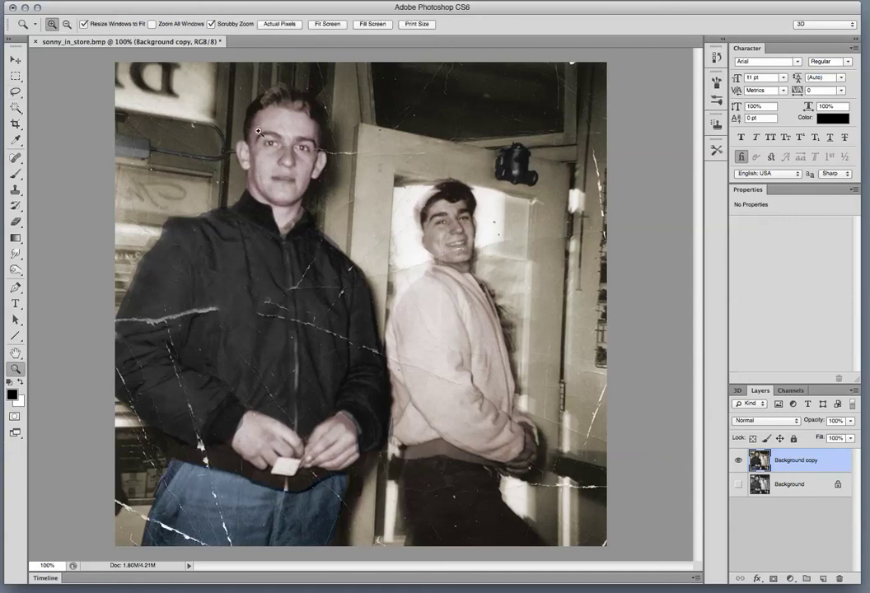
left_click_drag(258, 131, 330, 250)
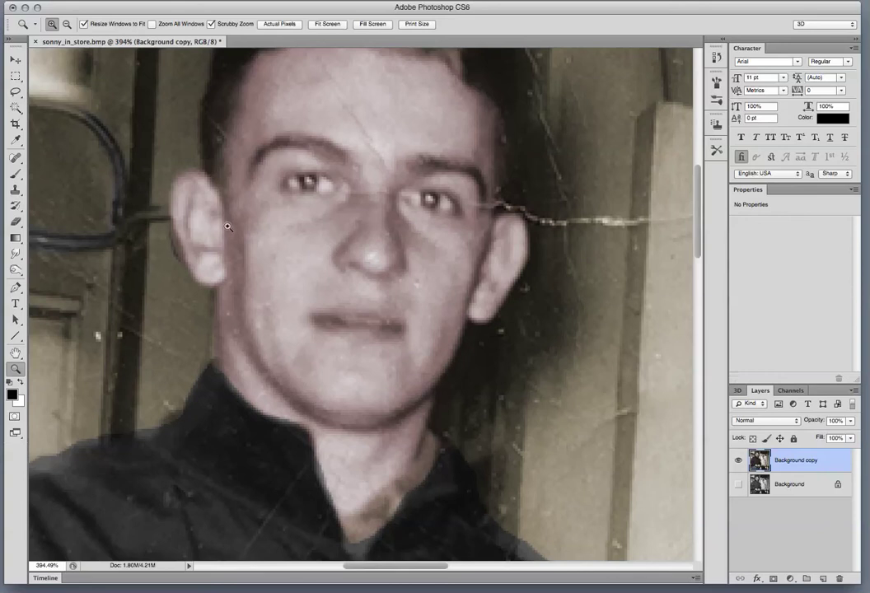
left_click(18, 160)
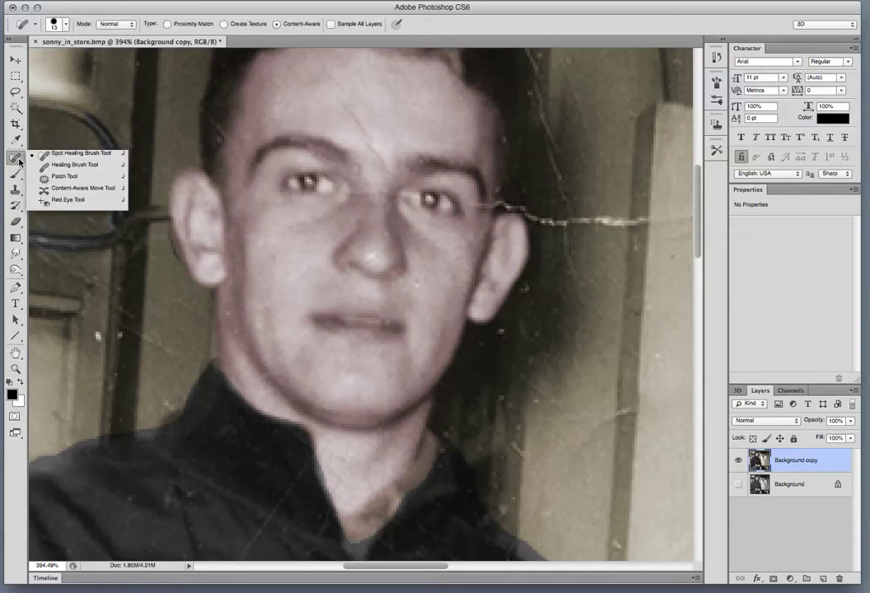
left_click(62, 200)
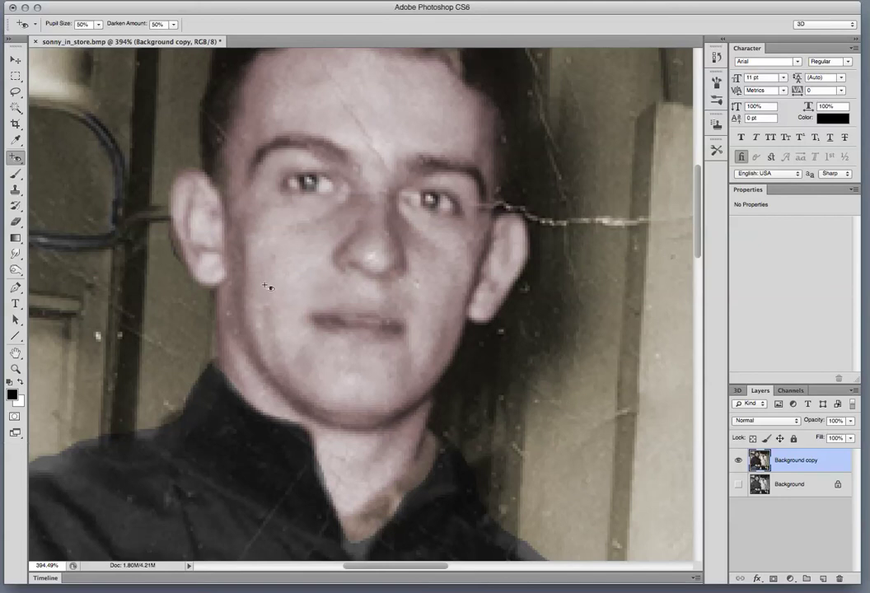
double_click(15, 368)
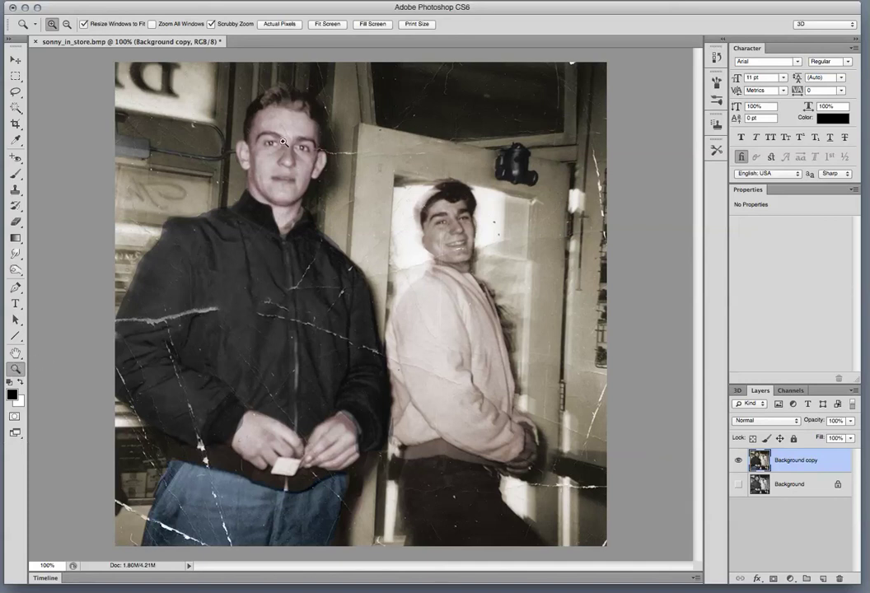
Set up the Burn tool with a 12 px brush and the Shadows range for work on the taller man's face
left_click_drag(279, 158, 360, 244)
left_click_drag(359, 200, 377, 351)
left_click_drag(15, 269, 49, 275)
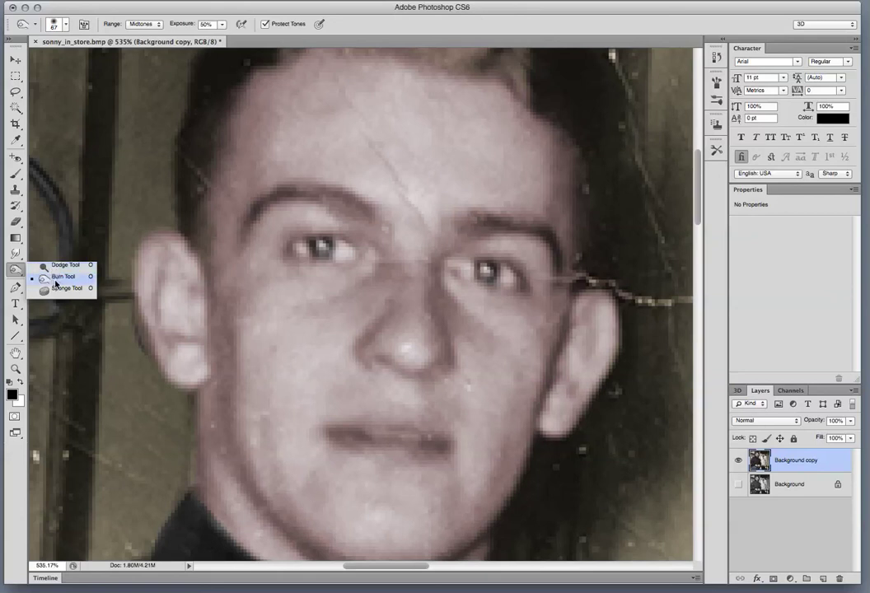
left_click(54, 281)
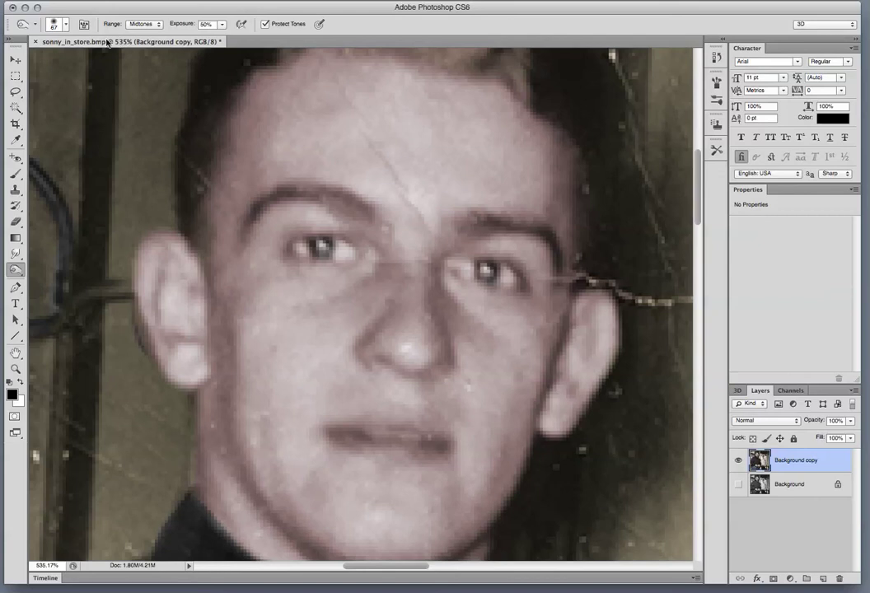
left_click(66, 28)
left_click_drag(64, 63, 31, 63)
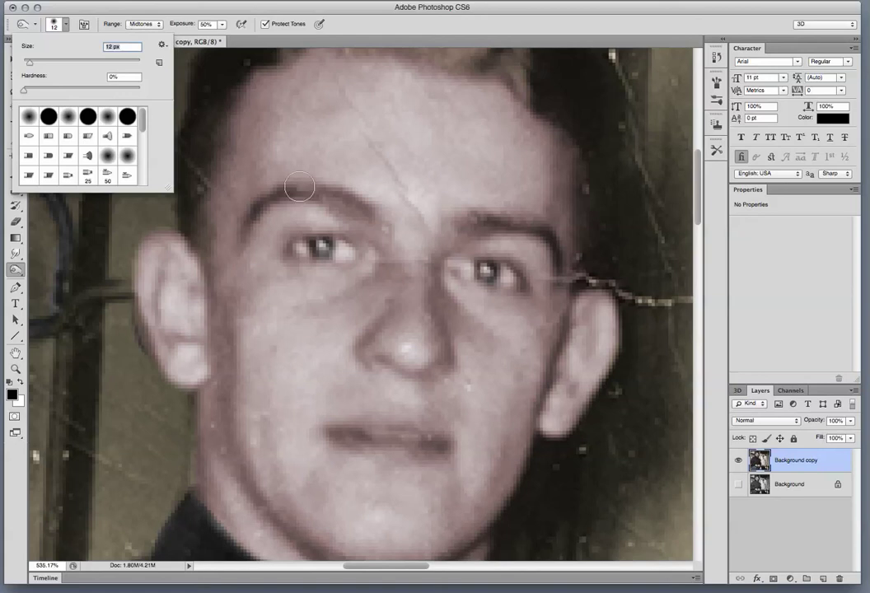
left_click(247, 153)
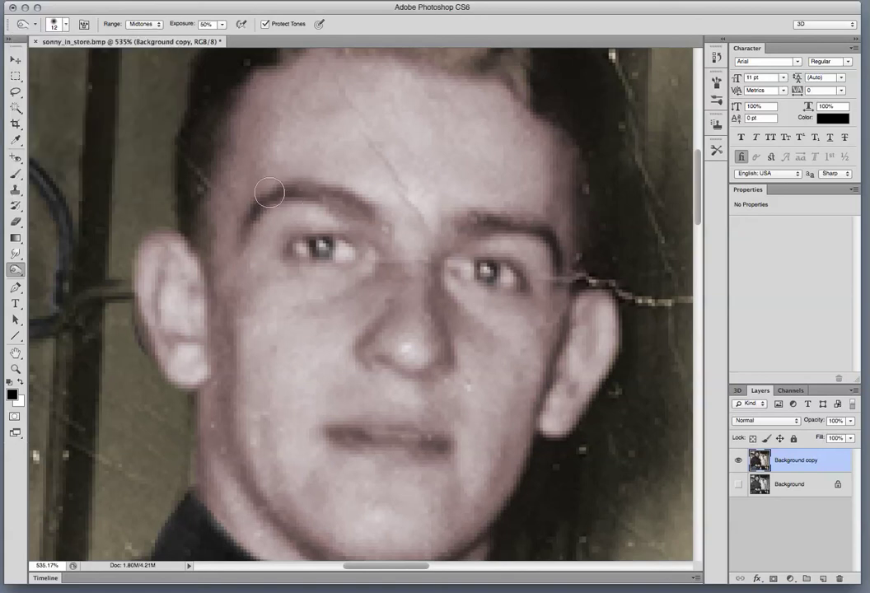
left_click(142, 24)
left_click(141, 13)
Darken both of the taller man's eyebrows with the Burn tool, then return the view to 100%
mouse_move(275, 194)
left_mouse_down()
mouse_move(251, 202)
mouse_move(288, 188)
mouse_move(367, 219)
left_mouse_up()
mouse_move(482, 222)
left_mouse_down()
mouse_move(462, 238)
mouse_move(532, 226)
mouse_move(566, 273)
left_mouse_up()
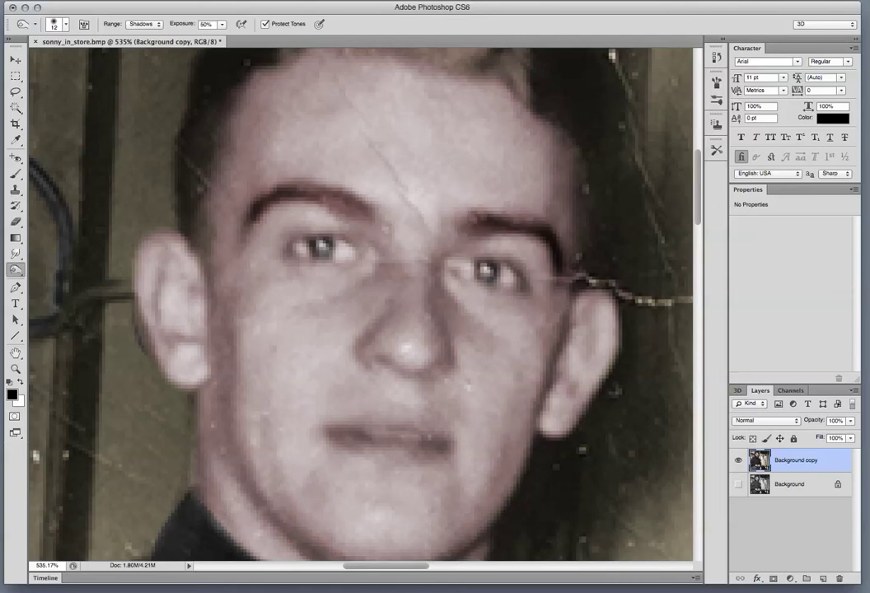
double_click(16, 369)
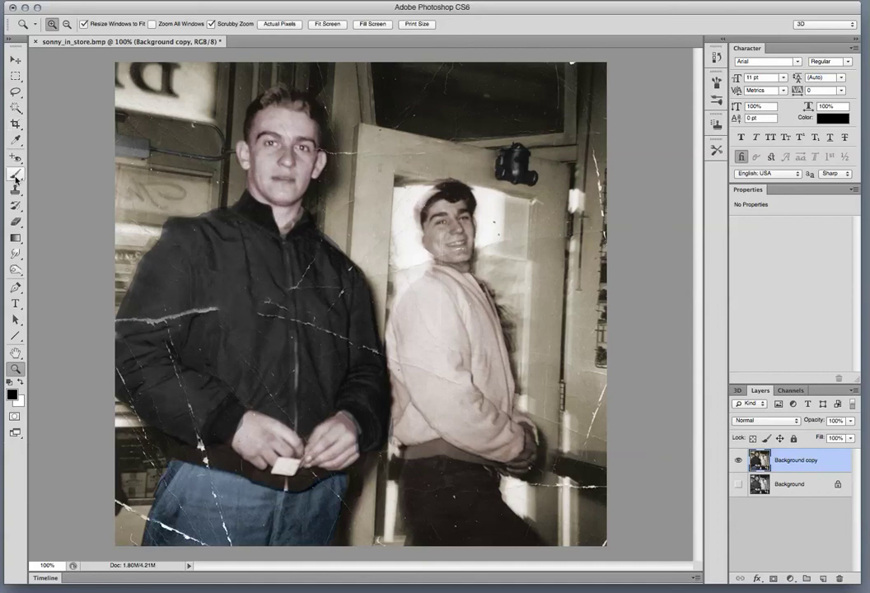
Outline the door post between the taller man and the open door with the Polygonal Lasso
left_click_drag(18, 95, 57, 93)
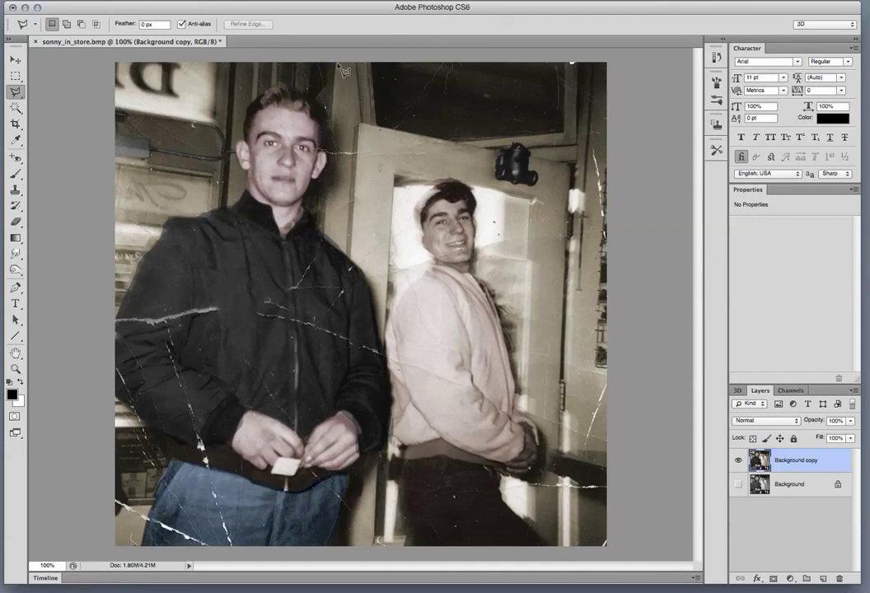
left_click(336, 108)
left_click(337, 64)
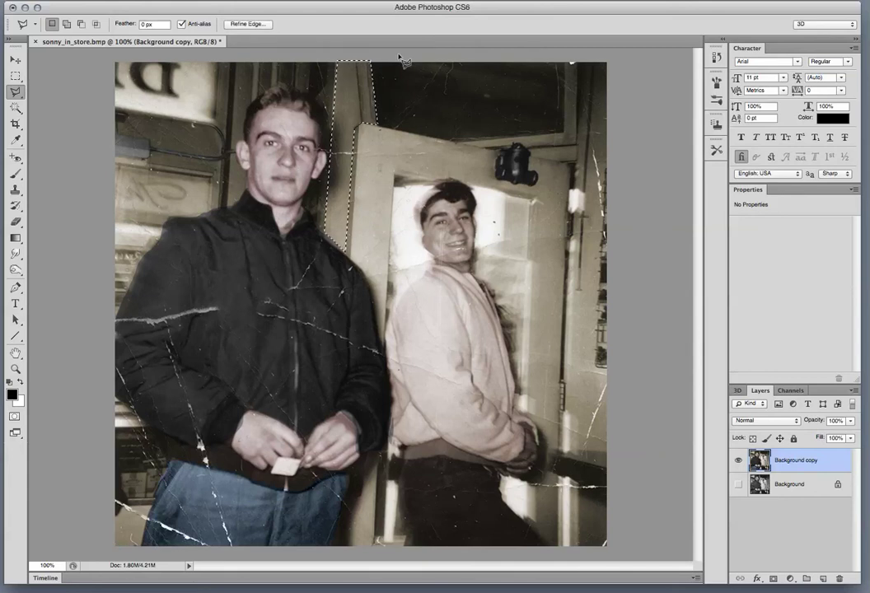
Adjust the selected door post to hue +9 and saturation -8
key("super+u")
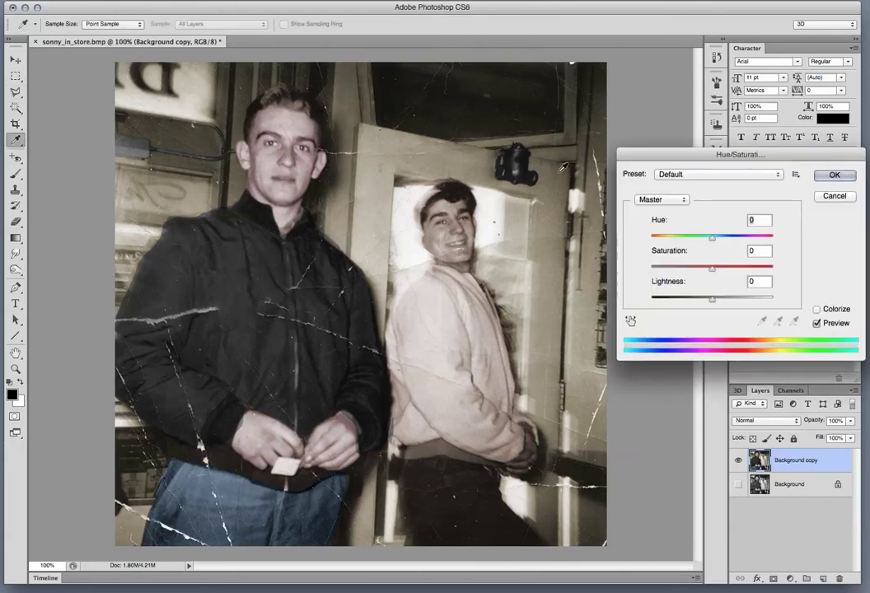
left_click_drag(712, 240, 699, 240)
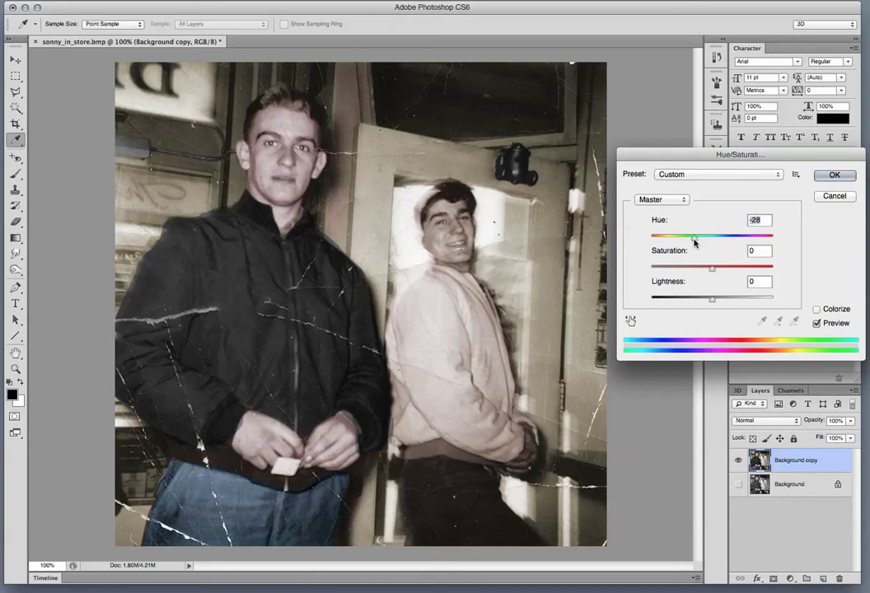
left_click_drag(711, 266, 626, 267)
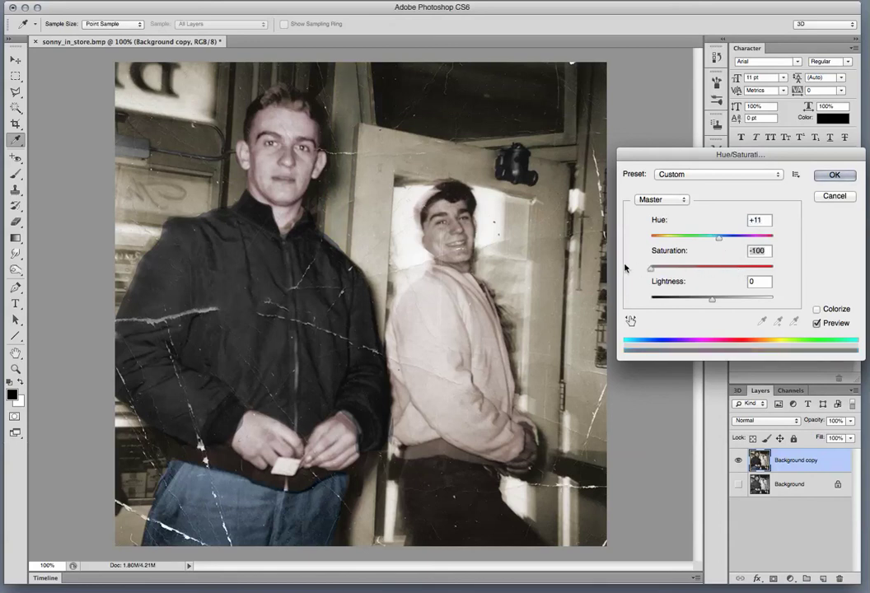
left_click_drag(630, 269, 717, 241)
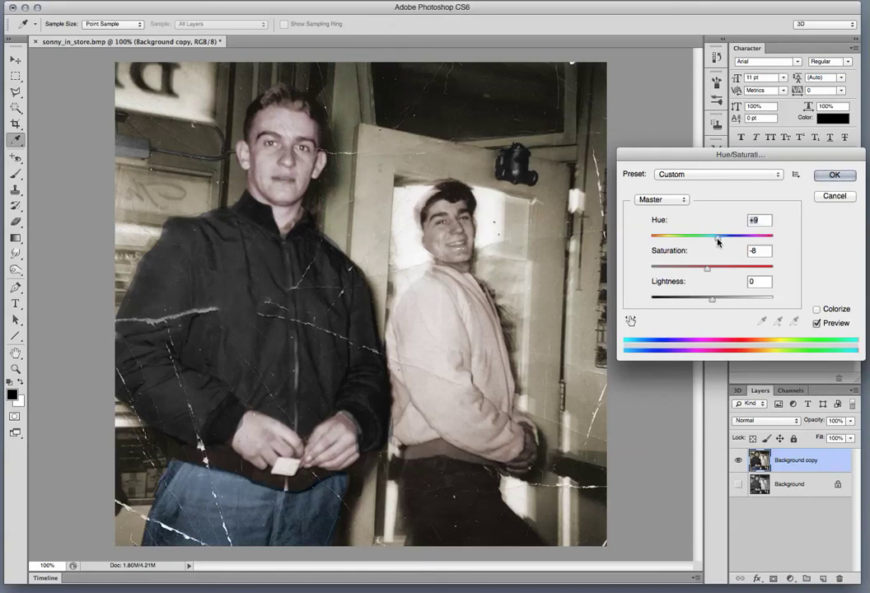
left_click(835, 175)
Outline the shorter man's trousers and jacket waistband with the Polygonal Lasso
key("l")
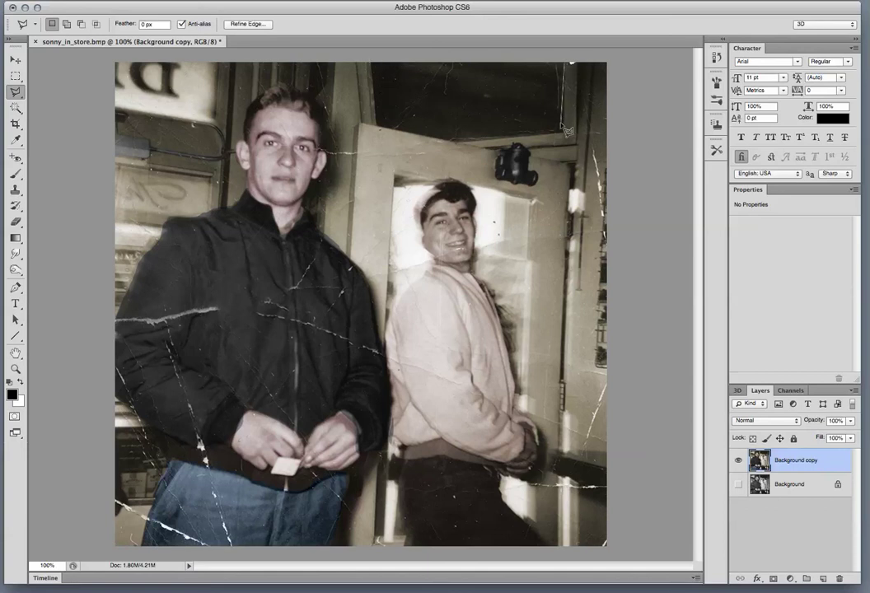
key("Escape")
left_click(406, 460)
left_click(398, 501)
left_click(422, 558)
left_click(566, 555)
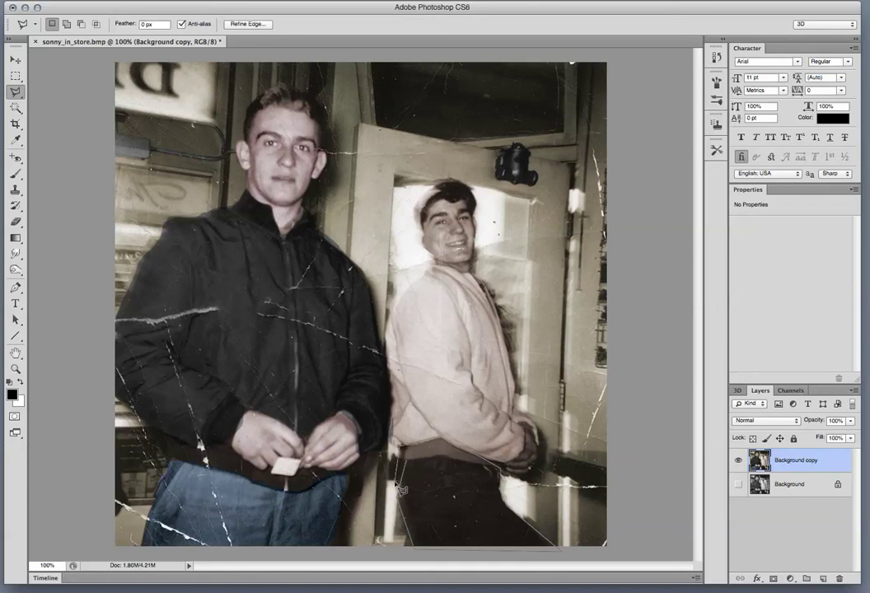
left_click(411, 465)
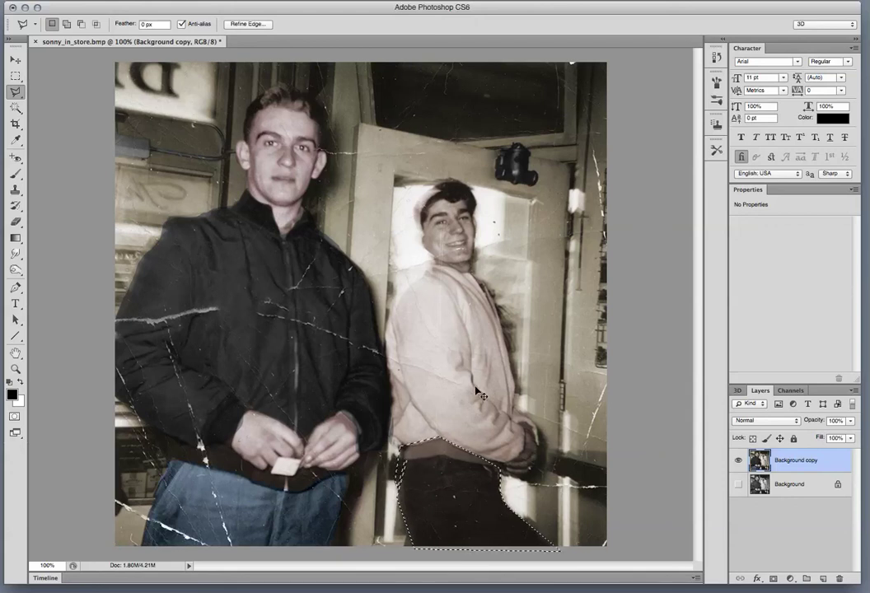
Reduce the saturation of the selected trousers and waistband to -81
key("ctrl+u")
left_click_drag(710, 272, 663, 267)
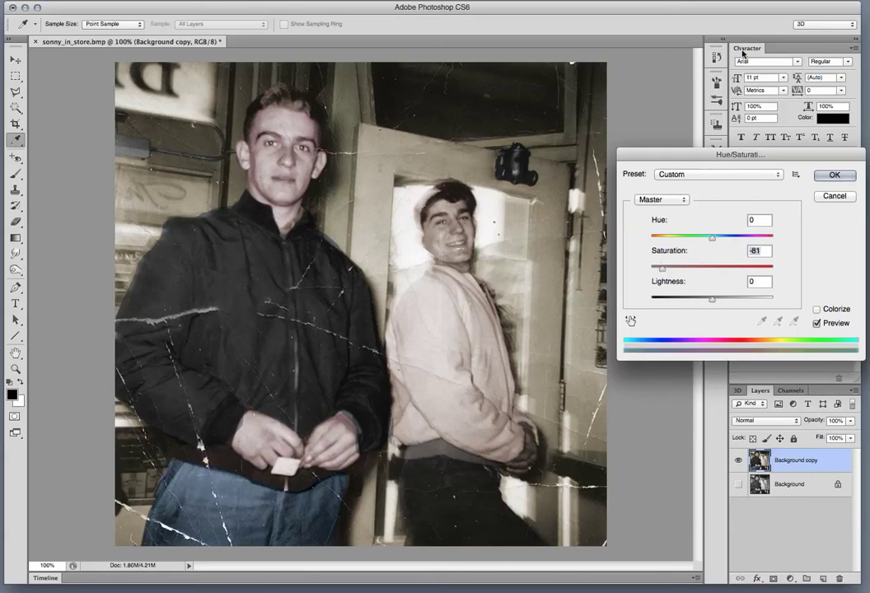
left_click(834, 175)
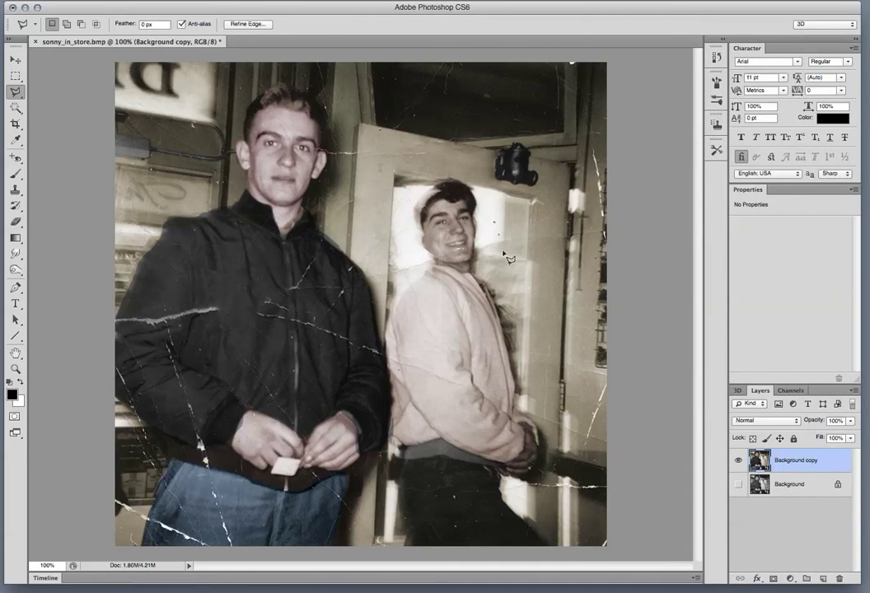
Outline the shorter man's light jacket, from collar to cuff and down to the waistband, with the Polygonal Lasso
left_click(432, 266)
left_click(388, 324)
left_click(390, 404)
left_click(395, 450)
left_click(500, 463)
left_click(523, 453)
left_click(525, 424)
left_click(516, 408)
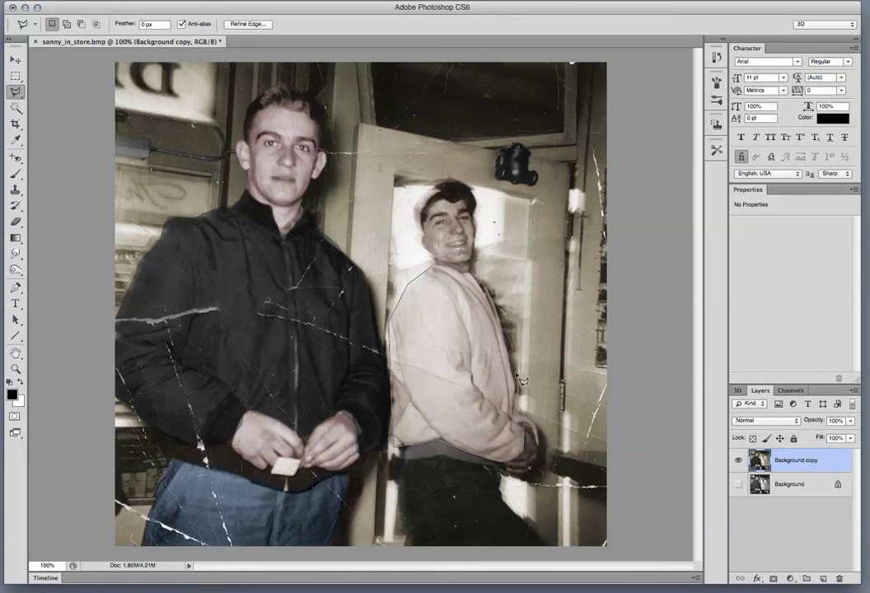
left_click(437, 275)
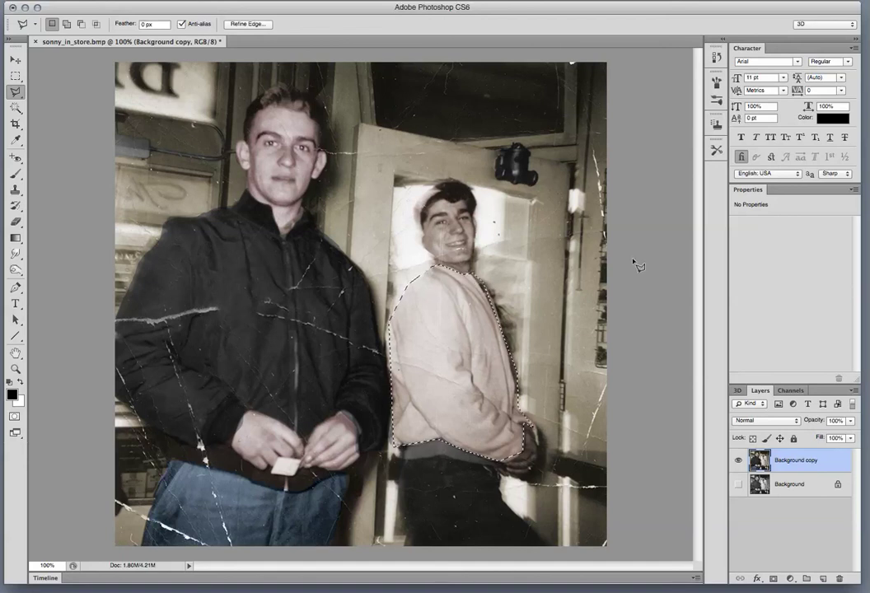
Reduce the selected light jacket's saturation to -97 with the selection outline hidden
key("ctrl+u")
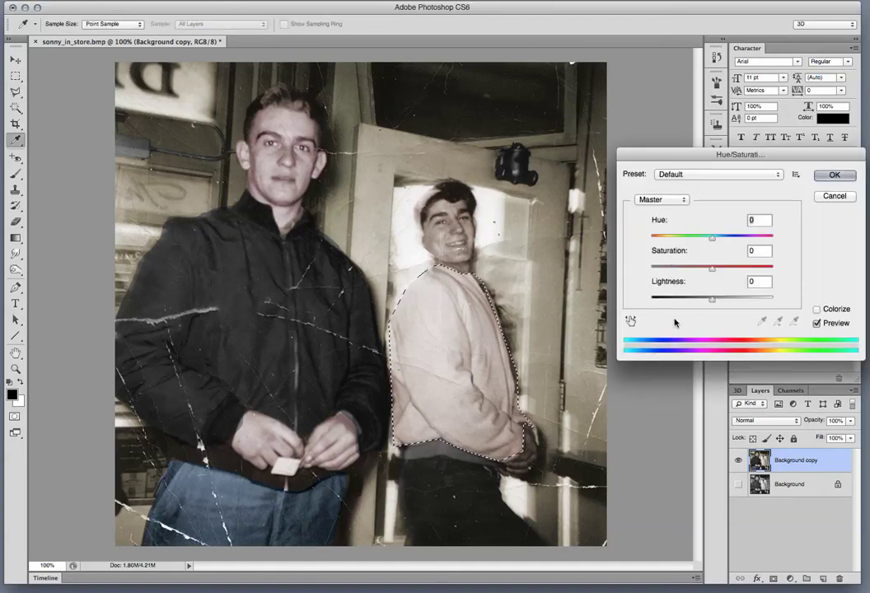
key("super+h")
left_click_drag(712, 266, 653, 266)
left_click(833, 175)
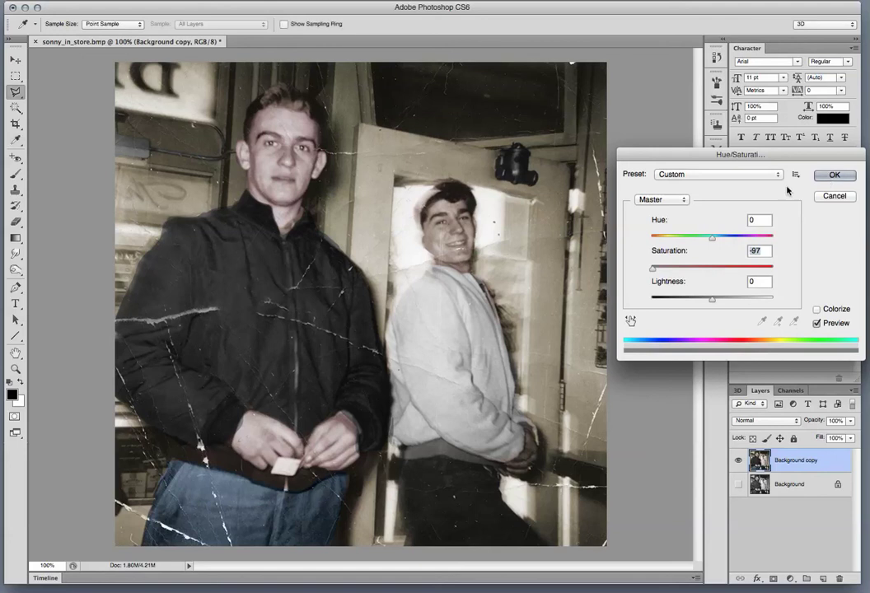
Brighten the selected light jacket by setting its white input level to 247
key("ctrl+l")
left_click_drag(762, 374, 758, 374)
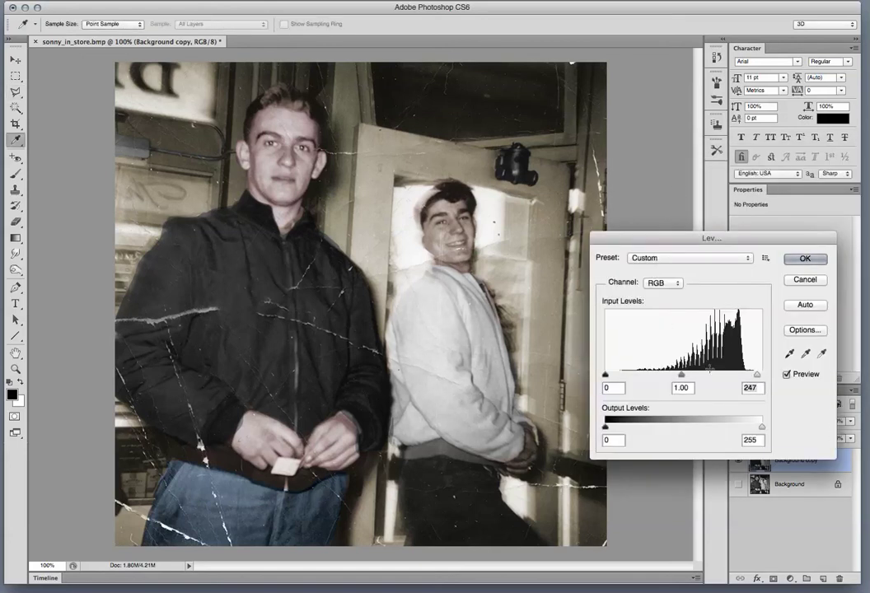
left_click(805, 259)
key("l")
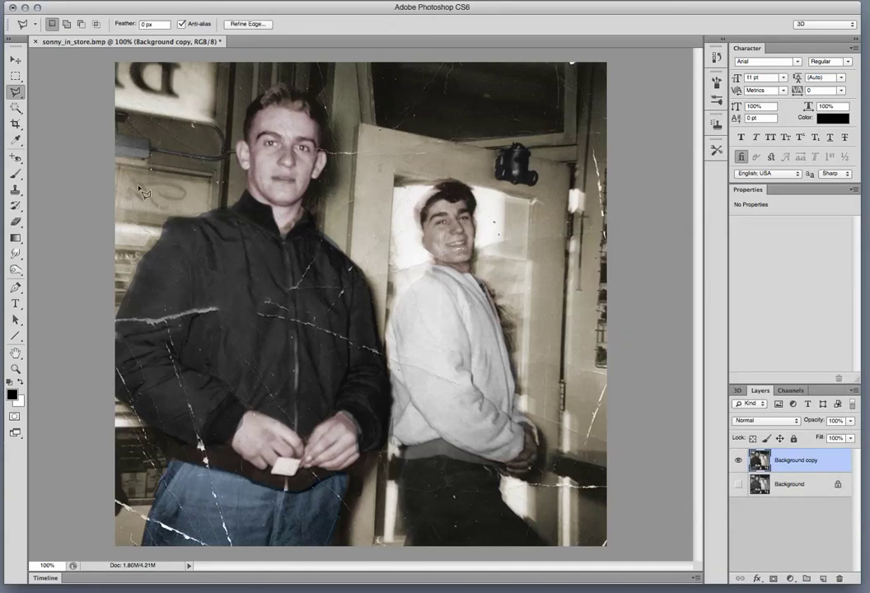
Remove the cracks across the sleeve and chest of the taller man's dark jacket with the Spot Healing Brush
left_click(16, 155)
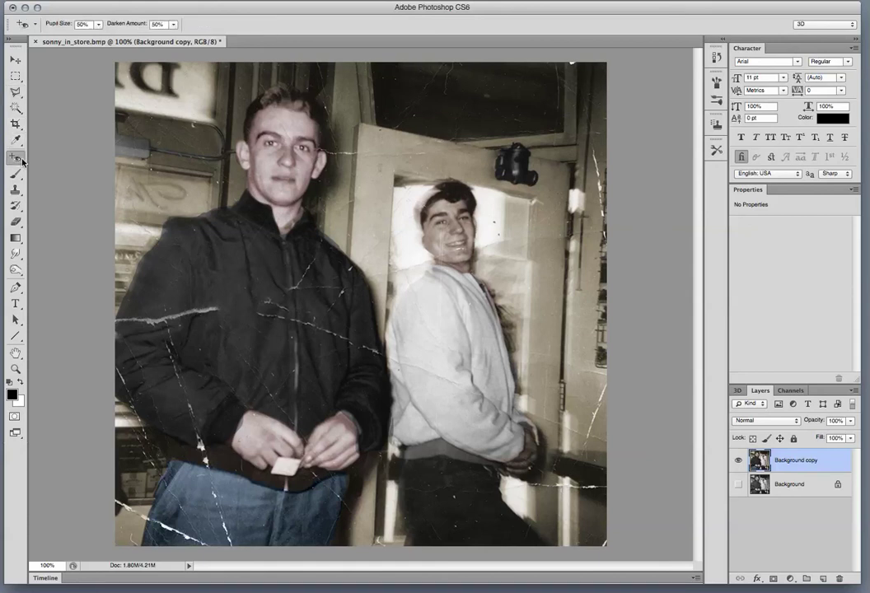
left_click(66, 153)
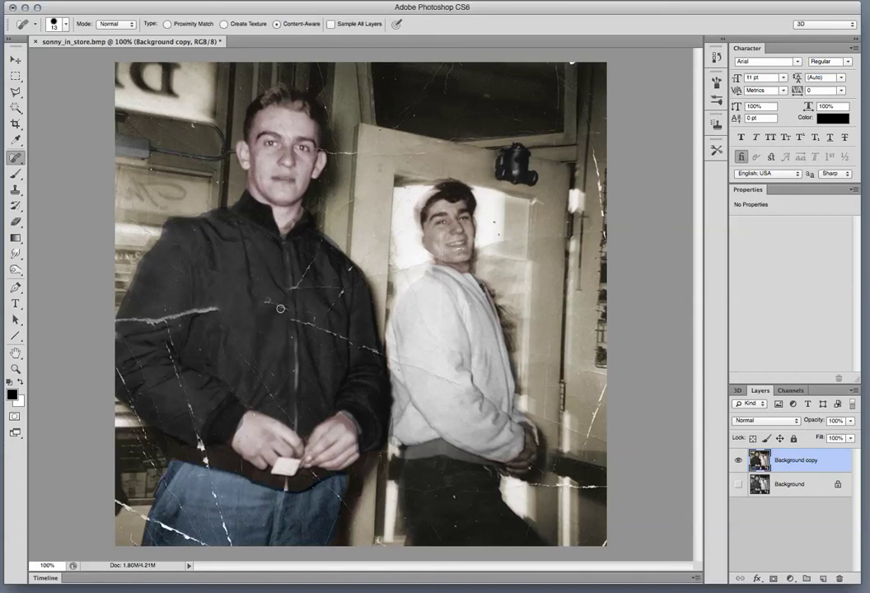
left_click_drag(216, 309, 121, 320)
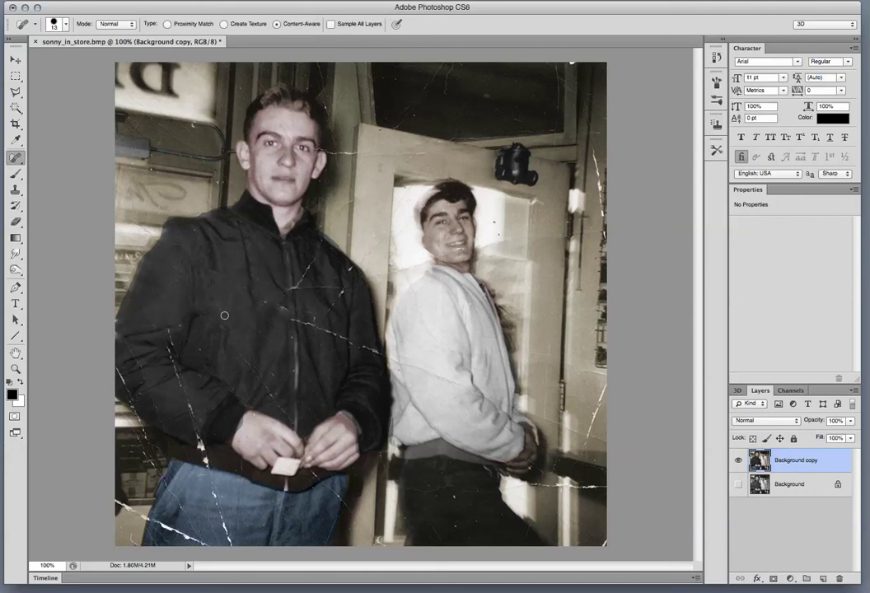
mouse_move(306, 286)
left_mouse_down()
mouse_move(346, 290)
mouse_move(303, 325)
left_mouse_up()
left_click_drag(284, 321, 359, 335)
mouse_move(324, 333)
left_mouse_down()
mouse_move(384, 356)
mouse_move(369, 354)
left_mouse_up()
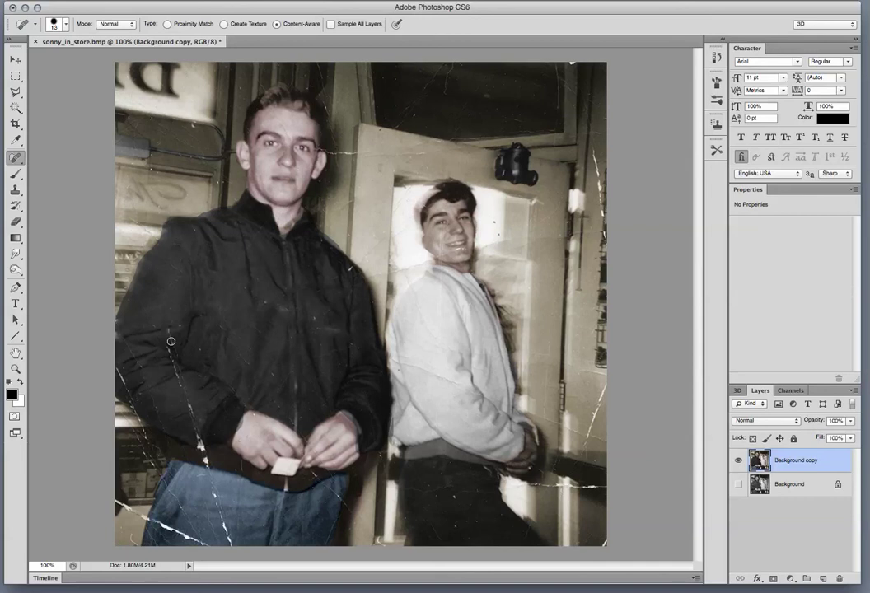
Heal the crack running down the taller man's sleeve and trousers and the one in the photo's lower-left corner
mouse_move(171, 329)
left_mouse_down()
mouse_move(173, 371)
mouse_move(231, 547)
mouse_move(221, 522)
mouse_move(158, 516)
mouse_move(198, 537)
left_mouse_up()
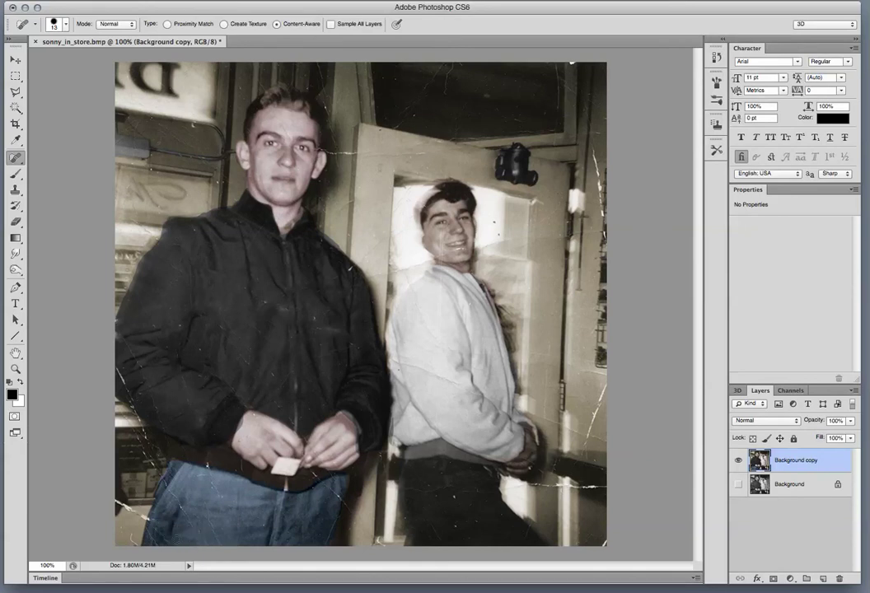
mouse_move(143, 514)
left_mouse_down()
mouse_move(120, 502)
mouse_move(130, 515)
left_mouse_up()
left_click(134, 516)
left_click(15, 92)
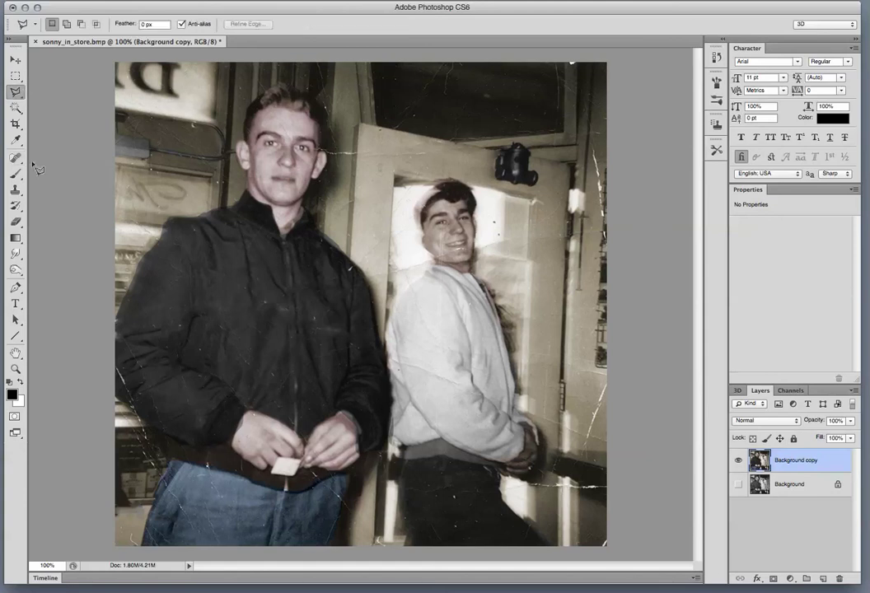
left_click(121, 474)
left_click(129, 458)
left_click(128, 495)
key("ctrl+d")
key("ctrl+u")
left_click_drag(712, 239, 676, 237)
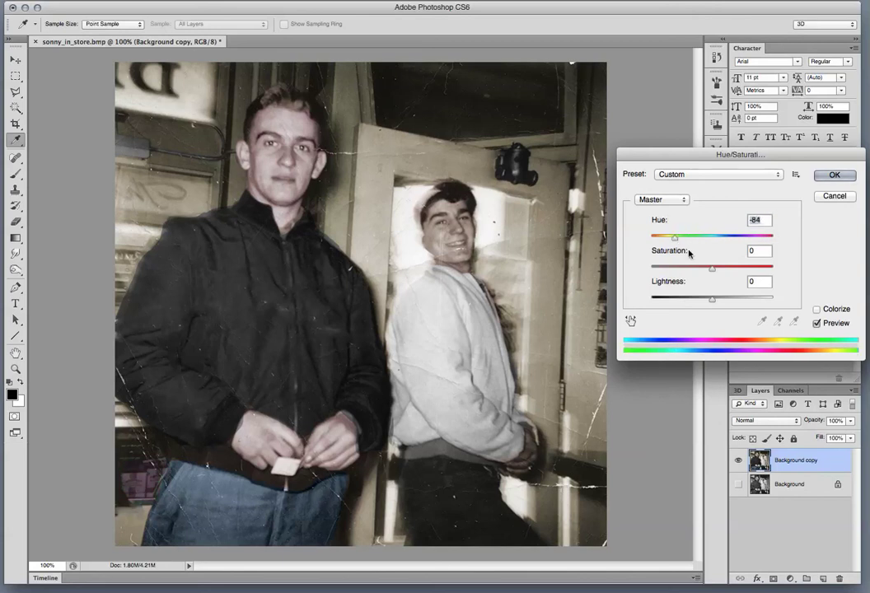
left_click_drag(712, 267, 663, 273)
left_click(833, 196)
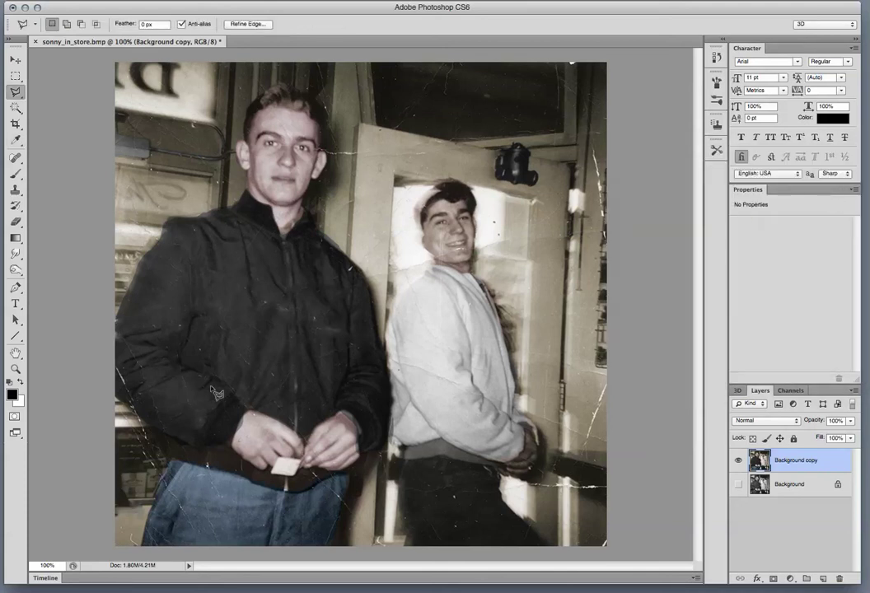
Select the small label on the shelf beside the taller man's trousers with a rectangular marquee and set its saturation to -100
left_click(15, 369)
left_click_drag(123, 480, 324, 351)
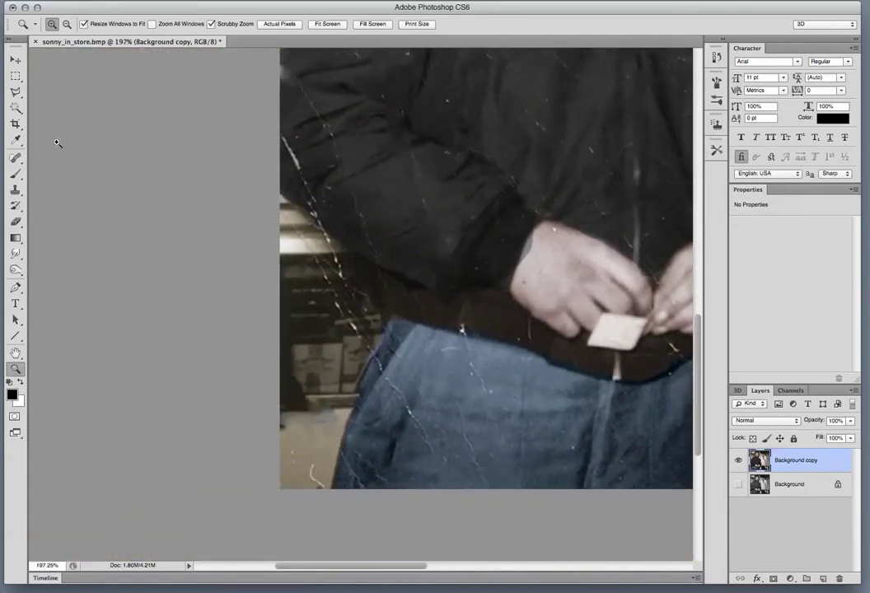
left_click(14, 78)
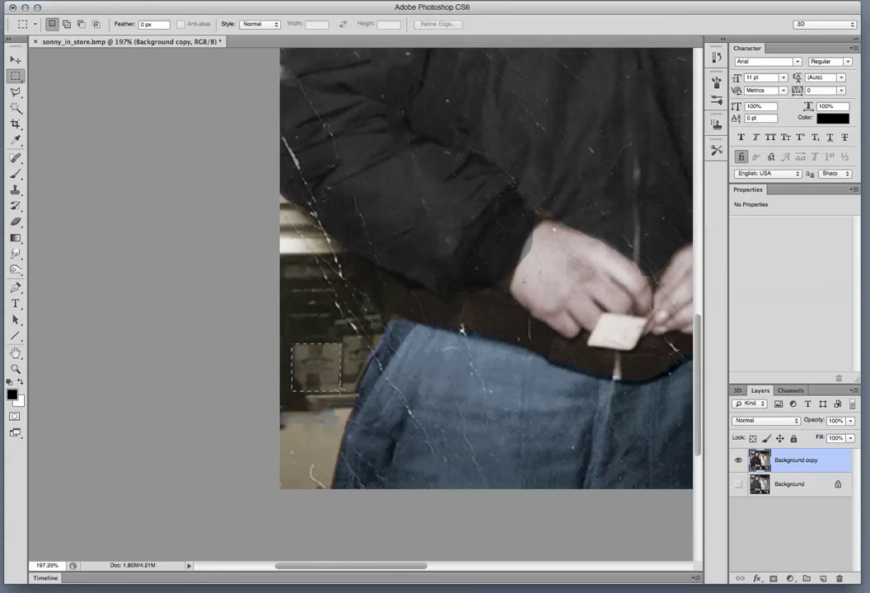
left_click_drag(292, 344, 340, 394)
key("ctrl+d")
key("ctrl+u")
left_click_drag(714, 272, 648, 268)
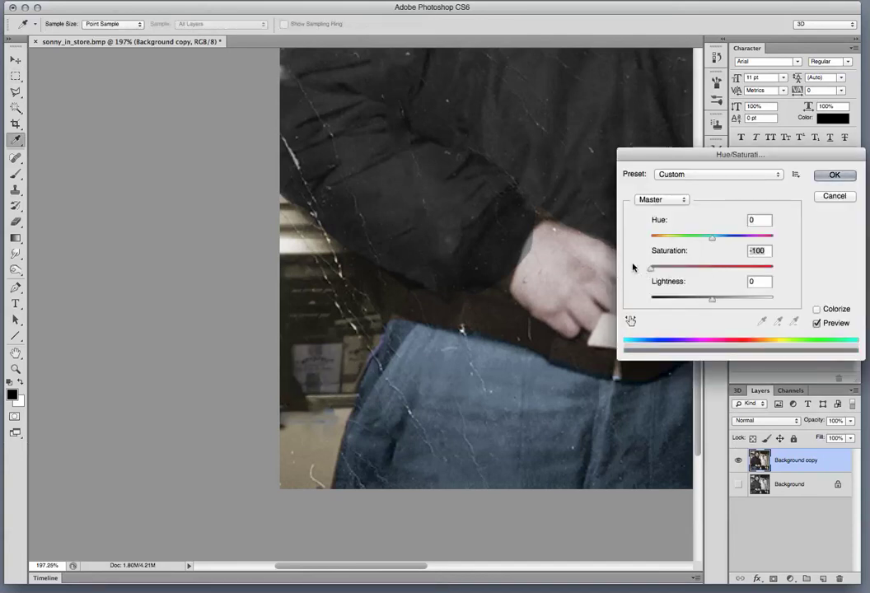
left_click(831, 176)
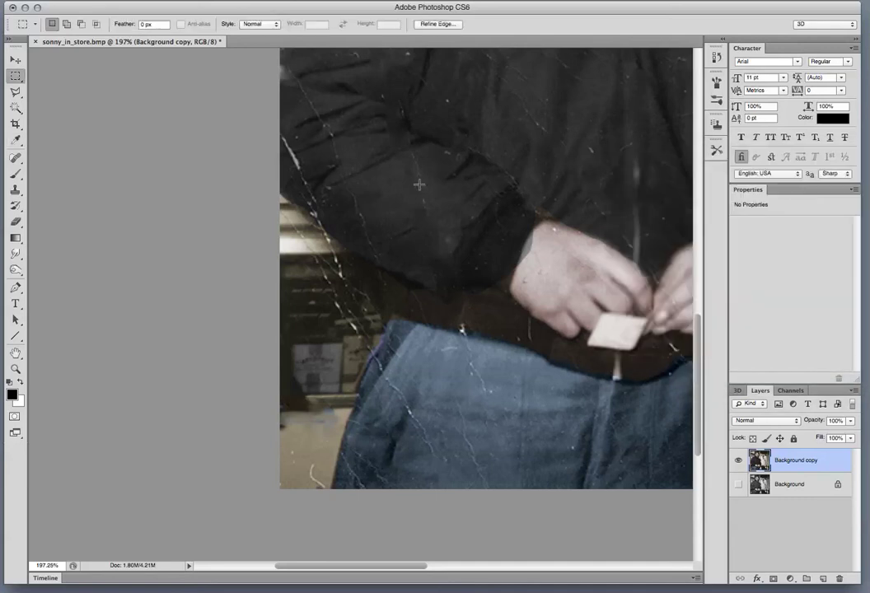
Brighten the selected shelf label by setting its white input level to 184
key("ctrl+l")
left_click_drag(763, 376, 726, 380)
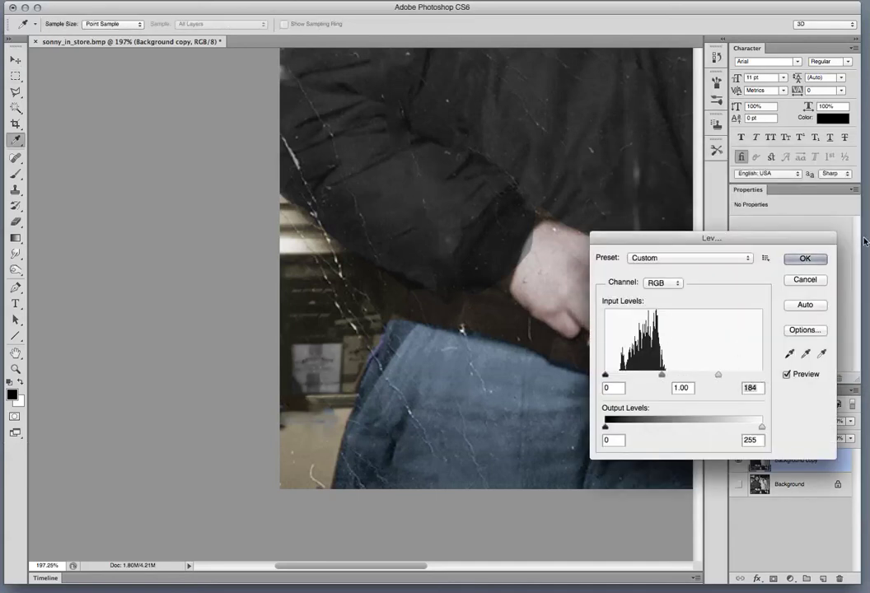
left_click(805, 258)
key("m")
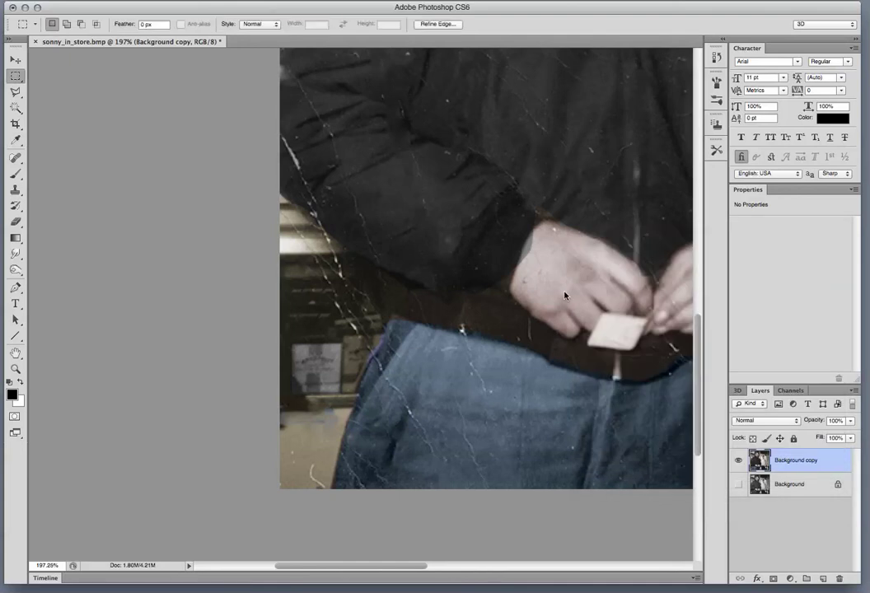
double_click(16, 368)
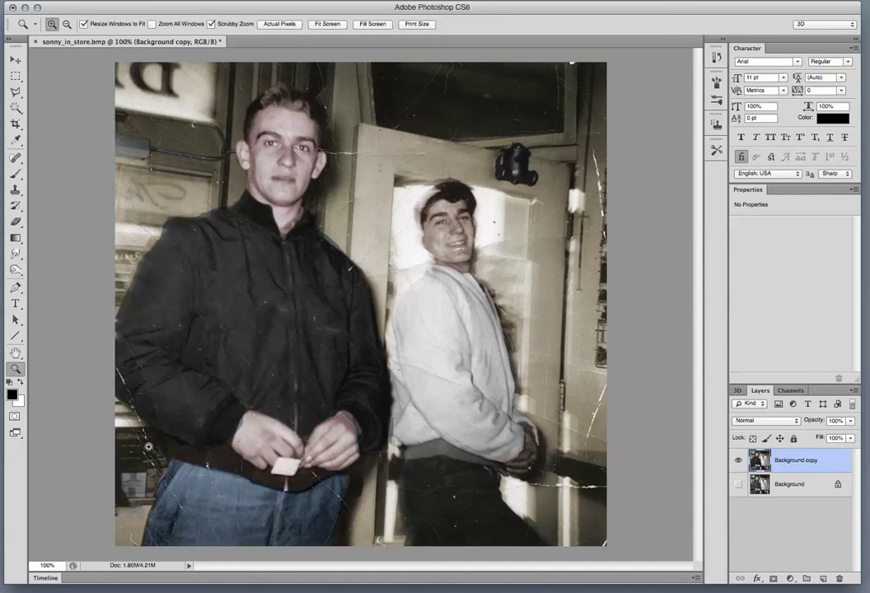
Heal the cracks beside the shorter man's legs, along the photo's right edge and beside the taller man's ear with the Spot Healing Brush
left_click(16, 157)
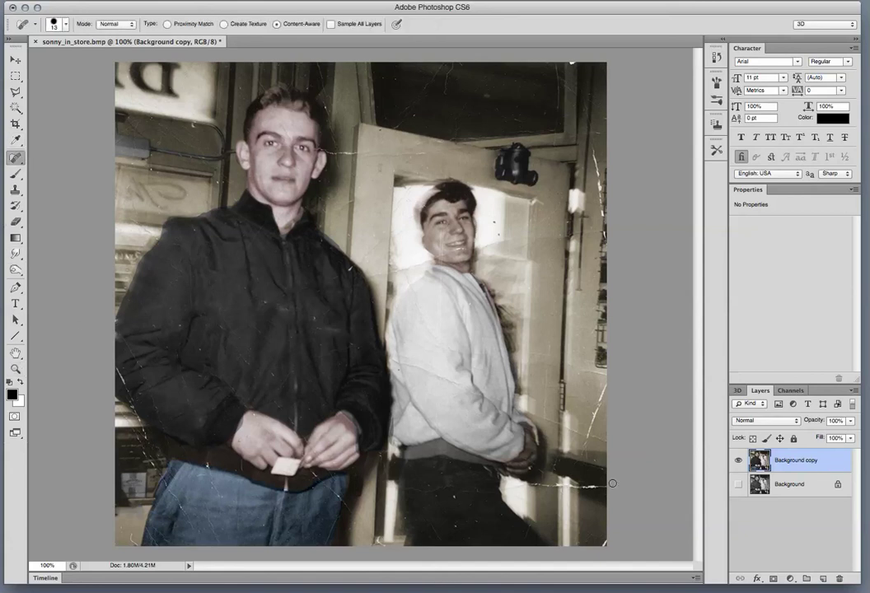
left_click_drag(548, 485, 566, 485)
left_click_drag(585, 451, 607, 384)
left_click_drag(593, 156, 602, 200)
left_click_drag(599, 177, 606, 243)
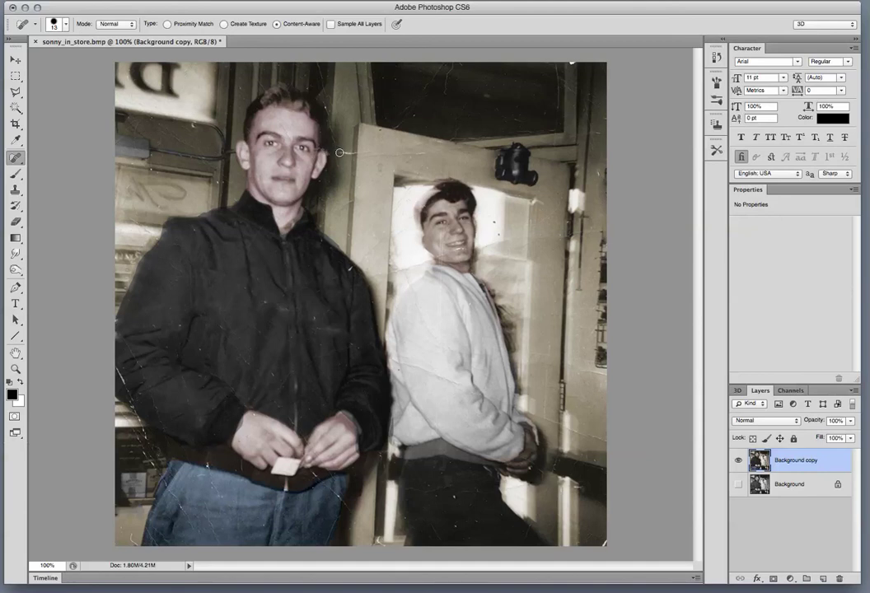
left_click_drag(349, 151, 350, 152)
Outline the wall strip beside the door at the photo's right edge with the Polygonal Lasso and set hue +6 and saturation -53
left_click(15, 91)
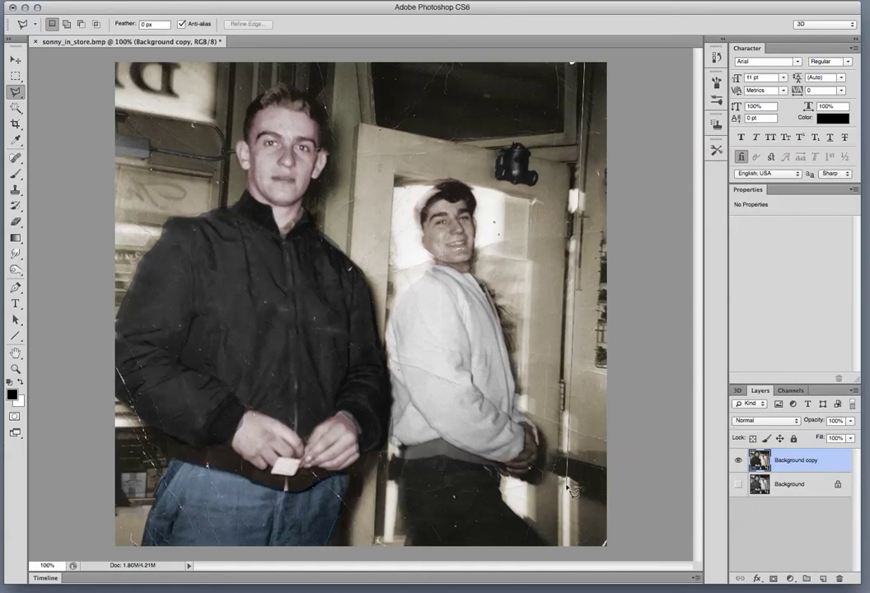
left_click(569, 561)
left_click(617, 550)
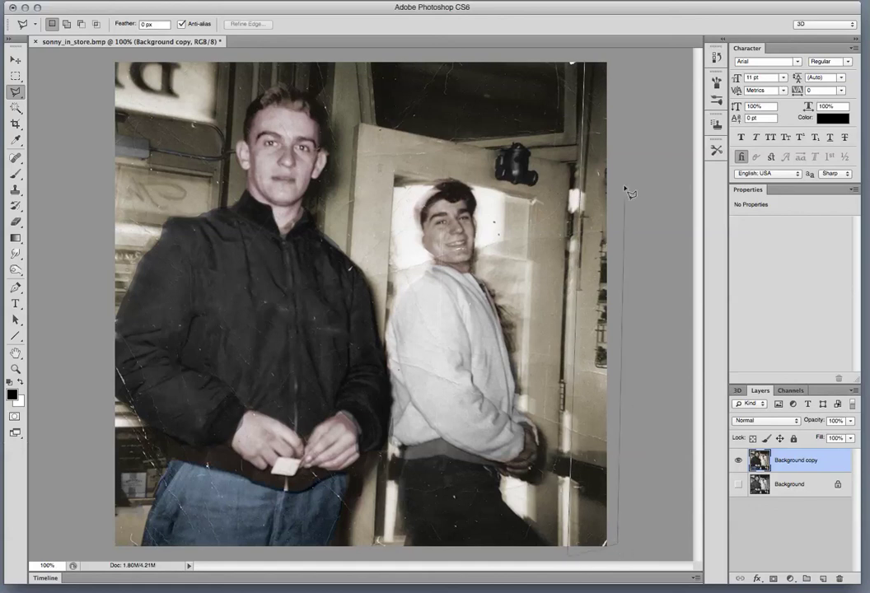
left_click(592, 71)
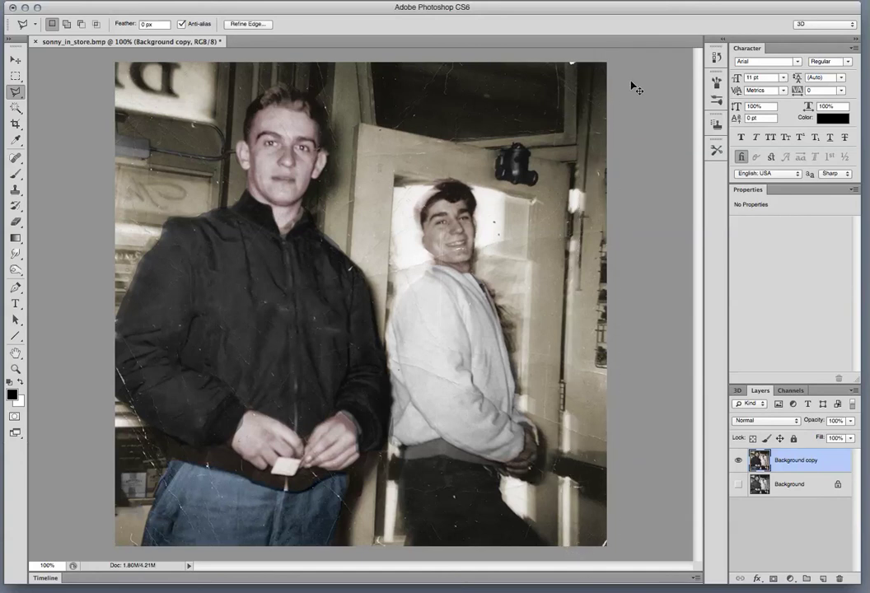
key("ctrl+u")
left_click_drag(693, 161, 707, 148)
left_click_drag(728, 257, 702, 261)
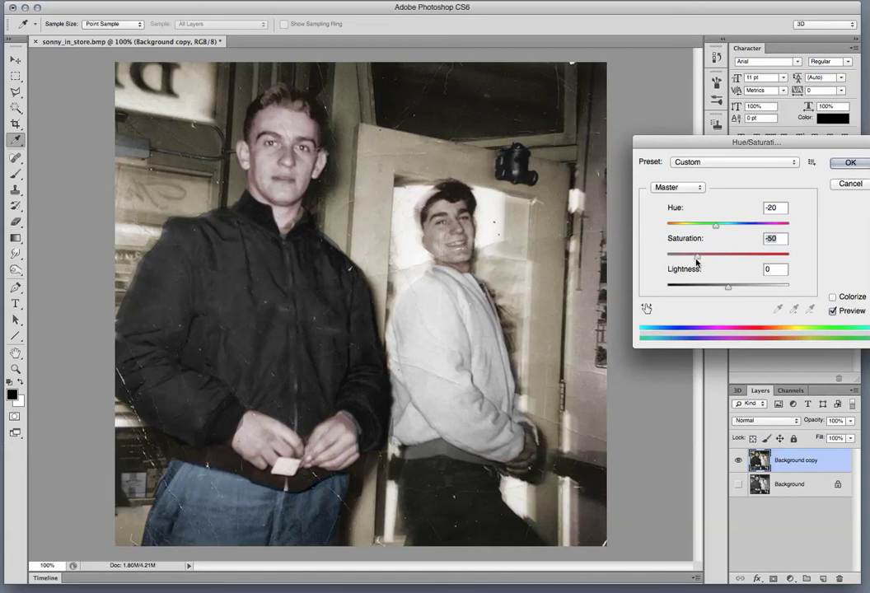
left_click_drag(715, 225, 733, 228)
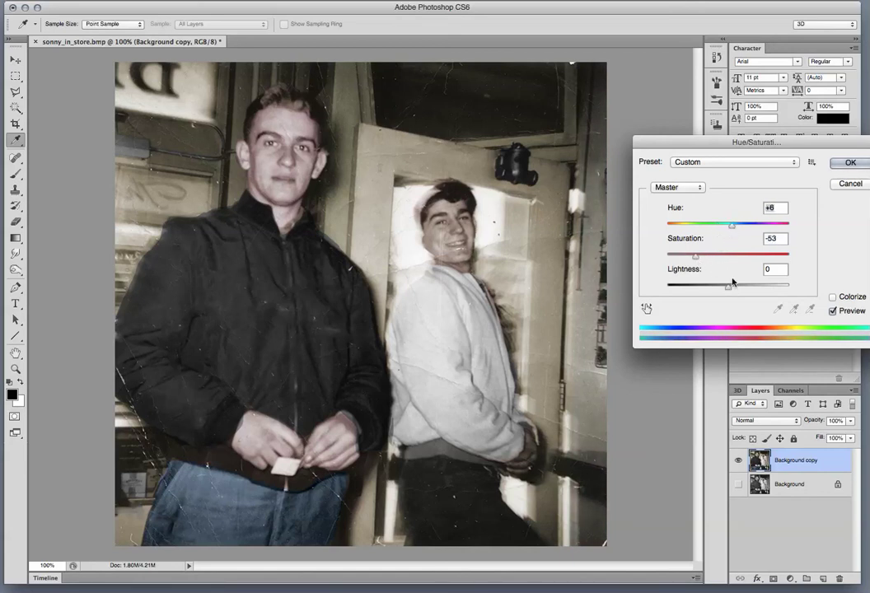
left_click(845, 165)
key("super+l")
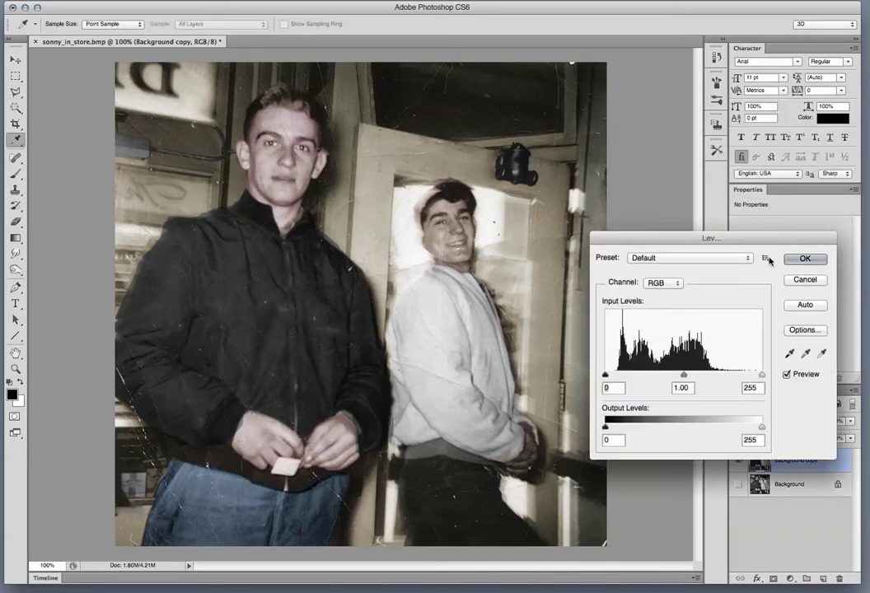
left_click_drag(749, 249, 812, 233)
mouse_move(824, 363)
left_mouse_down()
mouse_move(777, 362)
mouse_move(825, 363)
left_mouse_up()
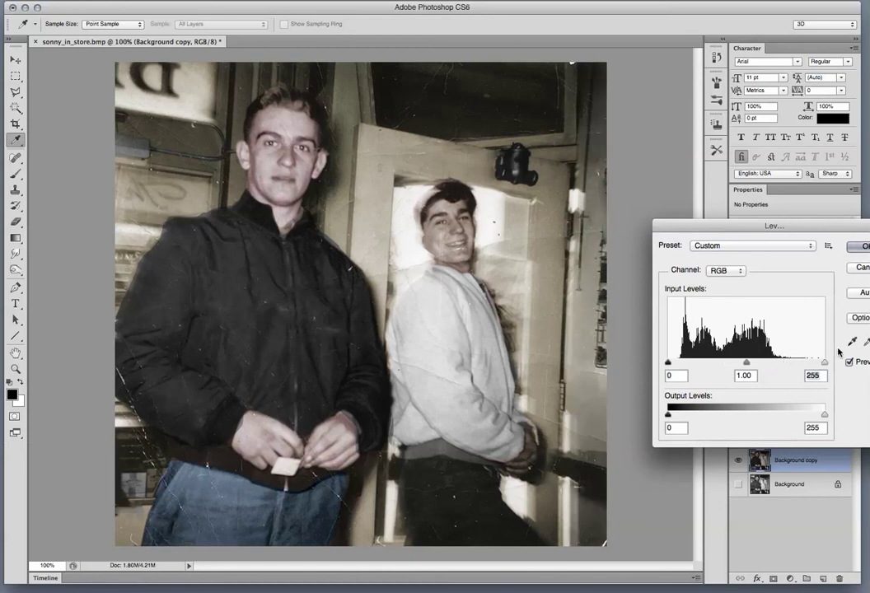
left_click(858, 275)
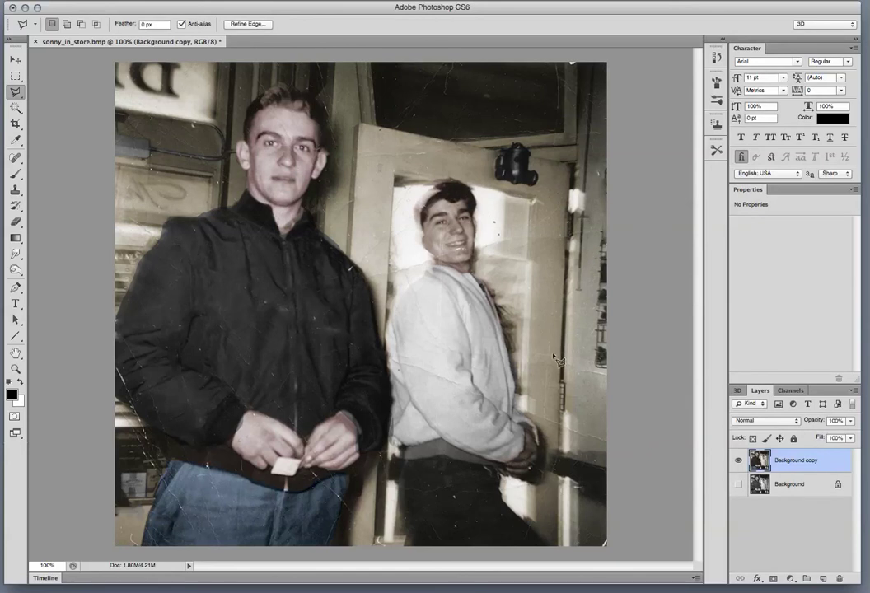
Drop the wall selection, select the lower hinge on the door's edge and raise its saturation
key("super+d")
left_click(559, 383)
key("super+u")
left_click_drag(729, 249, 764, 259)
left_click(851, 163)
Outline the door frame around the shorter man with the Polygonal Lasso and brighten it in Levels with a white input level of 210
key("l")
left_click(525, 413)
left_click(534, 421)
left_click(541, 434)
left_click(538, 486)
left_click(533, 527)
left_click(560, 546)
left_click(570, 164)
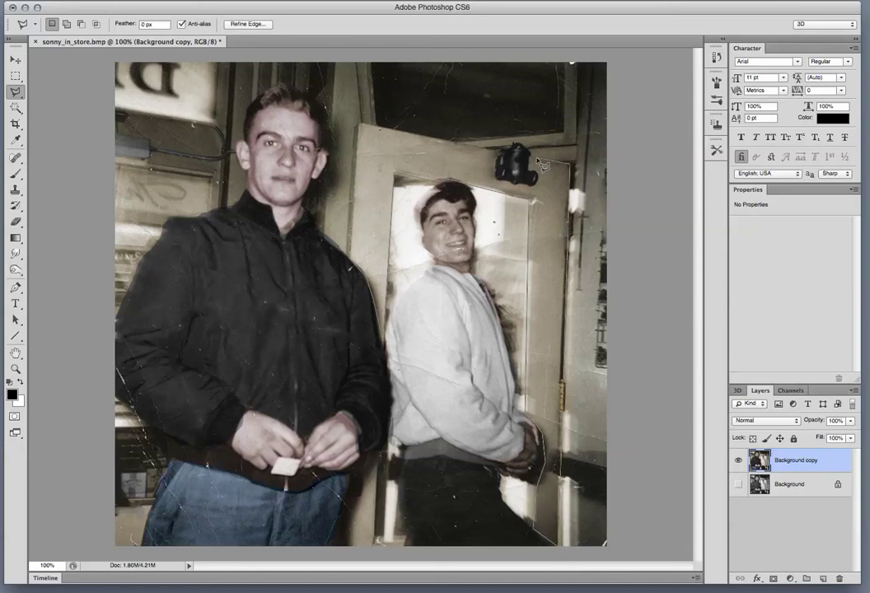
left_click(529, 157)
left_click(530, 170)
mouse_move(543, 179)
left_mouse_down()
mouse_move(492, 184)
mouse_move(496, 147)
mouse_move(424, 146)
mouse_move(363, 144)
left_mouse_up()
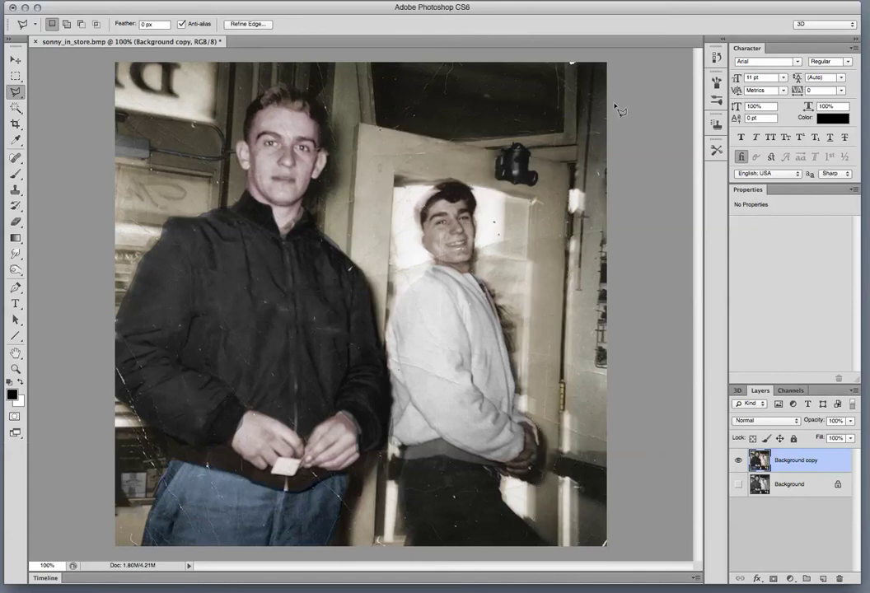
key("ctrl+l")
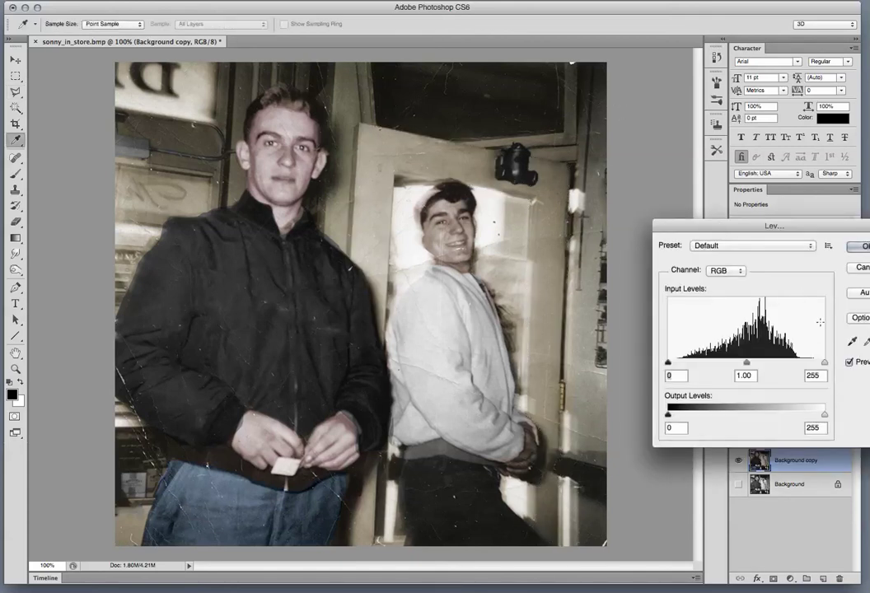
left_click_drag(825, 363, 797, 366)
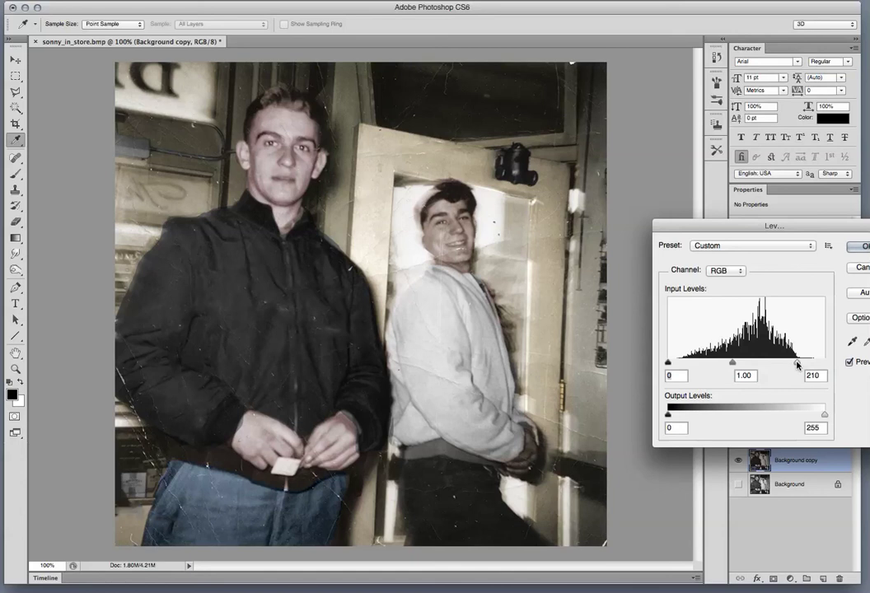
left_click(854, 247)
key("l")
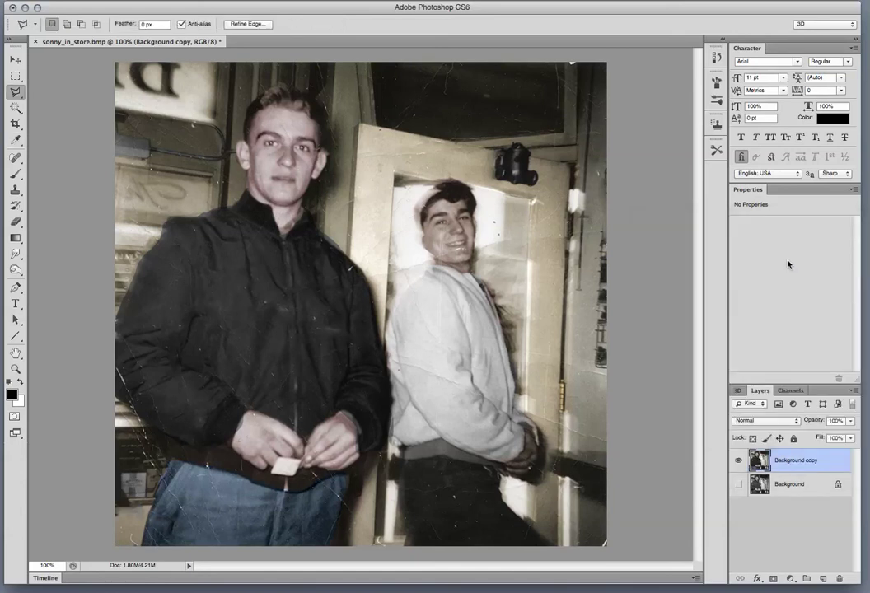
key("ctrl+u")
mouse_move(729, 227)
left_mouse_down()
mouse_move(798, 229)
mouse_move(723, 229)
mouse_move(734, 231)
left_mouse_up()
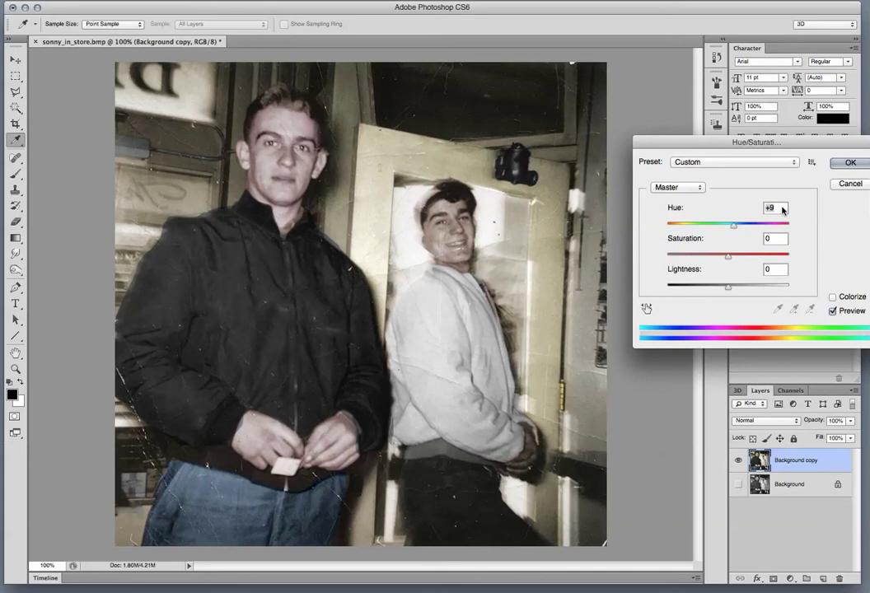
left_click(849, 183)
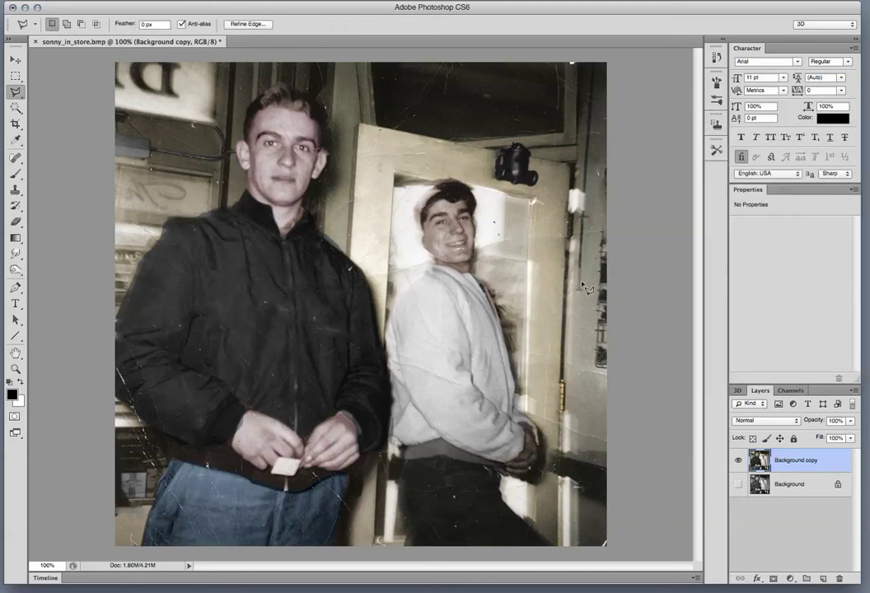
left_click(428, 198)
left_click(419, 210)
left_click(418, 228)
mouse_move(431, 216)
left_mouse_down()
mouse_move(443, 203)
mouse_move(474, 216)
left_mouse_up()
key("F1")
key("Escape")
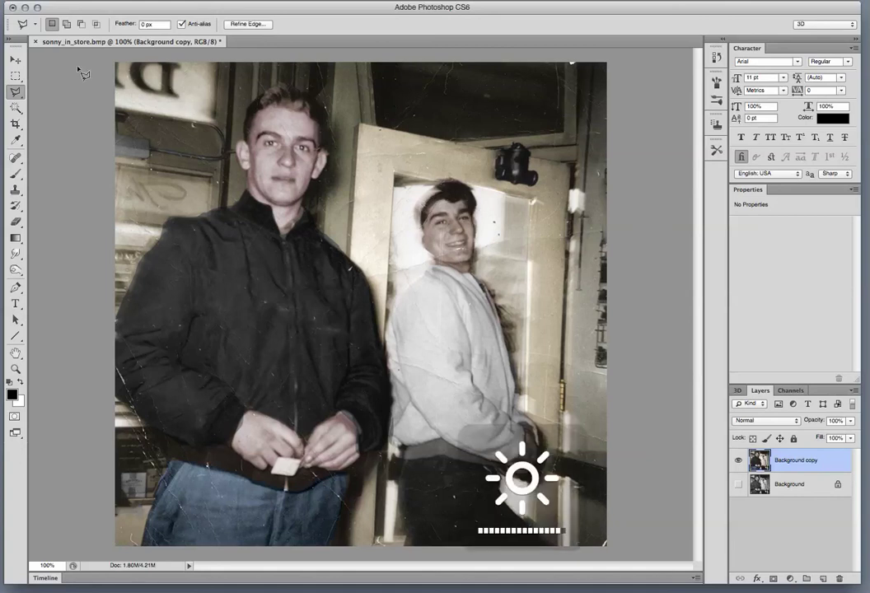
Select the shorter man's hair with the Magic Wand, adding the missed patches, and darken it to lightness -31
left_click(18, 110)
left_click(442, 191)
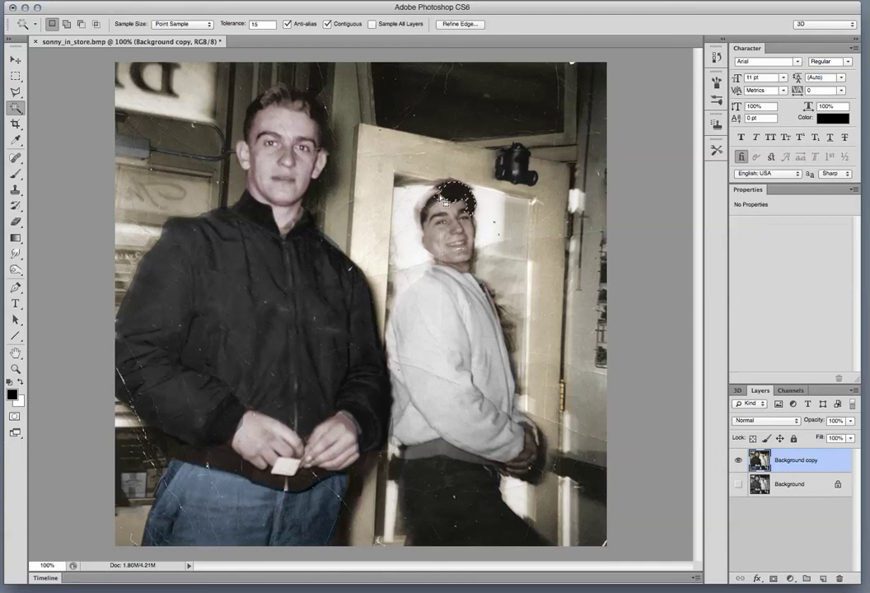
left_click(430, 201, "shift")
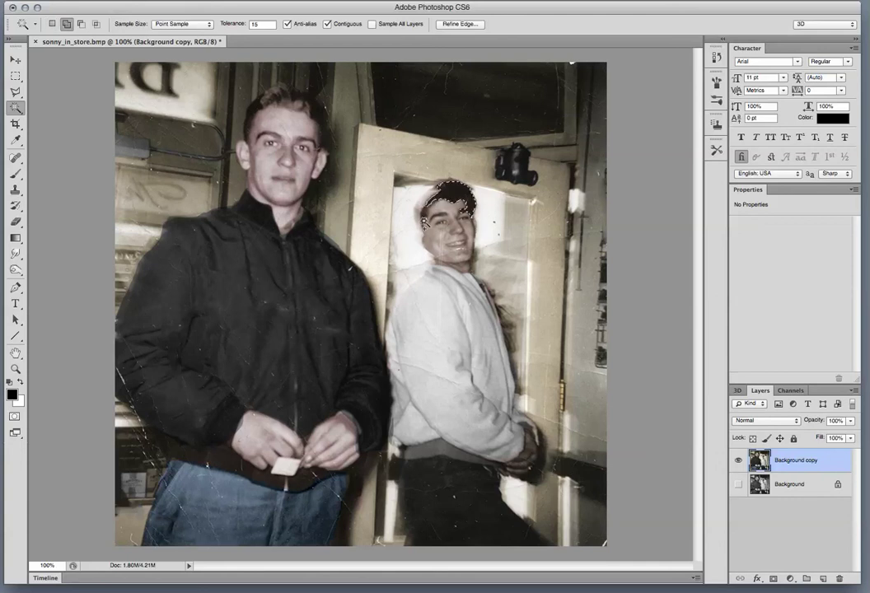
left_click(425, 224, "shift")
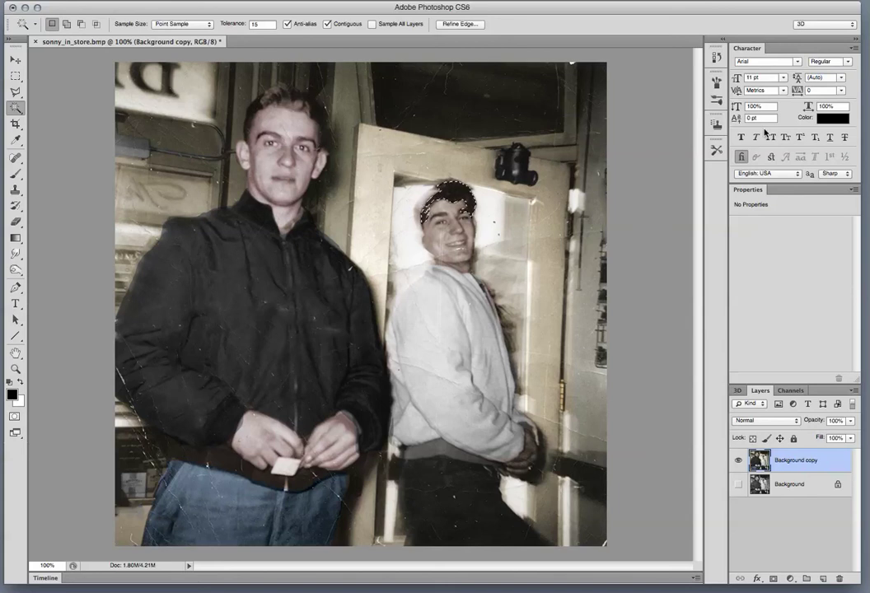
key("ctrl+d")
key("ctrl+u")
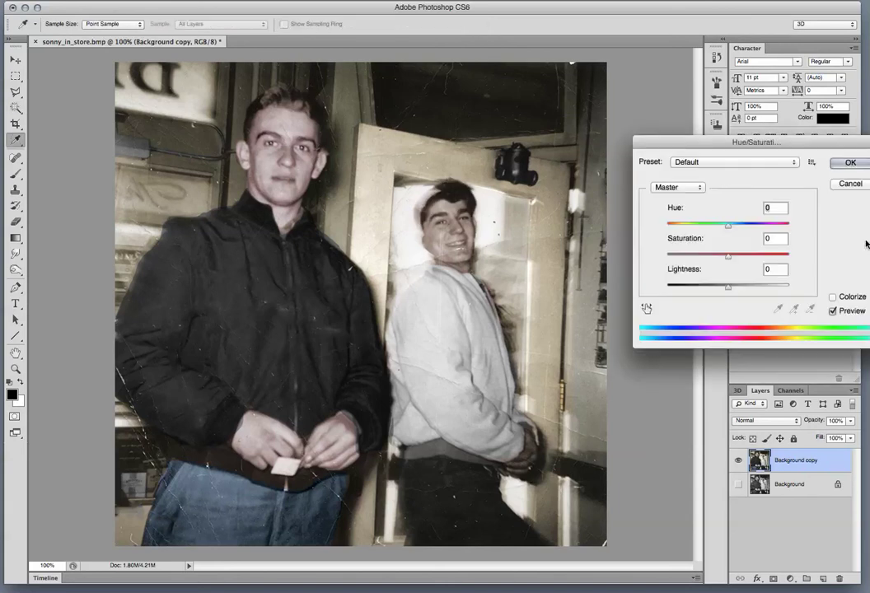
left_click_drag(728, 286, 711, 289)
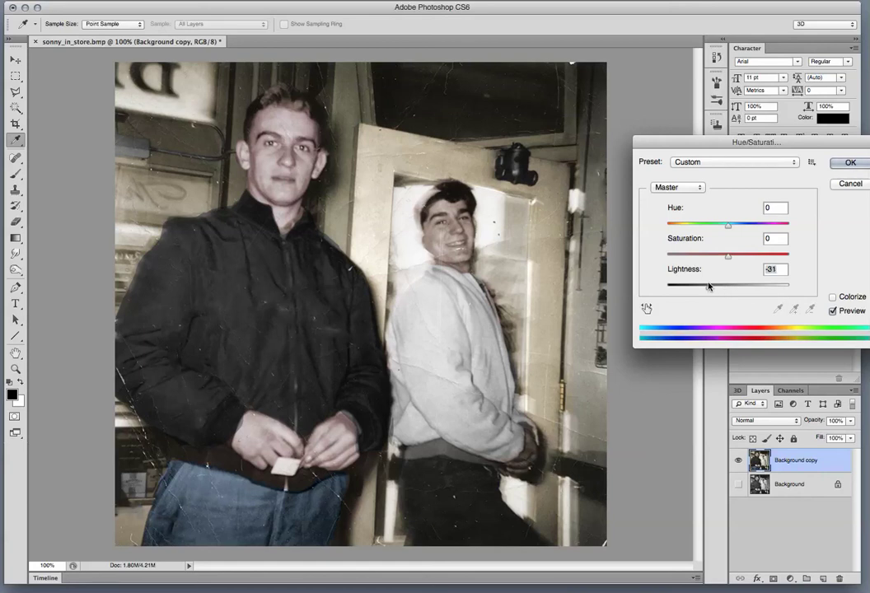
left_click(850, 163)
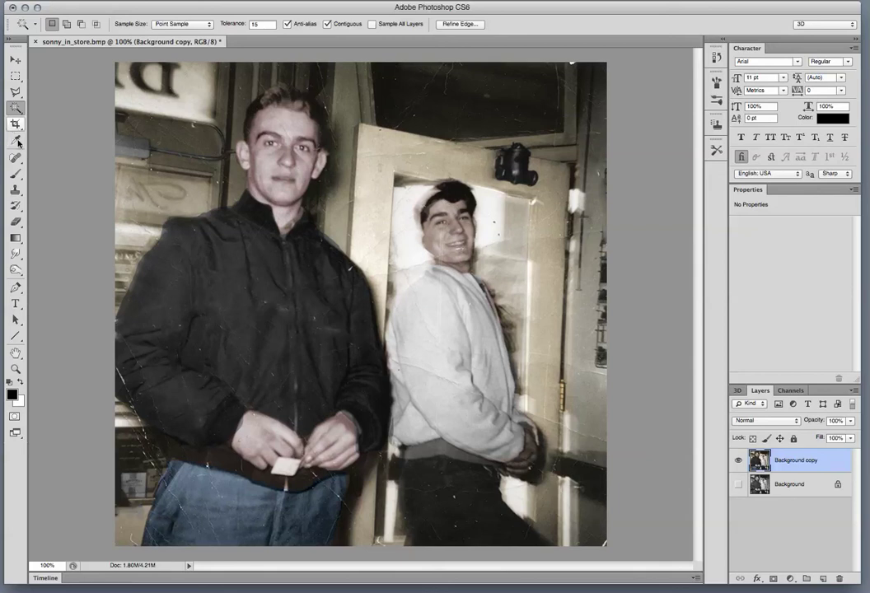
Pick the Red Eye tool and duplicate the Background copy layer
mouse_move(14, 157)
left_mouse_down()
mouse_move(41, 176)
mouse_move(41, 165)
mouse_move(47, 200)
left_mouse_up()
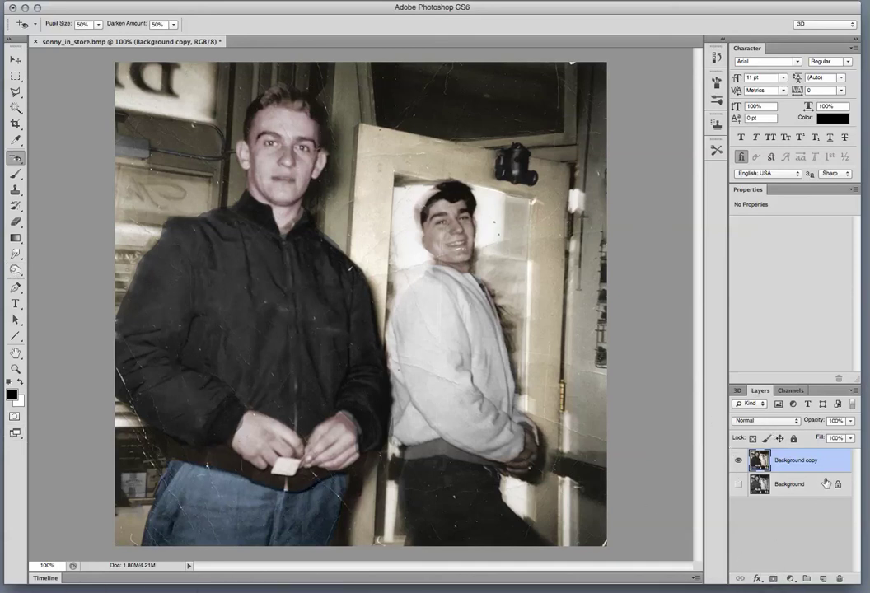
left_click_drag(802, 460, 822, 577)
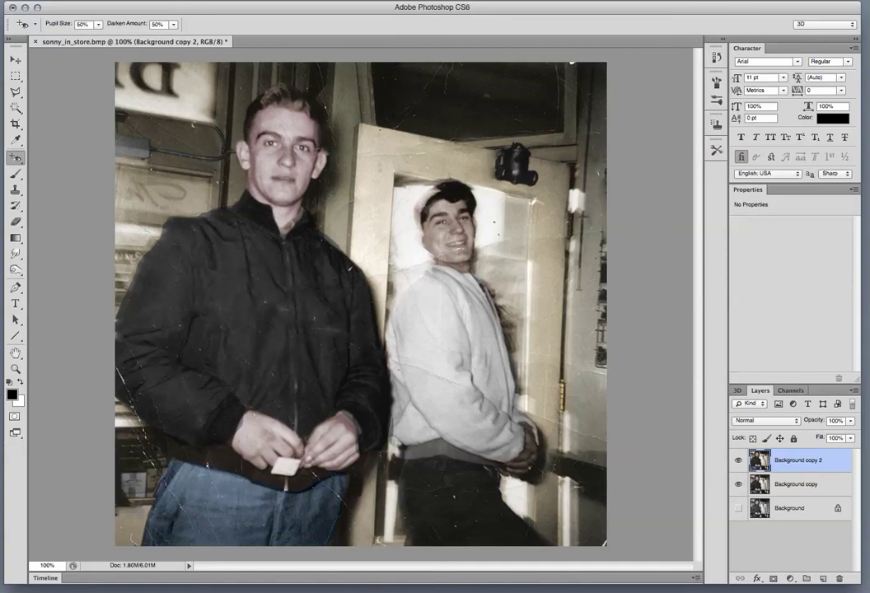
Select the white sign area around the lettering with the Magic Wand, set its white input level to 210 and deselect
left_click(15, 108)
left_click(174, 81)
left_click(159, 104, "shift")
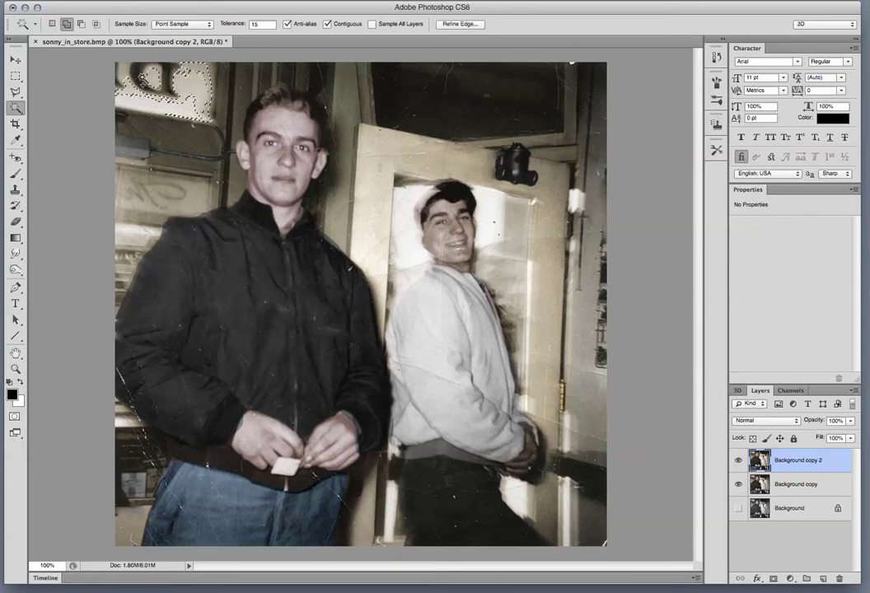
left_click(125, 76, "shift")
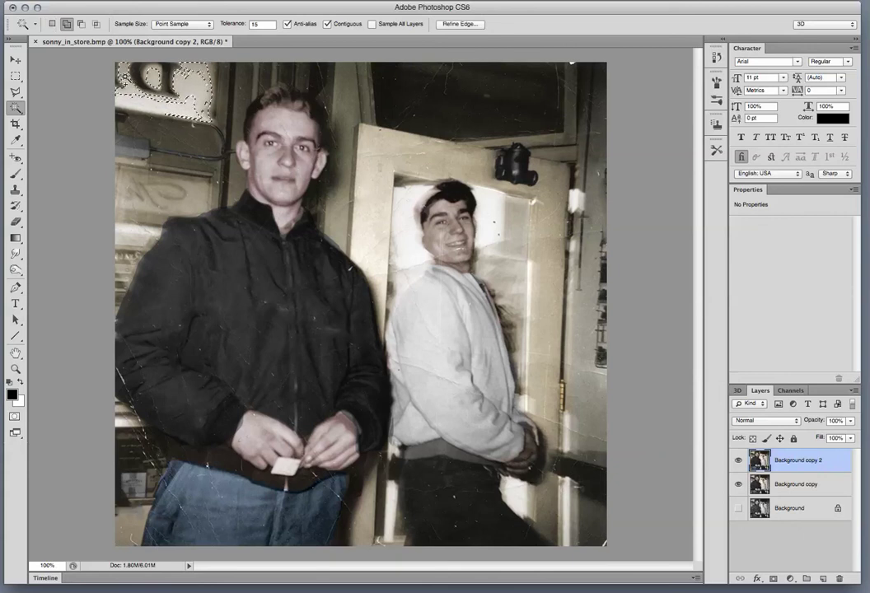
left_click(190, 105, "shift")
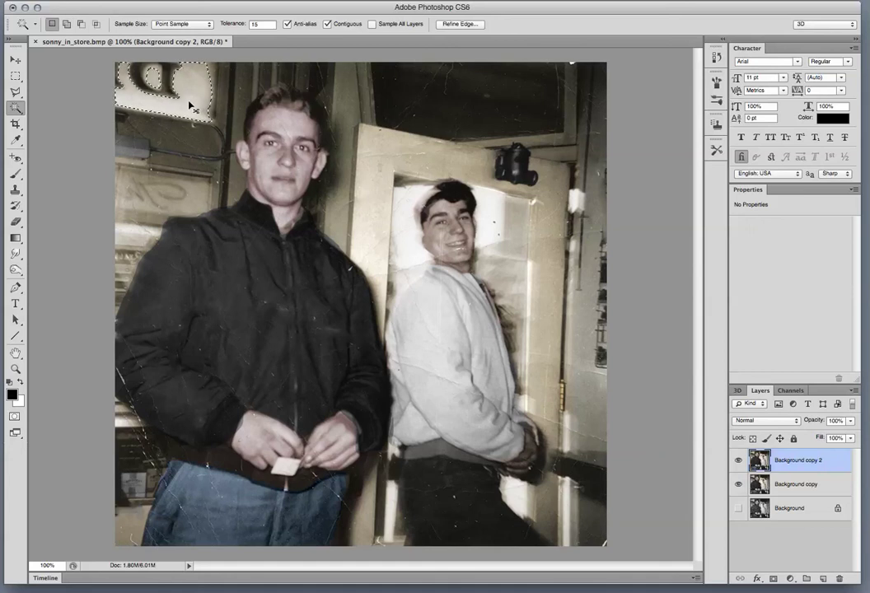
key("ctrl+l")
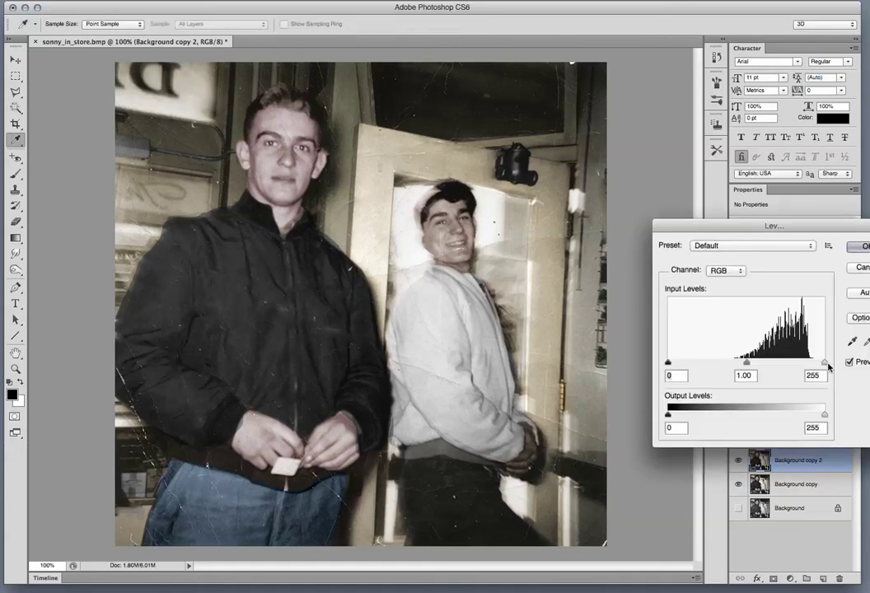
left_click_drag(826, 365, 798, 363)
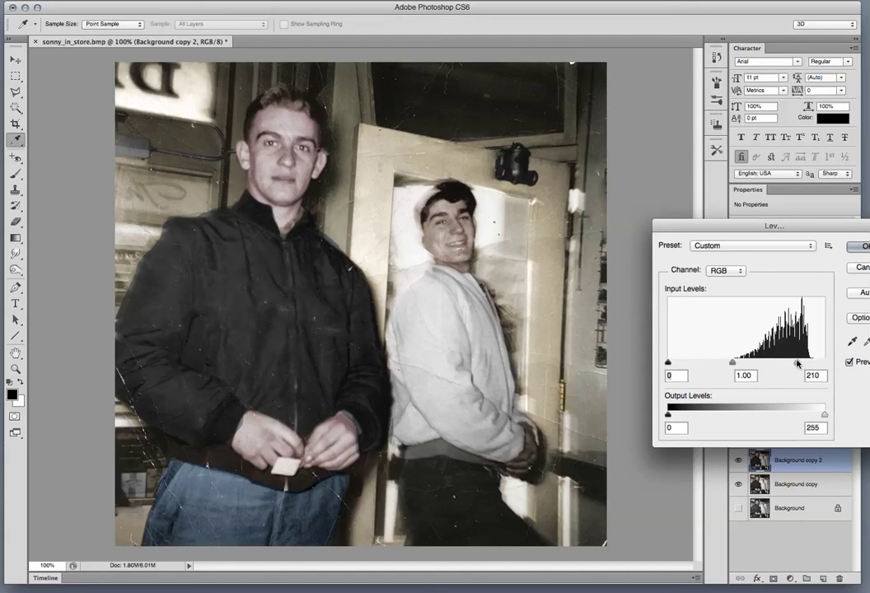
left_click(860, 246)
key("w")
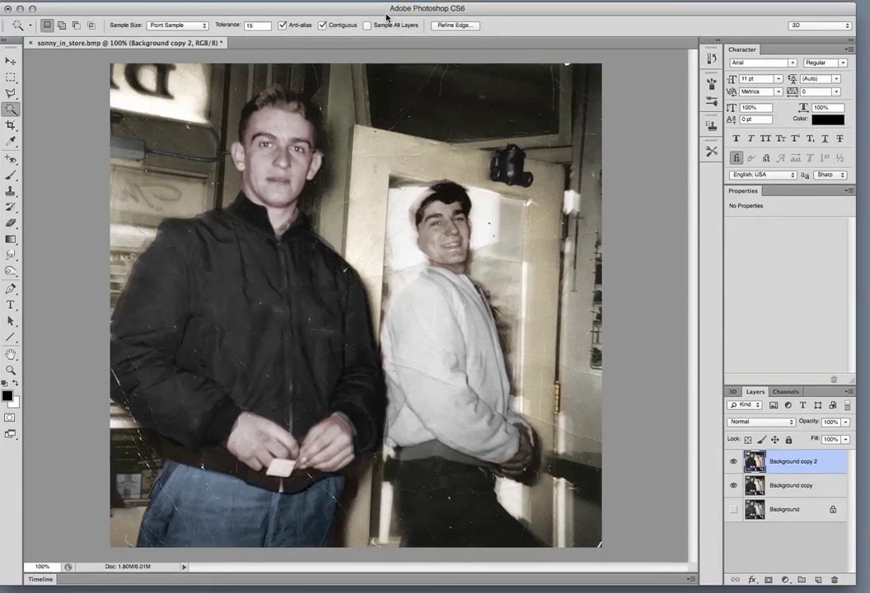
key("ctrl+d")
Temporarily revert the photo to its saved original to compare it with the restored version, bring the edits back and return to 100% view
left_click(33, 1)
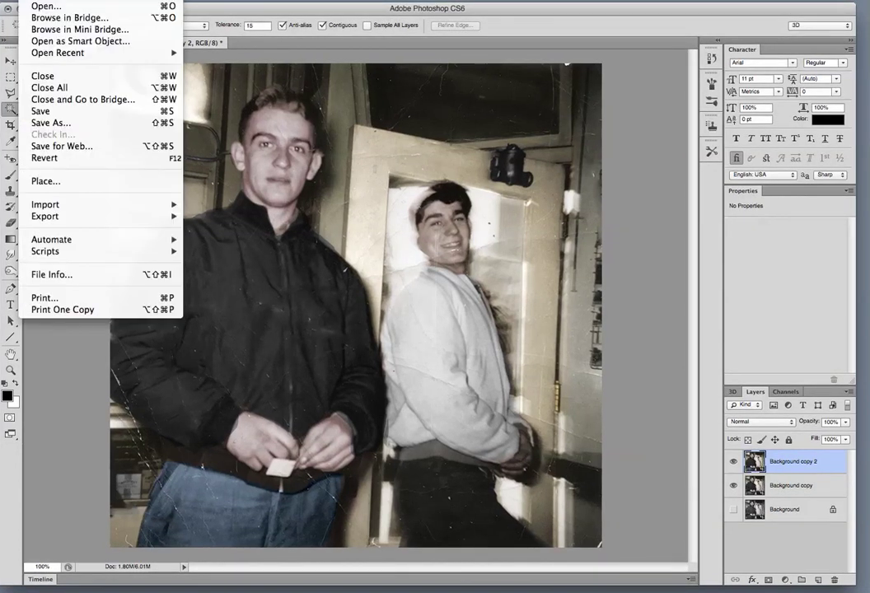
left_click(43, 159)
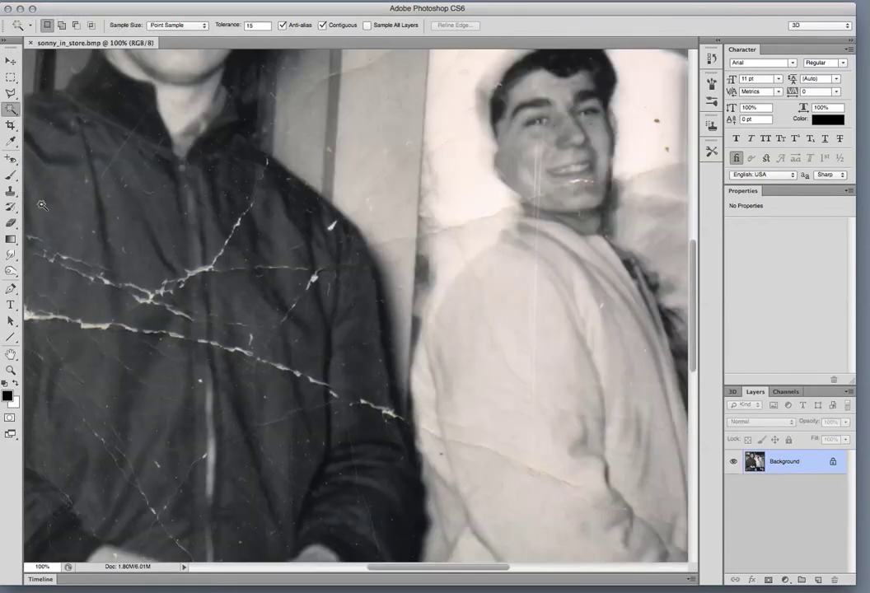
key("ctrl+minus")
key("ctrl+minus")
key("ctrl+minus")
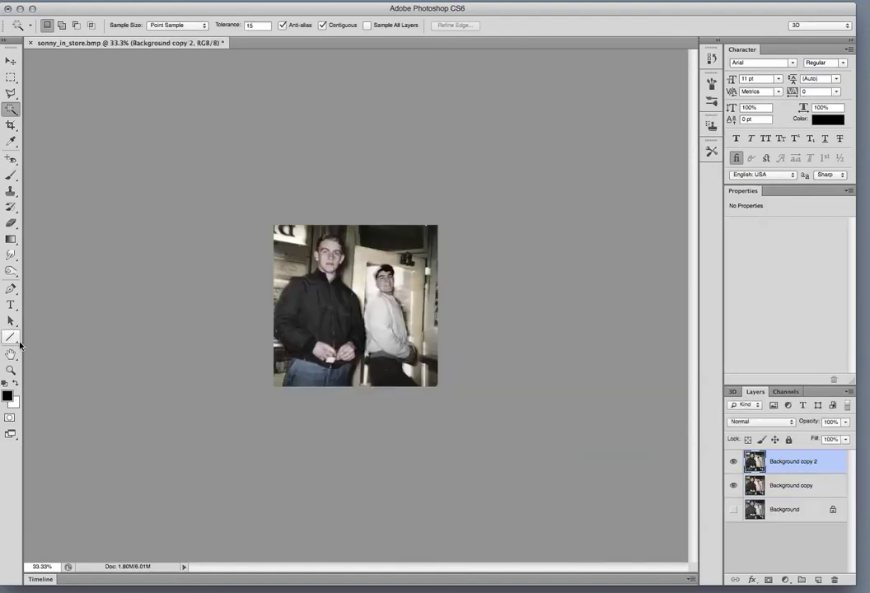
key("ctrl+plus")
key("ctrl+plus")
key("ctrl+plus")
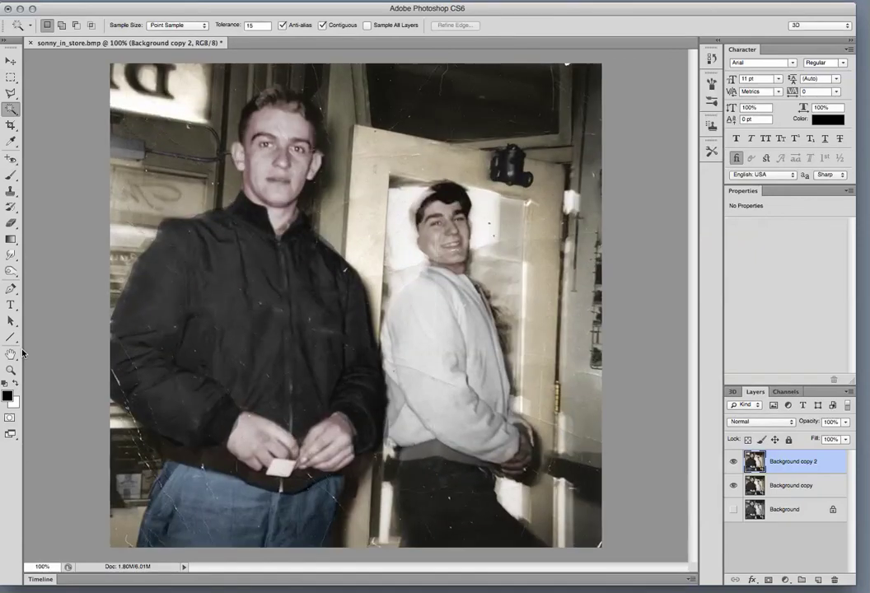